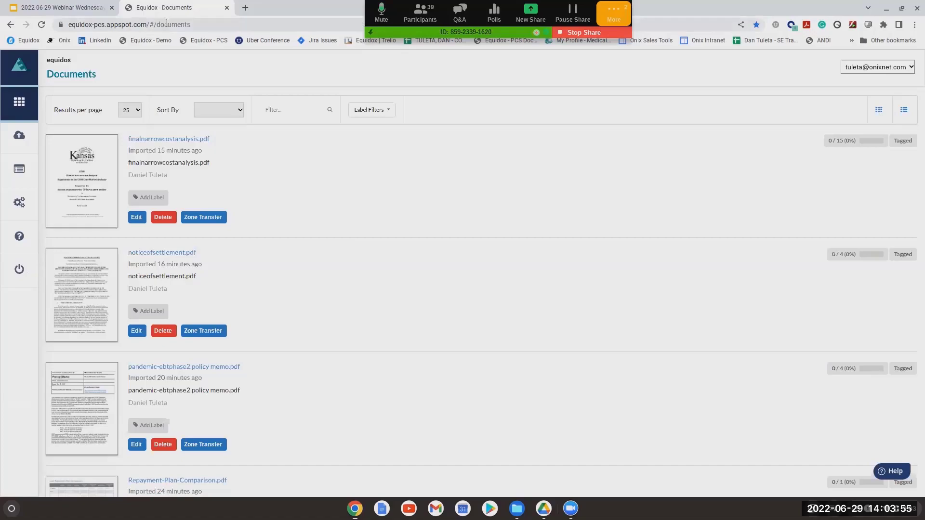
Look through the list of documents already imported into the library.
left_click(166, 22)
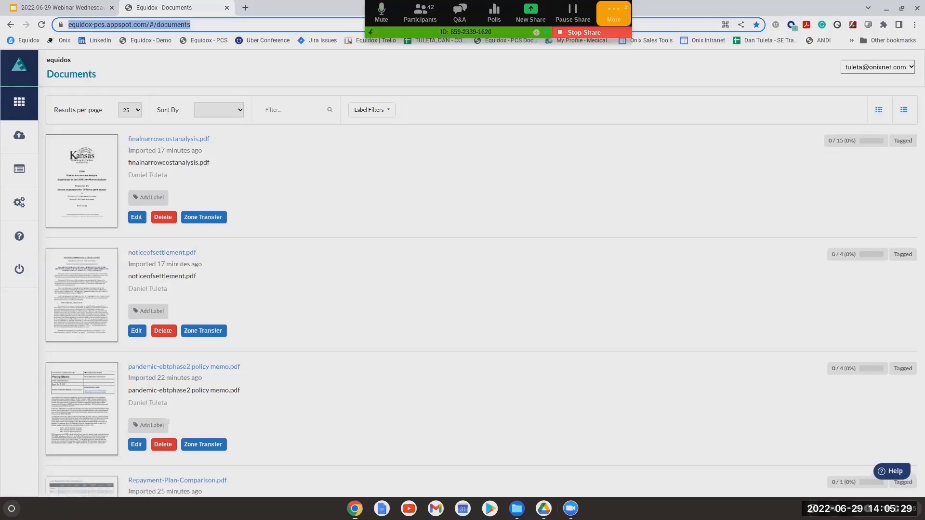
scroll(334, 241, "down", 1)
scroll(333, 240, "down", 13)
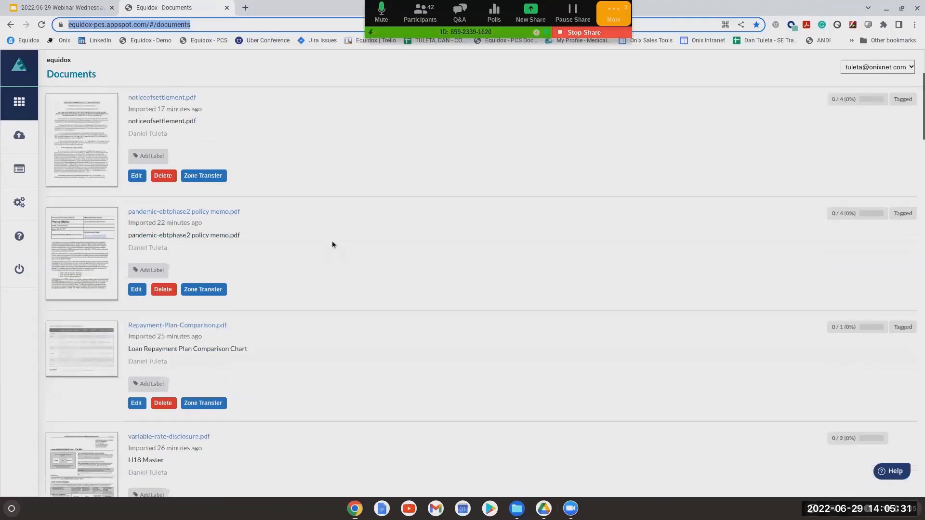
scroll(334, 251, "down", 10)
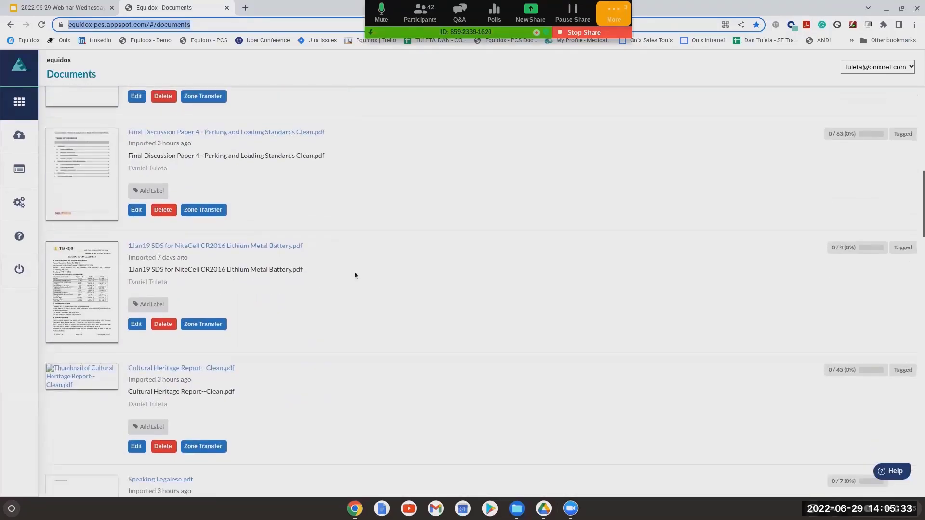
scroll(372, 295, "down", 5)
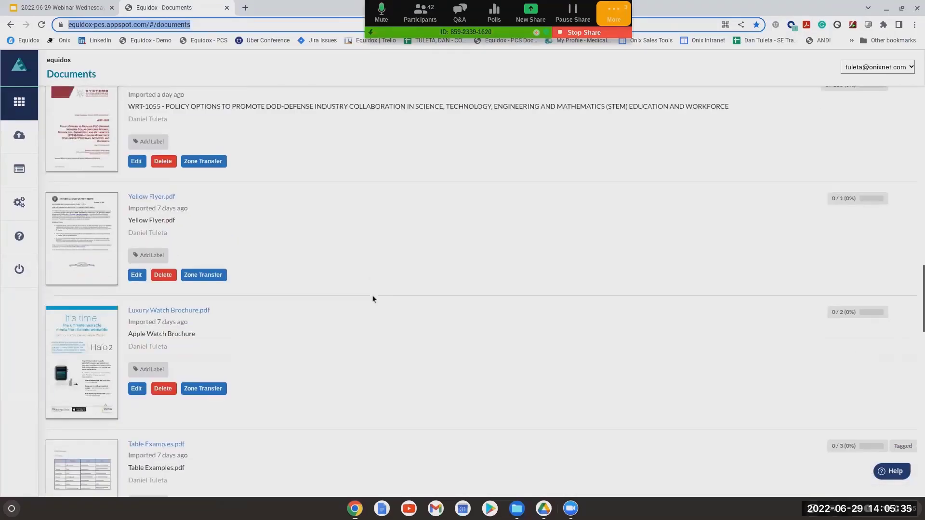
scroll(400, 322, "up", 20)
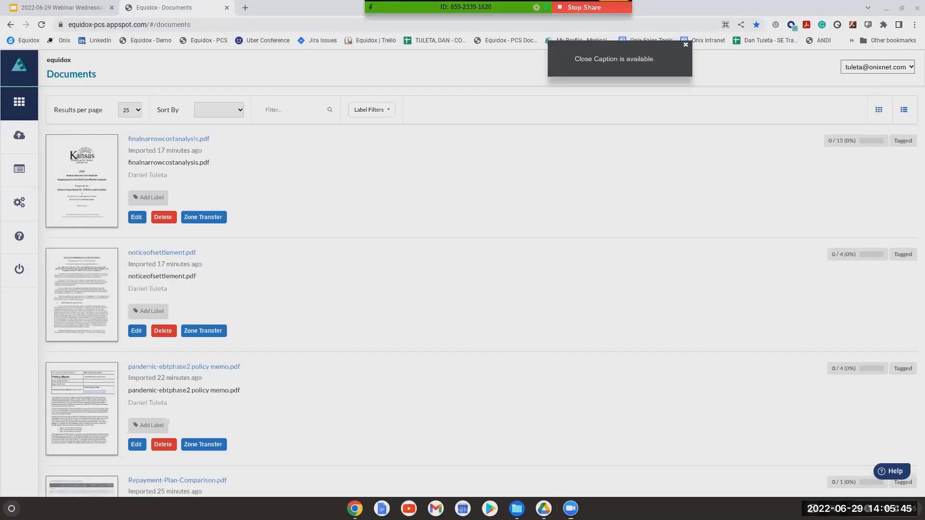
Open the document import page and examine its URL and file upload options.
left_click(20, 136)
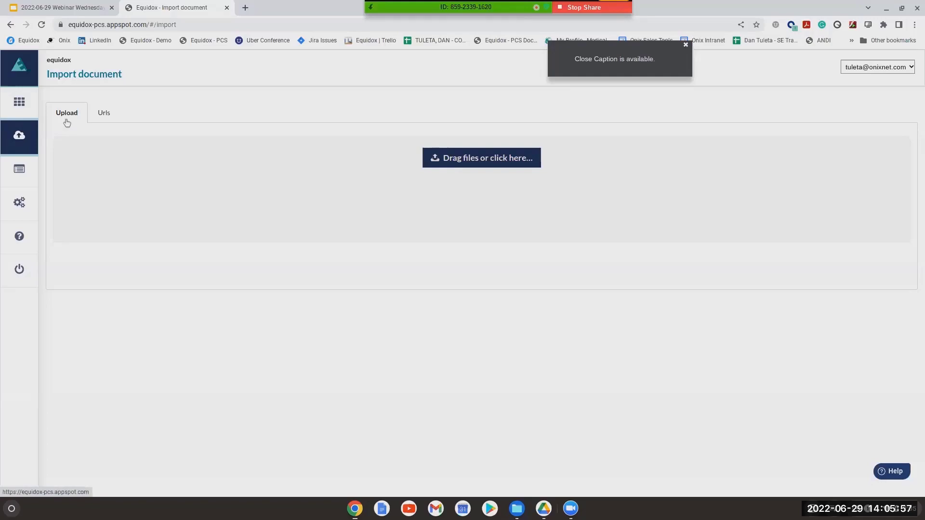
left_click(109, 122)
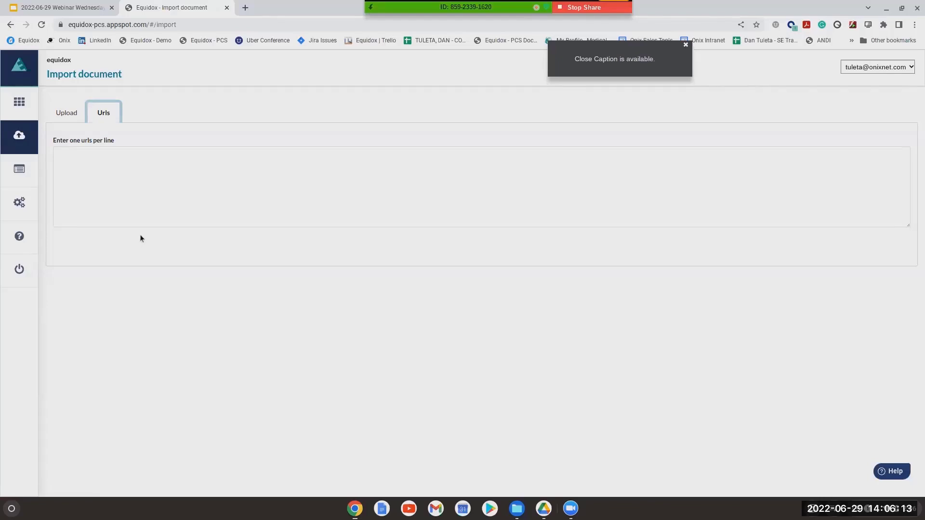
left_click(98, 159)
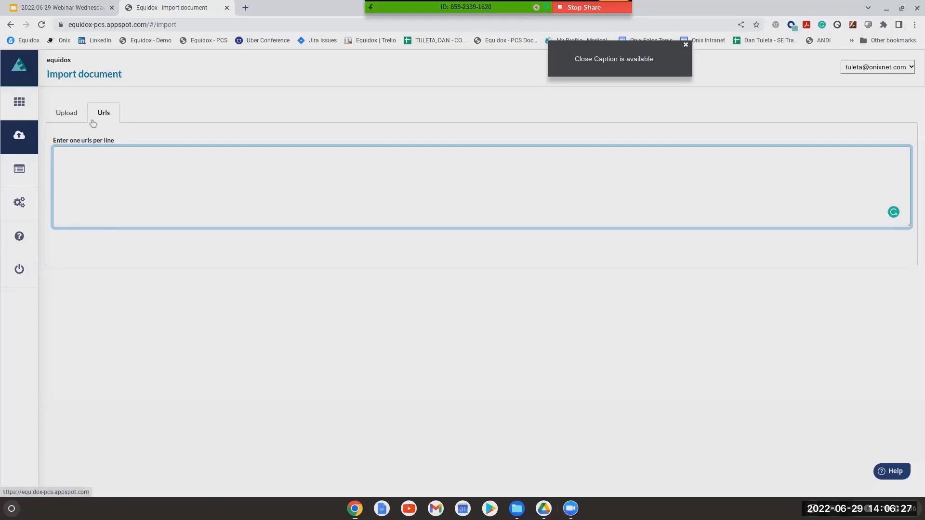
left_click(75, 115)
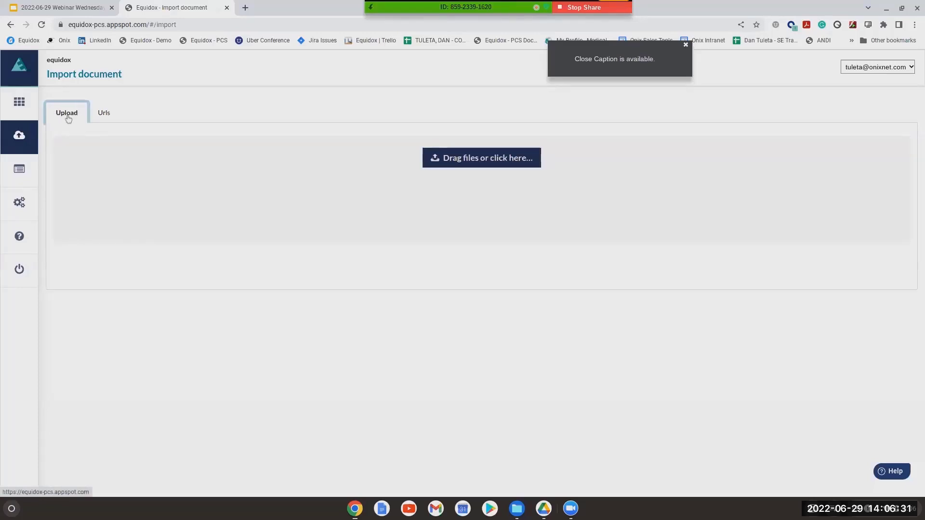
Upload and import table_run165.pdf, ancestral_puebloans.pdf, Luxury Watch Brochure.pdf and Construction Company Profile Sample.pdf from the Training Docs folder.
left_click(518, 506)
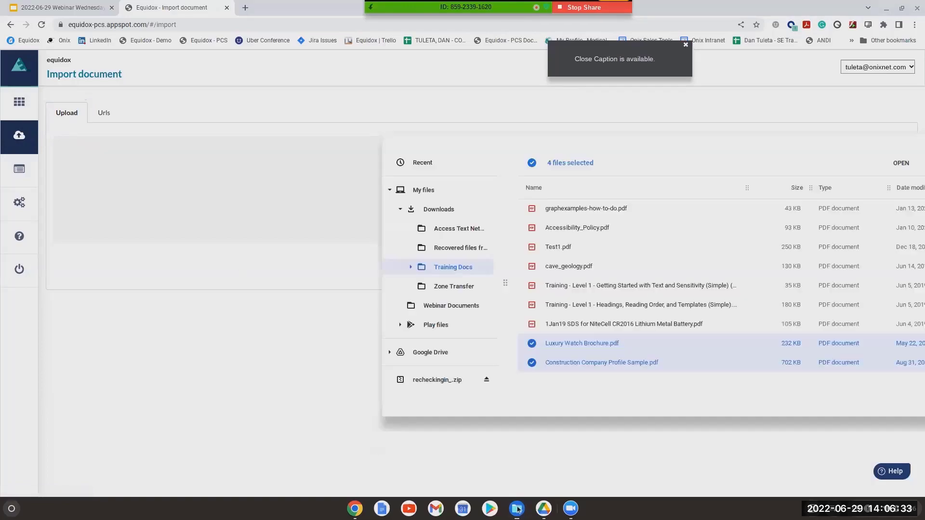
left_click_drag(570, 362, 250, 190)
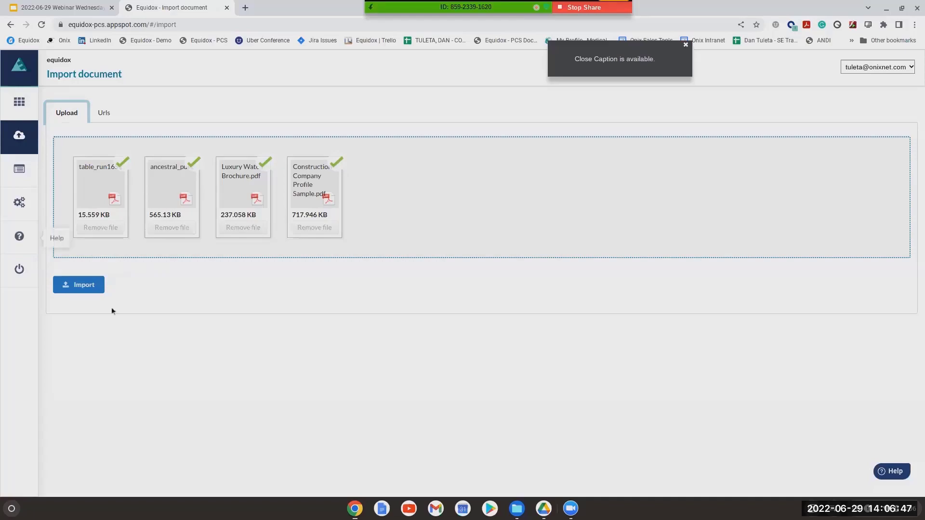
left_click(84, 286)
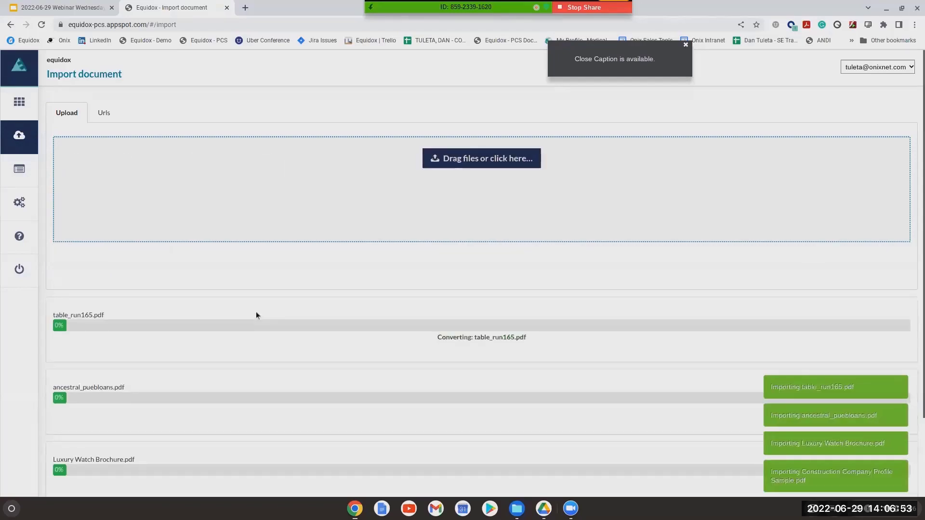
scroll(331, 339, "down", 2)
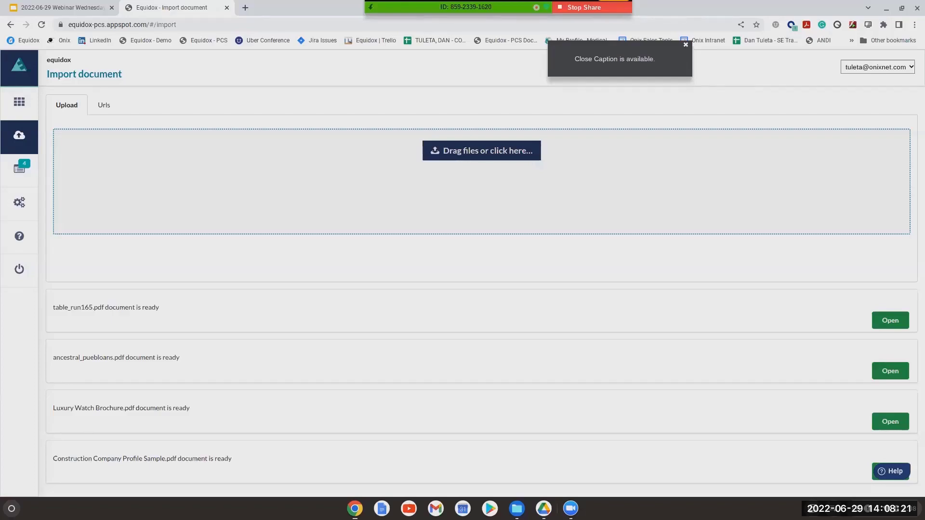
Return to the document list and review the newly imported files.
left_click(19, 102)
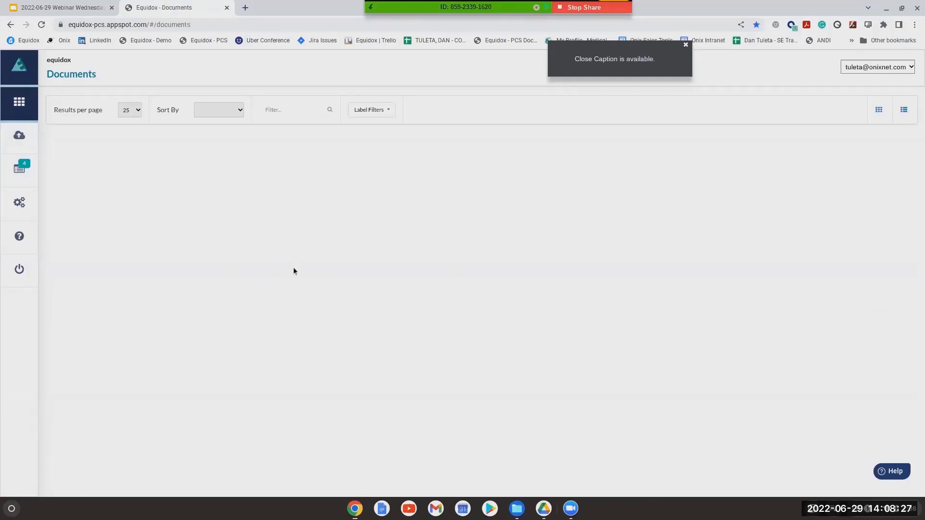
left_click(685, 45)
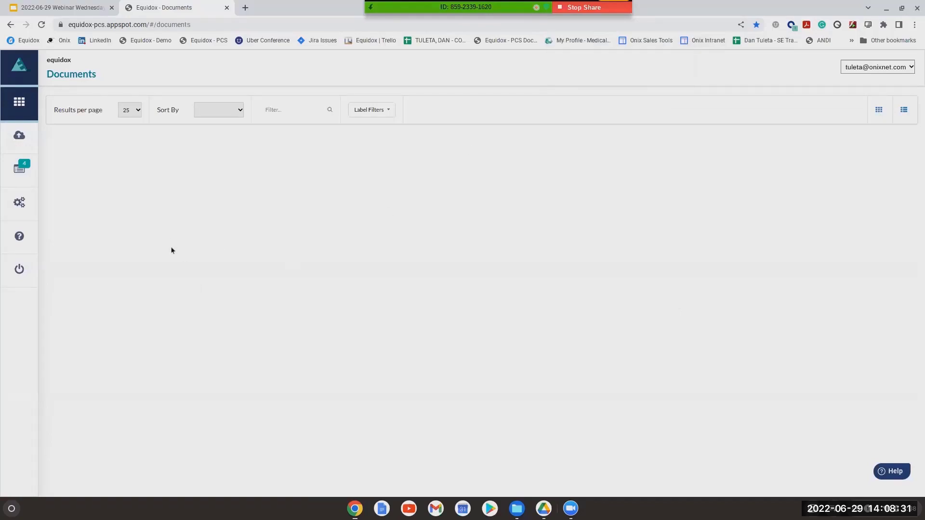
left_click(20, 135)
left_click(19, 101)
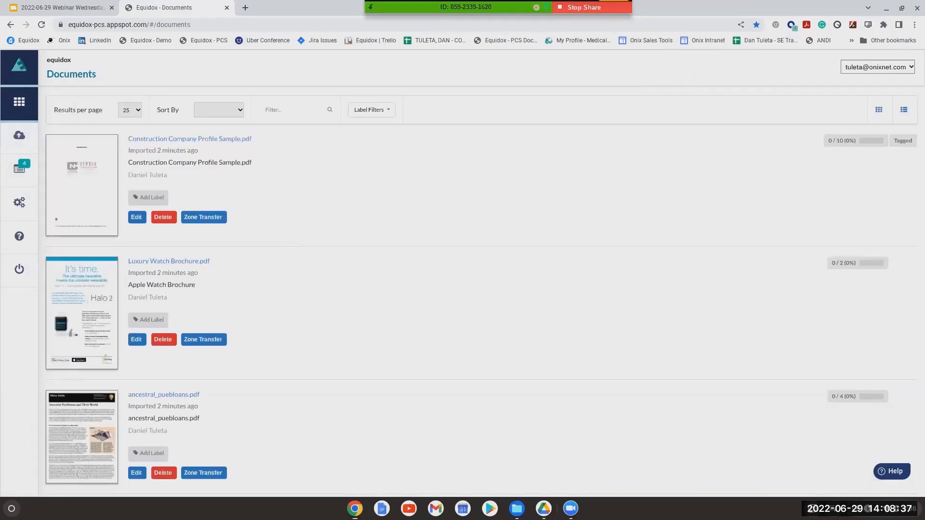
scroll(296, 250, "down", 5)
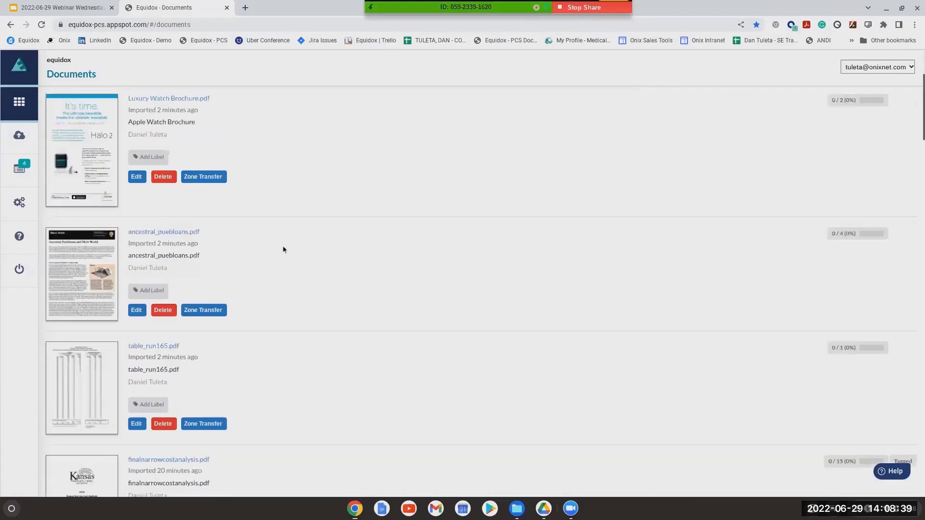
scroll(327, 315, "up", 6)
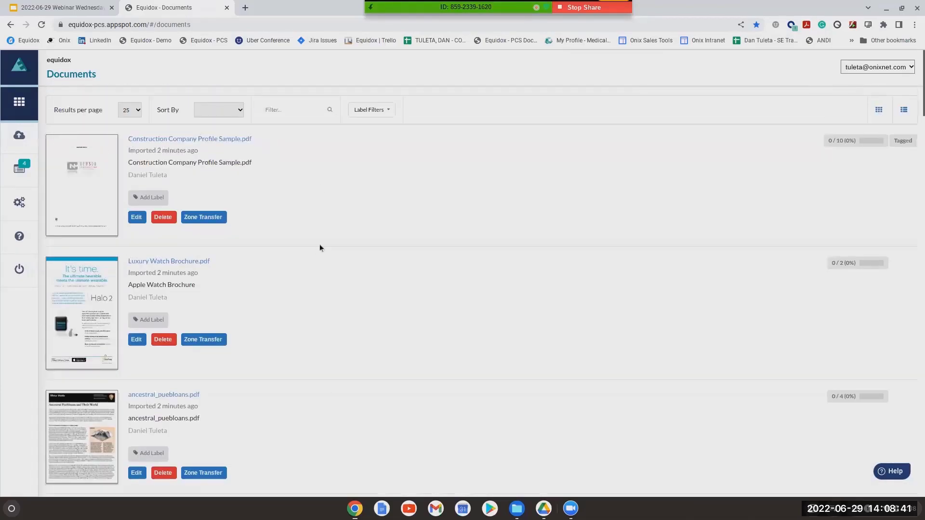
Open the details of noticeofsettlement.pdf and highlight its producer.
scroll(333, 271, "down", 10)
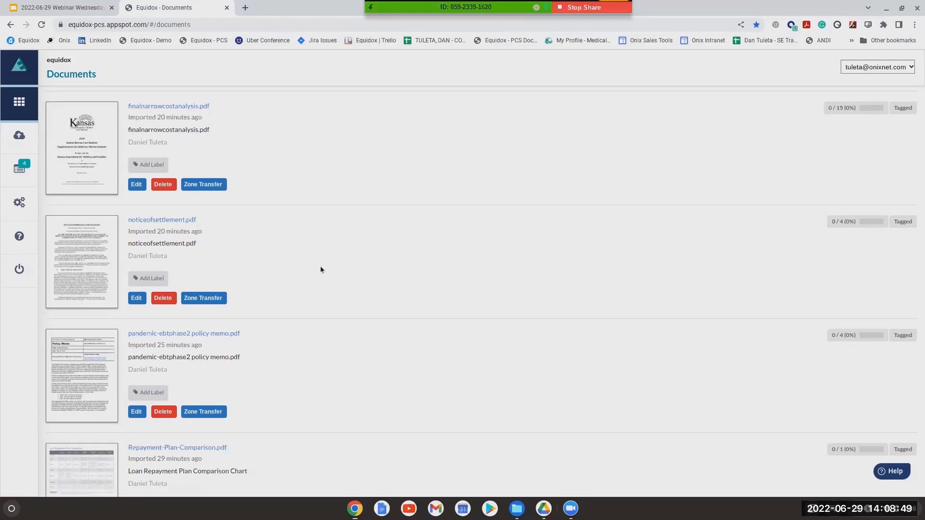
left_click(109, 261)
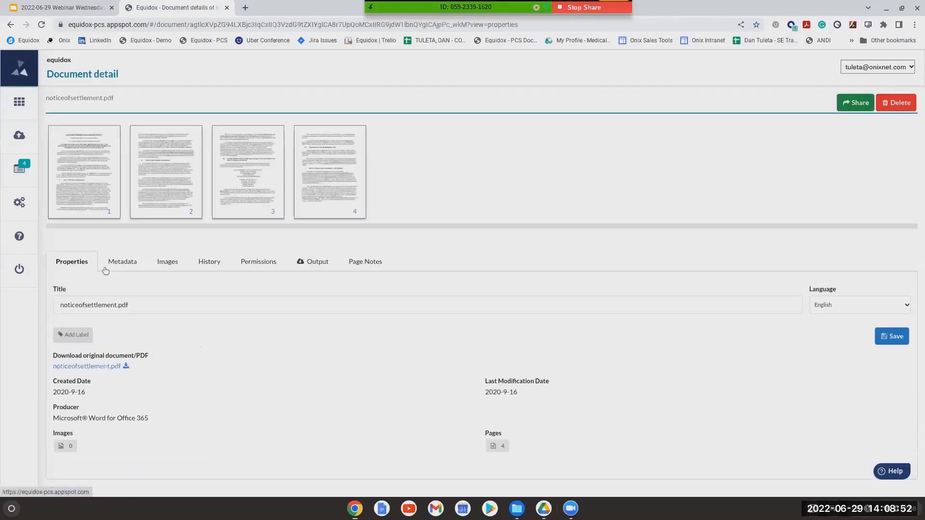
triple_click(129, 419)
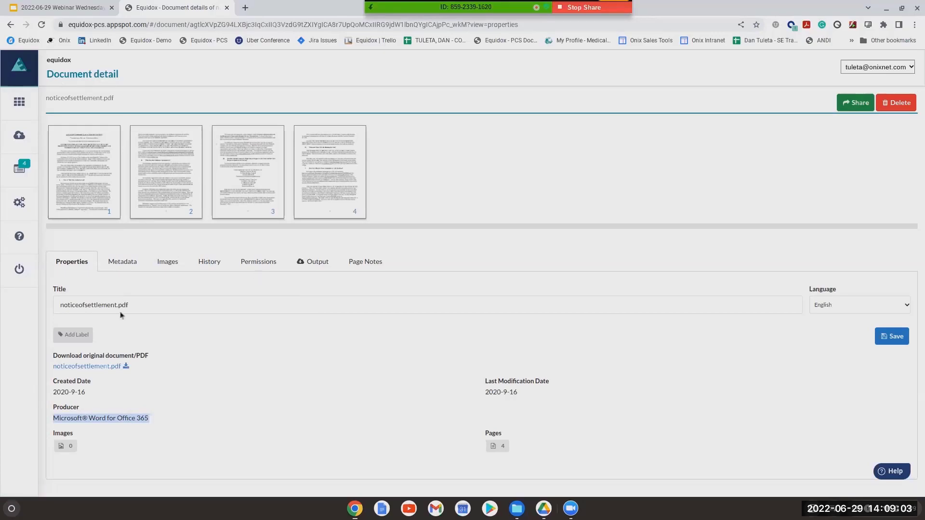
Change the document's title to "notice of settlement", adding spaces between the words and removing the .pdf extension.
left_click_drag(60, 305, 116, 305)
key("shift+End")
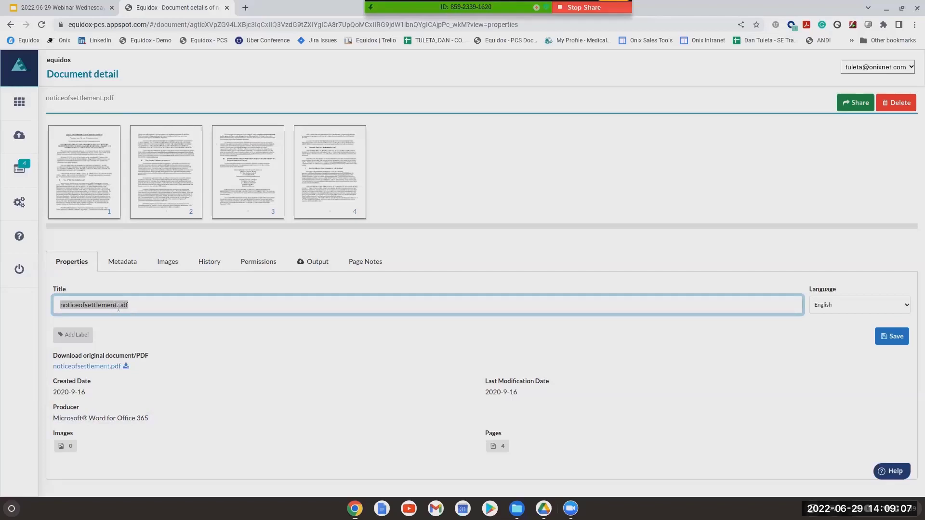
left_click(131, 306)
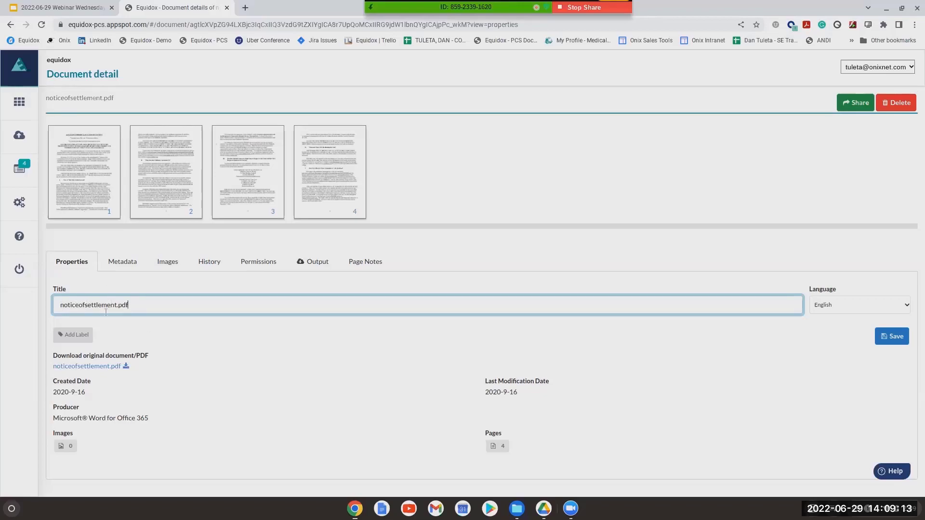
left_click(83, 305)
left_click(85, 305)
left_click(165, 306)
key("BackSpace")
key("BackSpace")
key("BackSpace")
key("BackSpace")
Examine the available document languages and the options for sharing the document with people or groups.
left_click(865, 314)
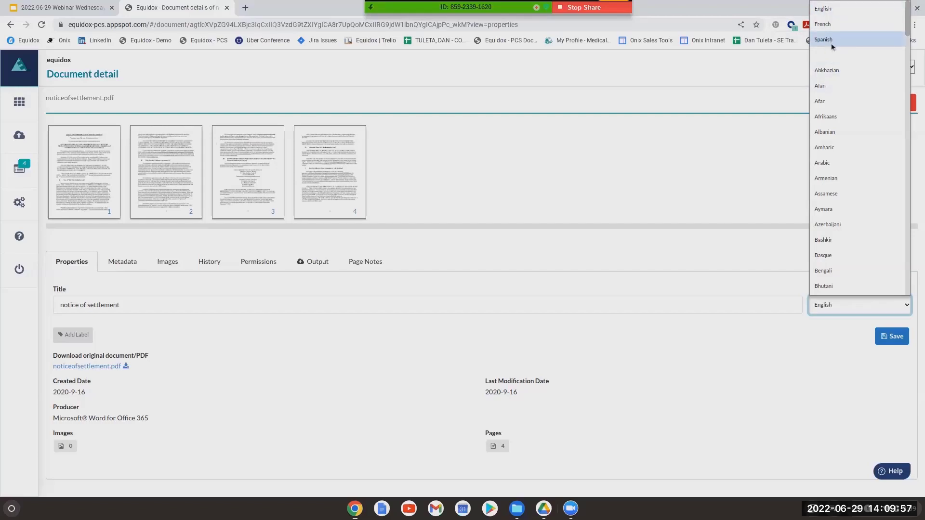
left_click(663, 141)
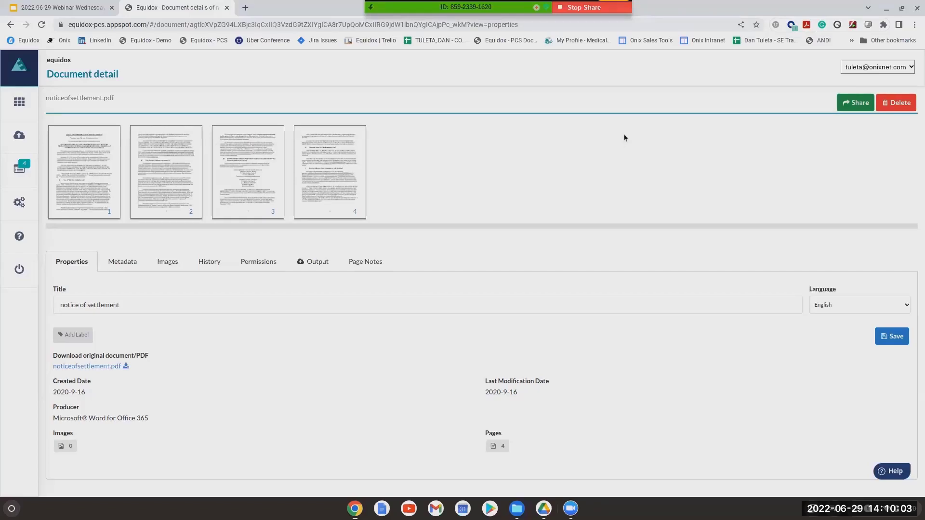
left_click(843, 109)
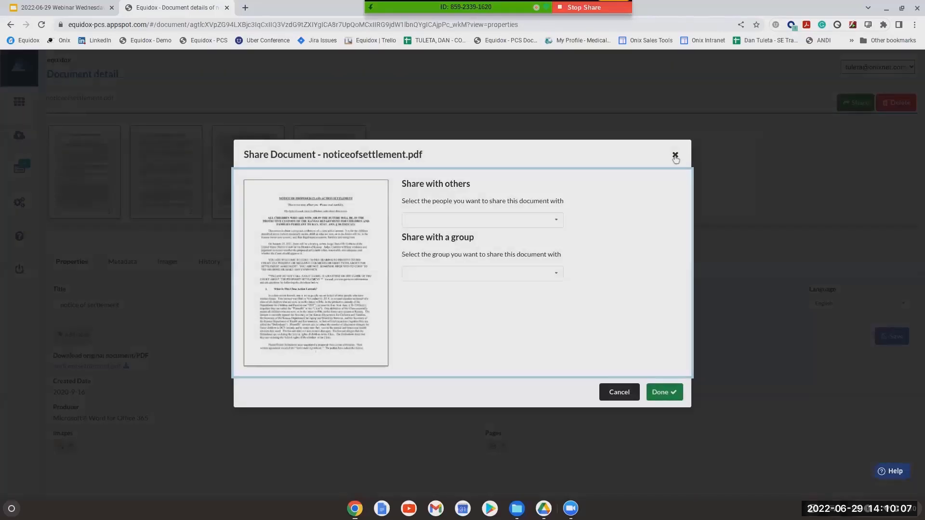
left_click(675, 155)
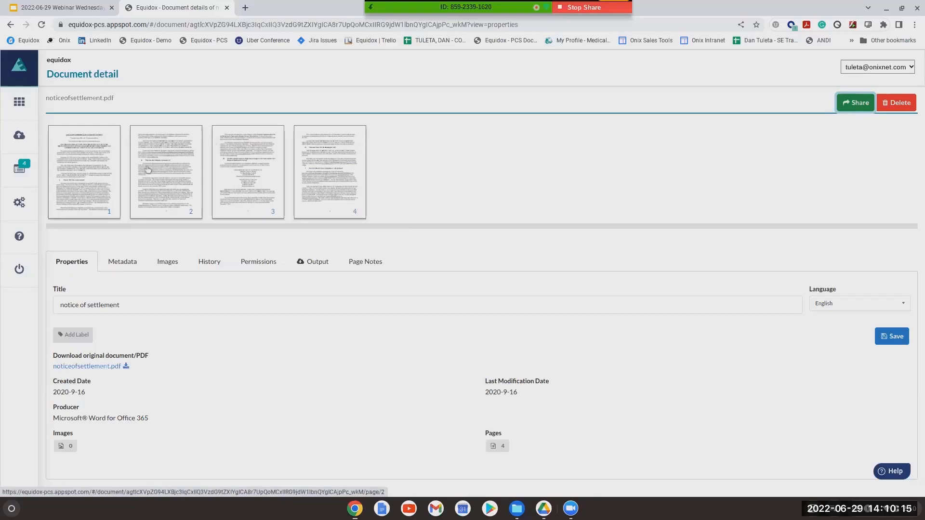
Open page 1 of the document in the zone editor, with more of the page in view.
left_click(99, 178)
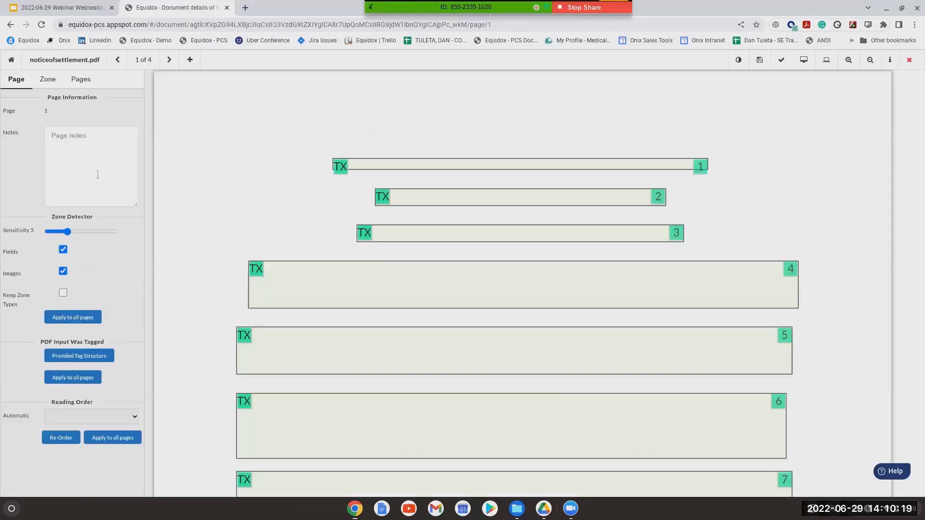
left_click(870, 59)
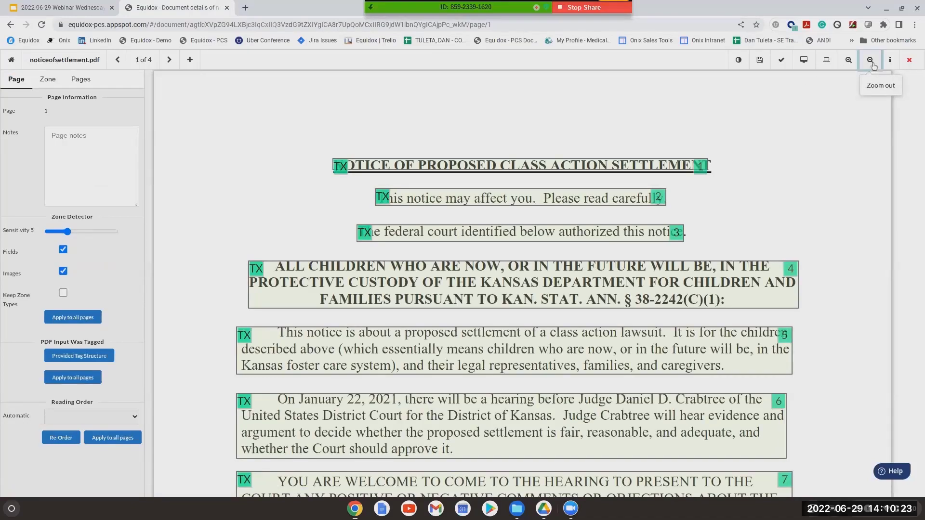
left_click(870, 59)
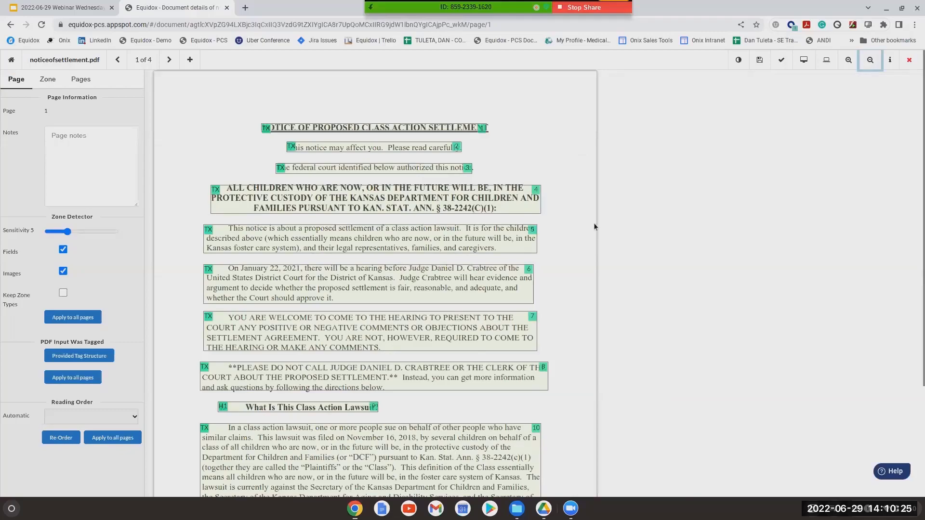
Inspect the text zones 1 to 8 on page 1 one after another, checking their type and tag.
left_click(354, 128)
left_click(360, 148)
left_click(358, 167)
left_click(359, 194)
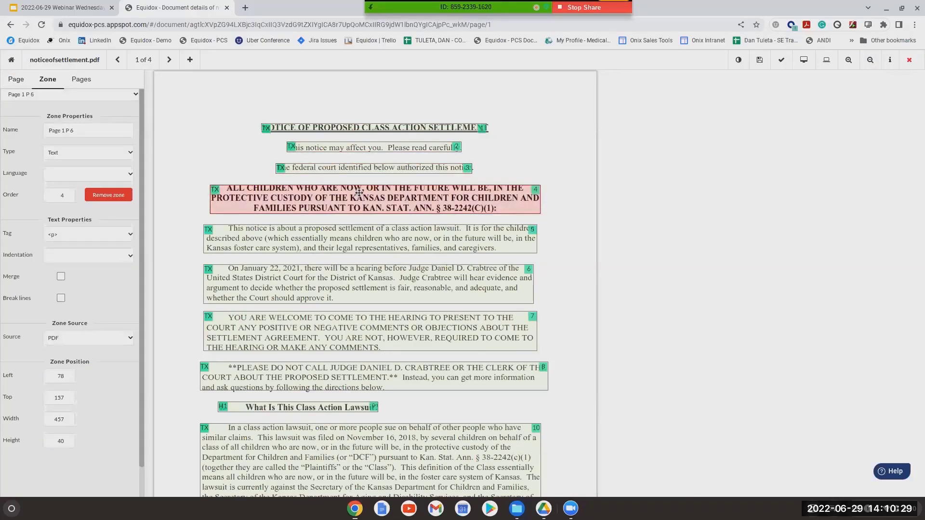
left_click(363, 236)
left_click(370, 280)
left_click(376, 348)
left_click(380, 369)
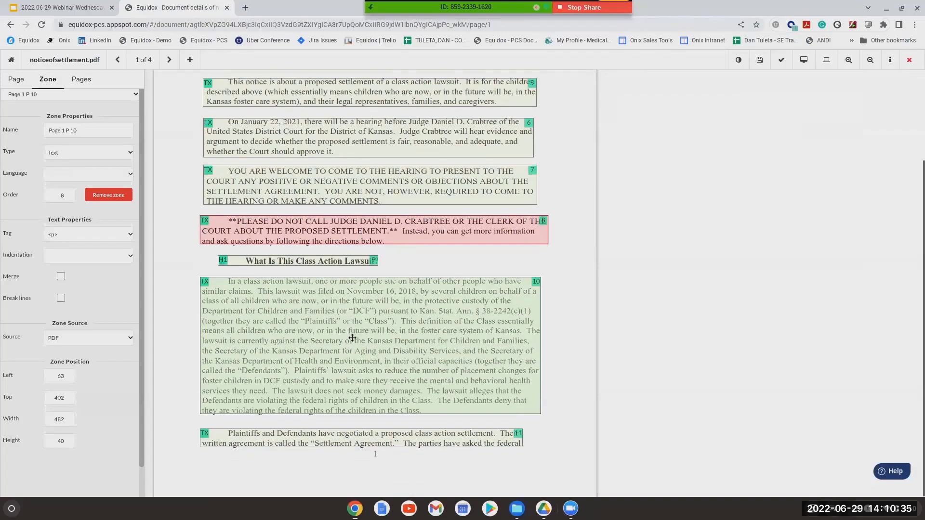
scroll(369, 351, "up", 2)
scroll(368, 352, "up", 1)
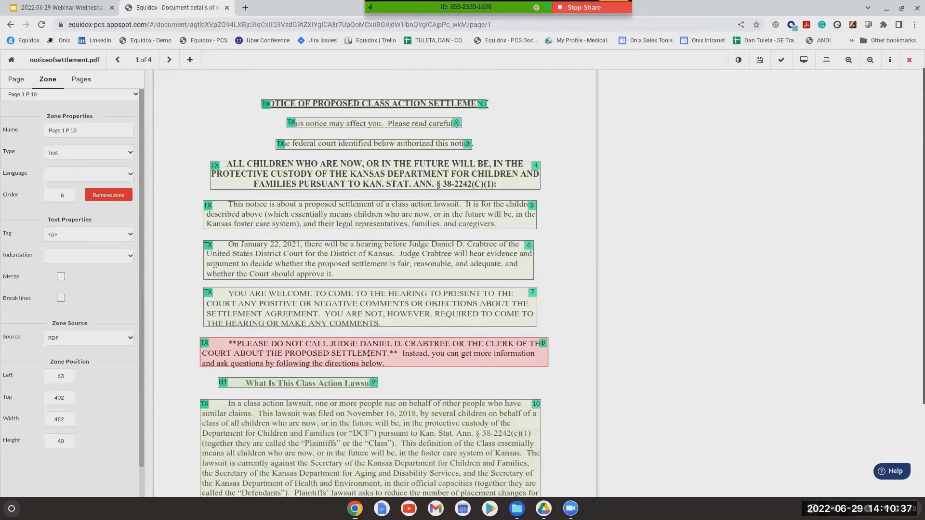
Select the heading zone "What Is This Class Action Lawsuit?" and examine its heading properties.
left_click(847, 68)
left_click(846, 68)
scroll(585, 304, "down", 7)
scroll(585, 304, "down", 2)
left_click(310, 118)
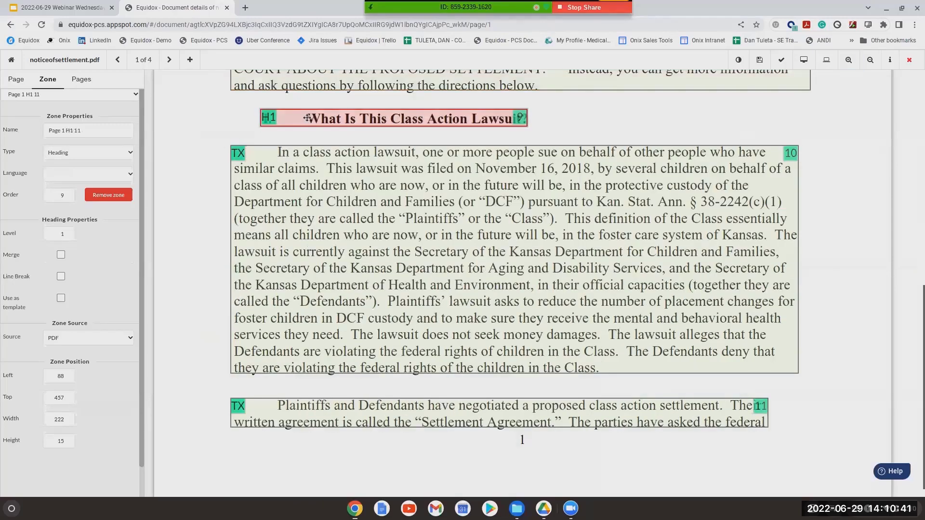
scroll(311, 145, "up", 2)
scroll(311, 145, "up", 1)
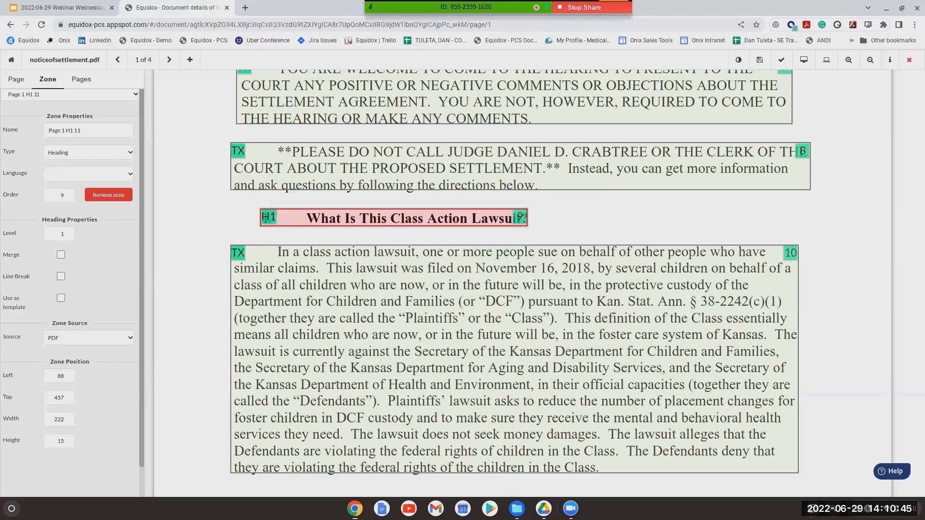
Widen the text zone around the title "NOTICE OF PROPOSED CLASS ACTION SETTLEMENT" to about 326 so it covers the last letter.
scroll(278, 250, "up", 1)
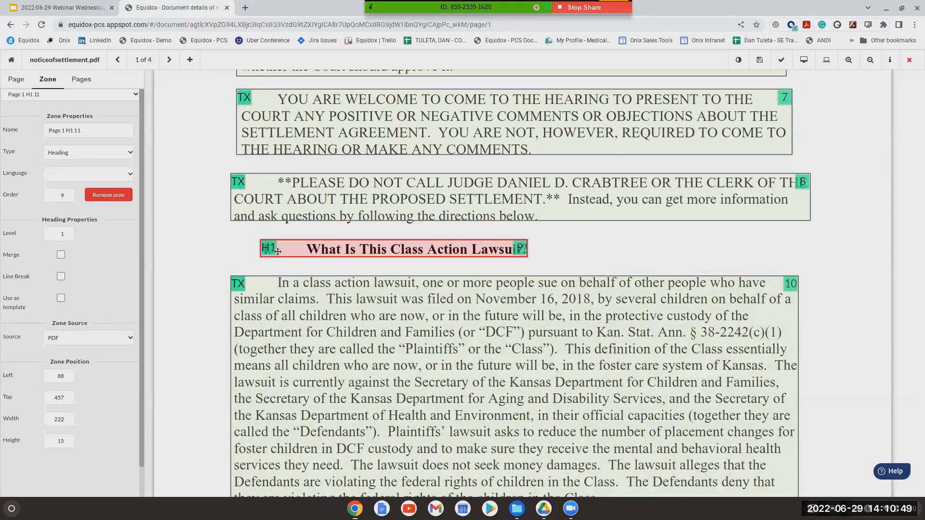
scroll(371, 279, "up", 2)
scroll(370, 281, "up", 10)
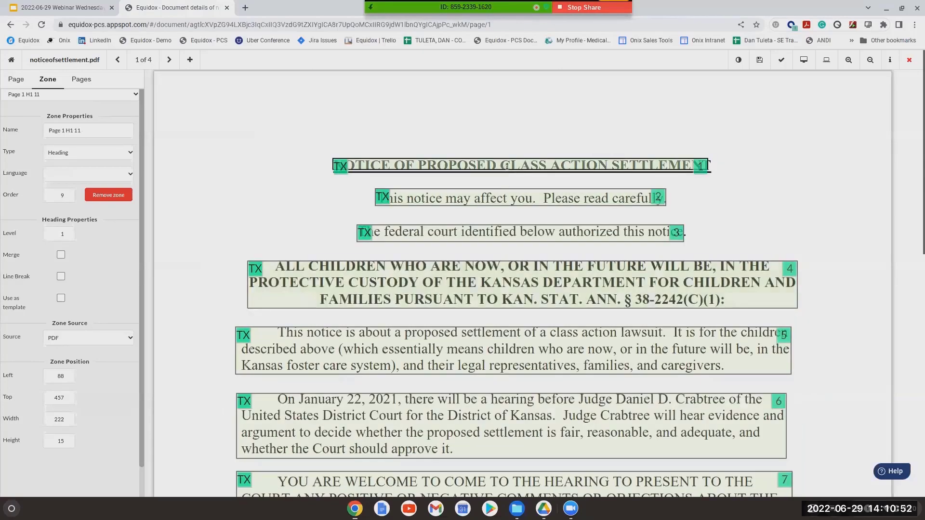
left_click(455, 165)
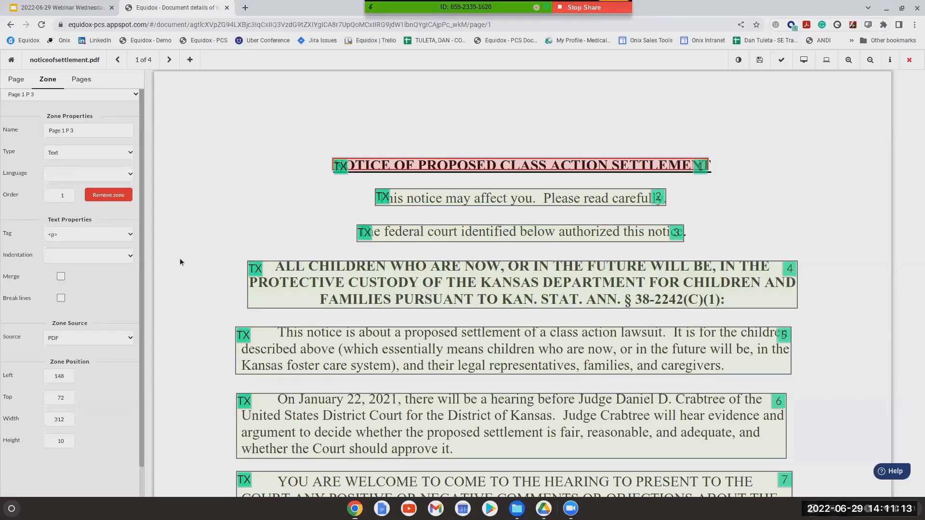
left_click_drag(709, 164, 729, 158)
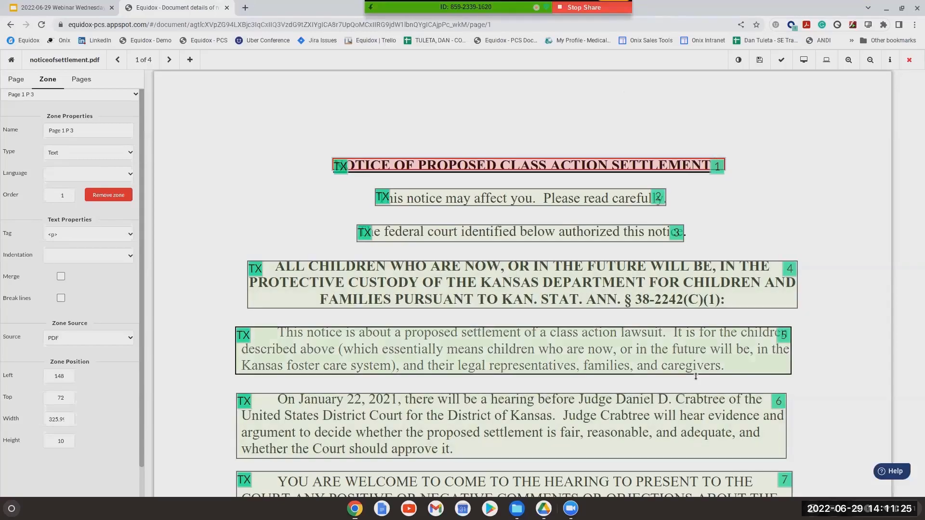
Examine the zones down page 1, including the properties of the heading zone "What Is This Class Action Lawsuit?".
scroll(695, 373, "down", 1)
scroll(694, 373, "down", 4)
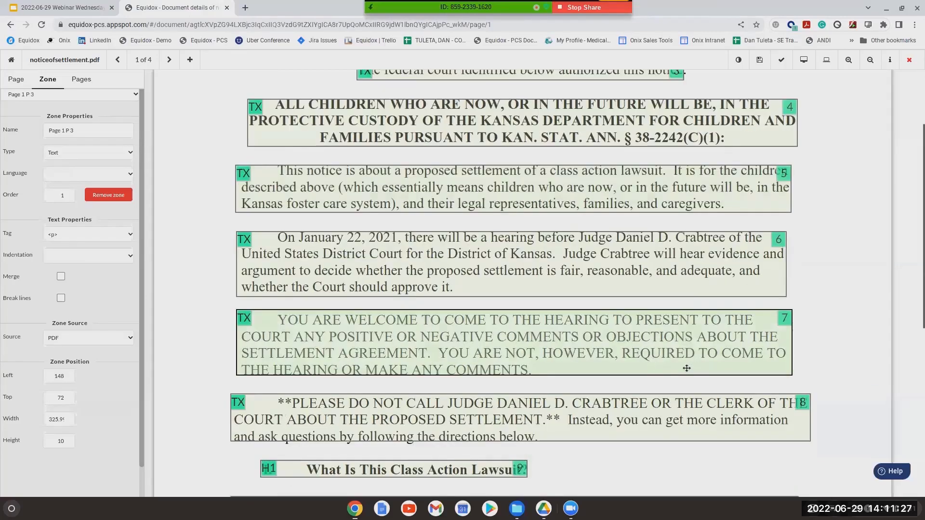
scroll(689, 372, "up", 5)
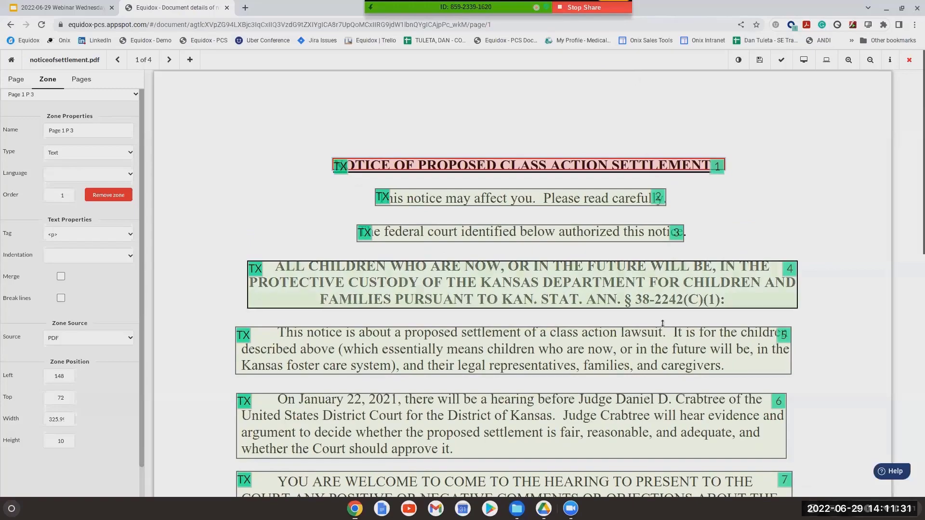
scroll(670, 284, "down", 1)
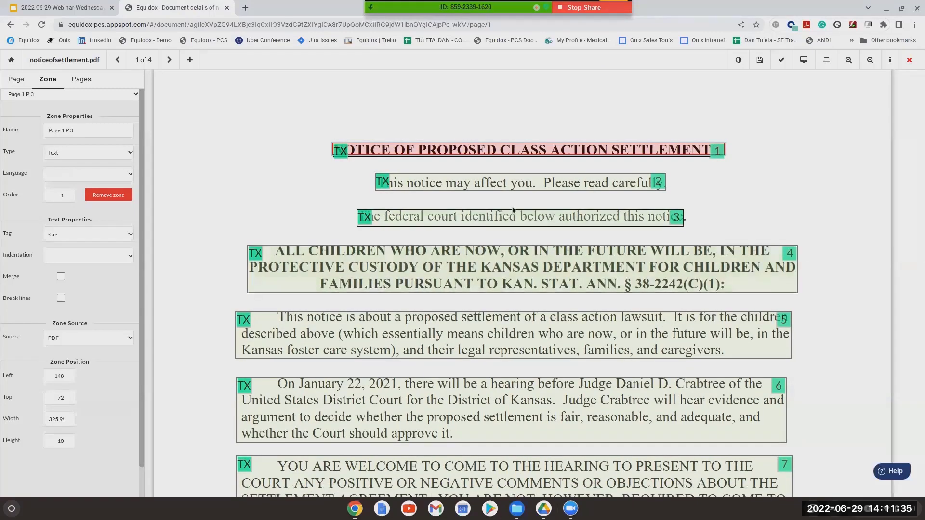
scroll(482, 291, "down", 1)
scroll(482, 292, "down", 5)
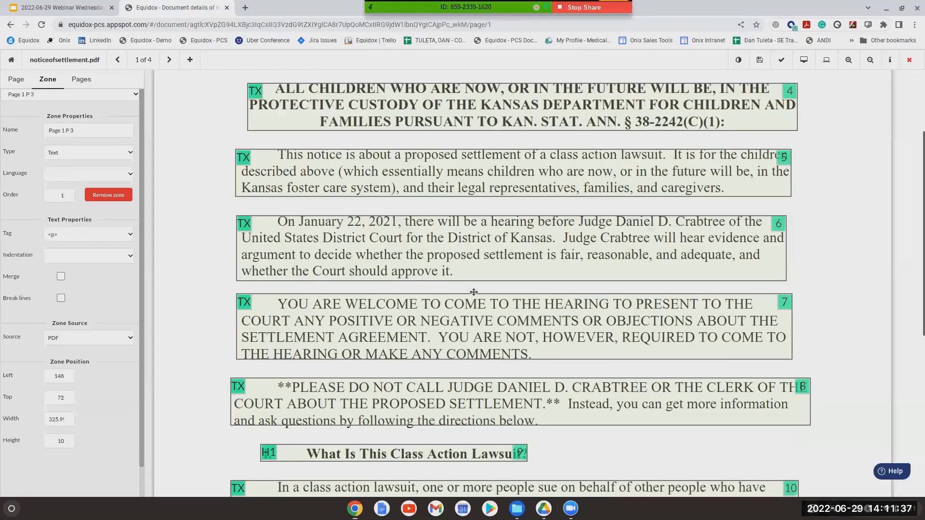
scroll(340, 369, "up", 1)
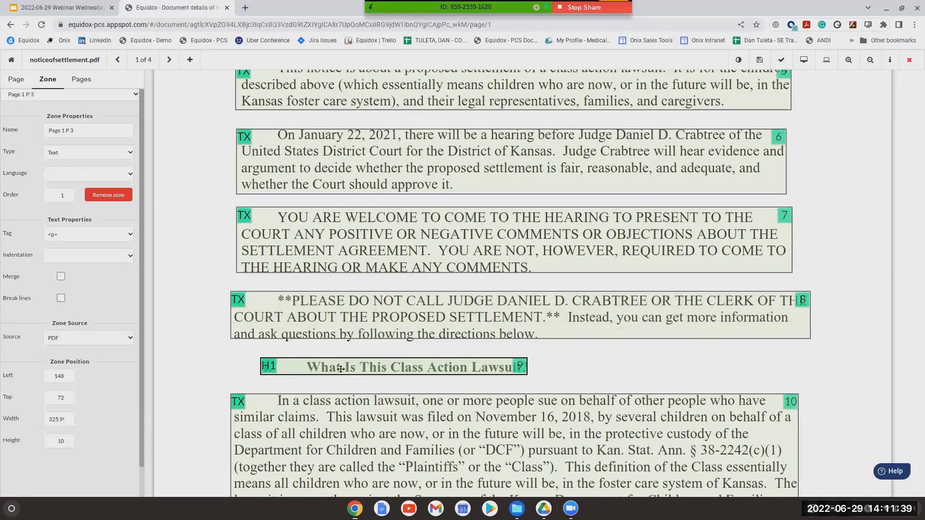
left_click(387, 374)
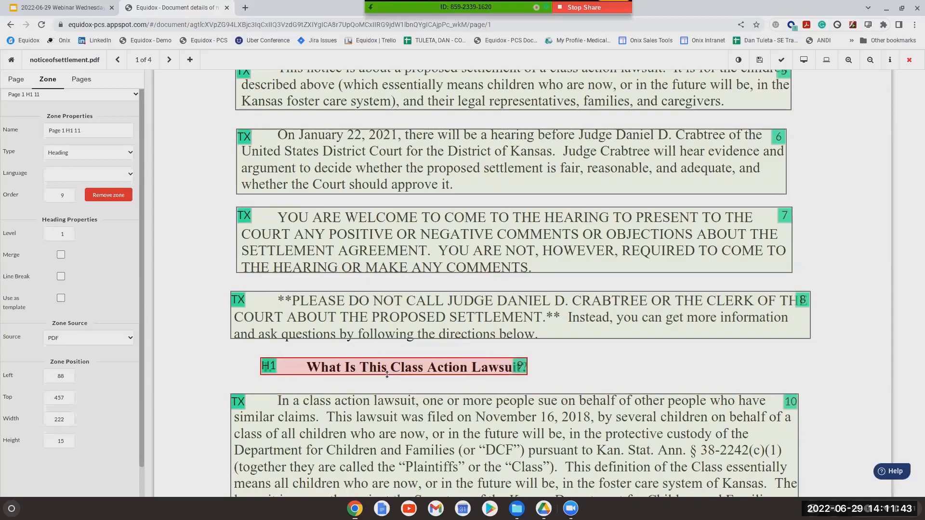
scroll(311, 371, "up", 5)
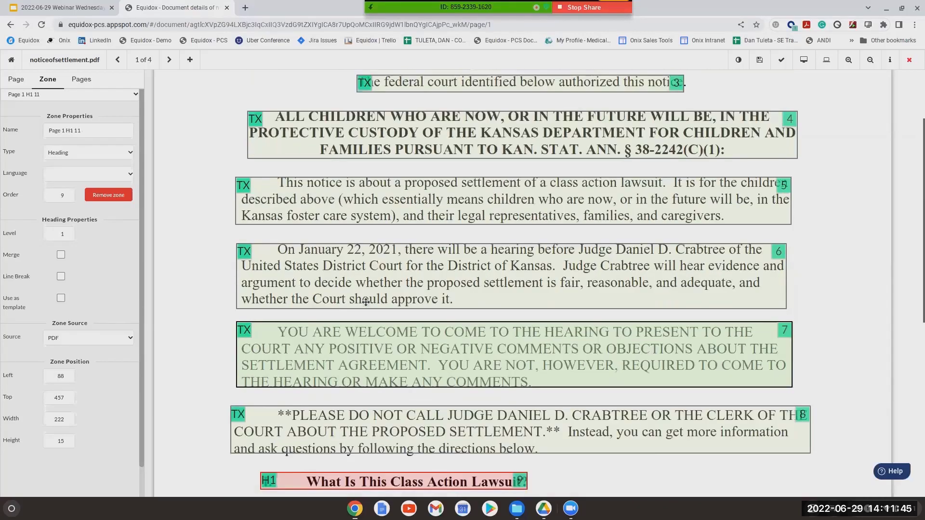
Set the Zone Detector sensitivity for page 1 to 9.
left_click(870, 64)
left_click(872, 67)
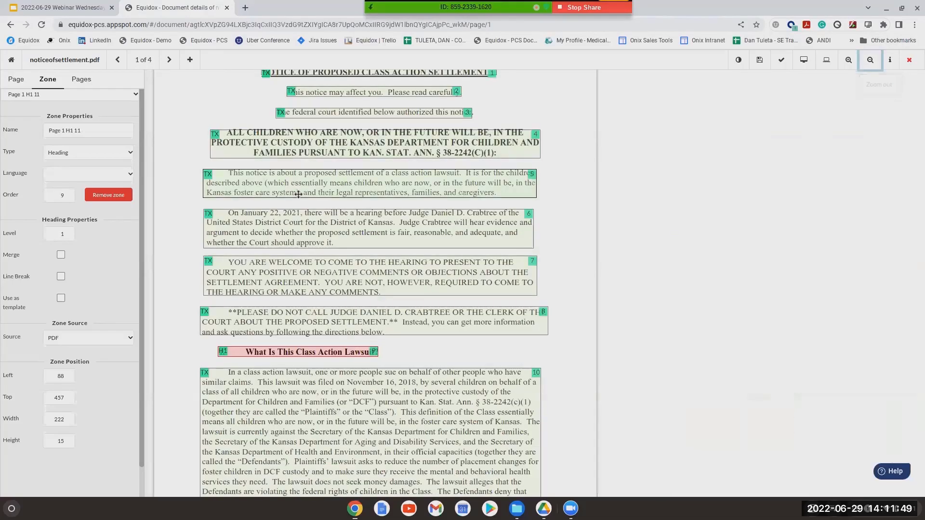
scroll(297, 193, "up", 2)
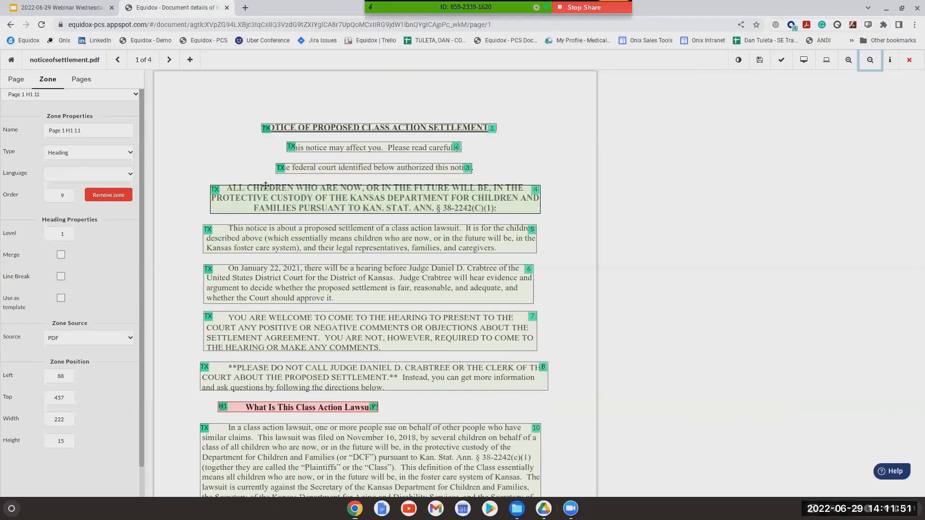
left_click(15, 80)
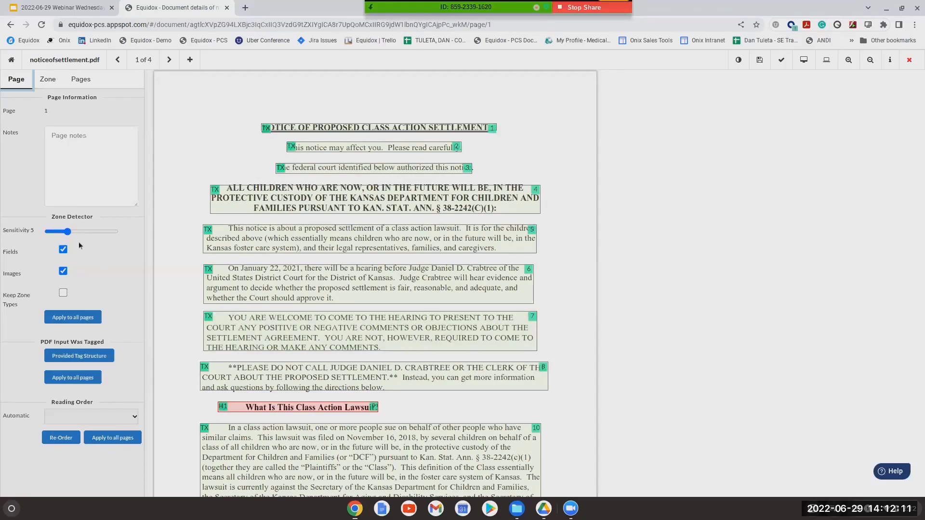
mouse_move(69, 234)
left_mouse_down()
mouse_move(102, 237)
mouse_move(59, 232)
mouse_move(98, 246)
mouse_move(77, 237)
left_mouse_up()
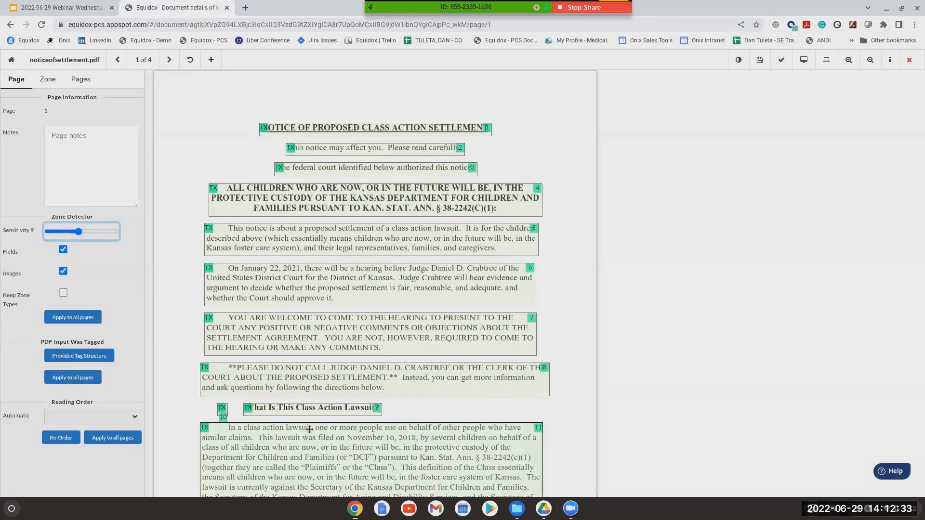
Review the redetected zones down page 1 and preview the page's HTML output.
scroll(313, 376, "down", 3)
scroll(319, 395, "up", 3)
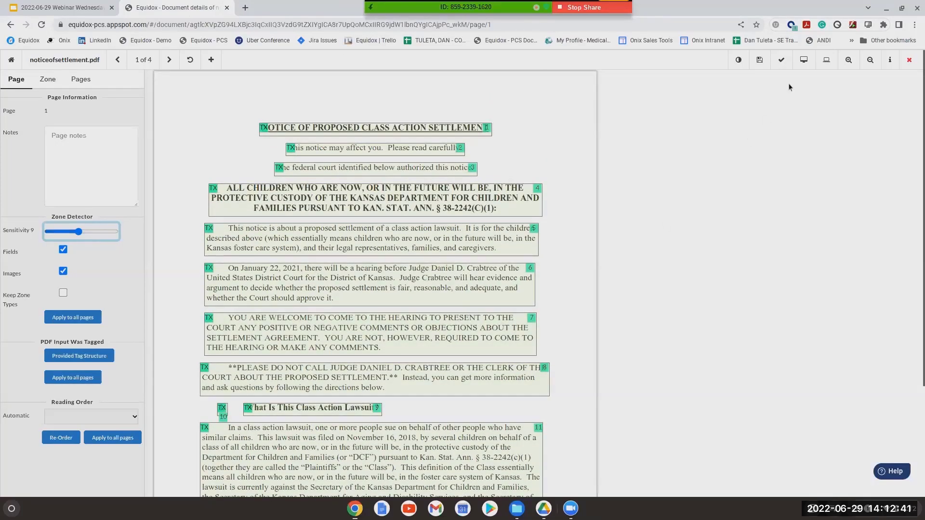
left_click(803, 61)
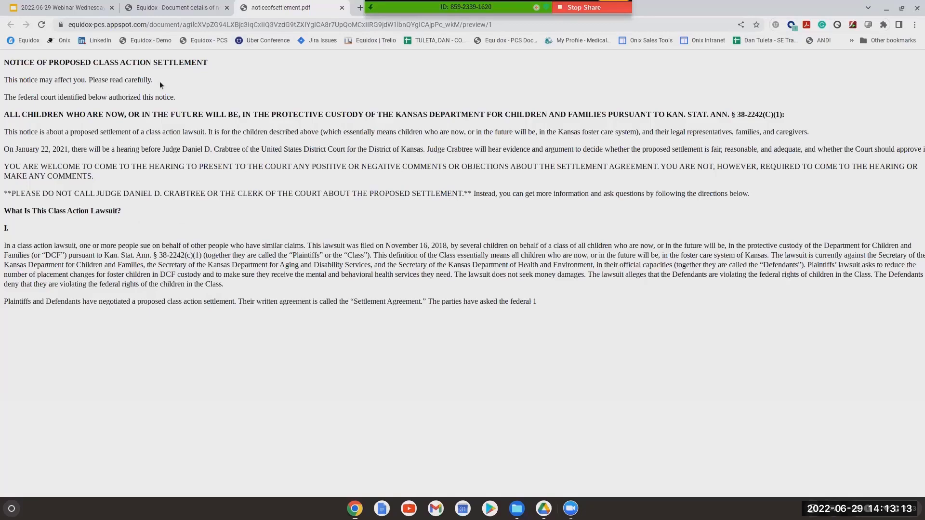
Return to the zone editor and lower page 1's Zone Detector sensitivity to 2.
left_click(162, 9)
left_click(60, 232)
left_click_drag(59, 234, 61, 237)
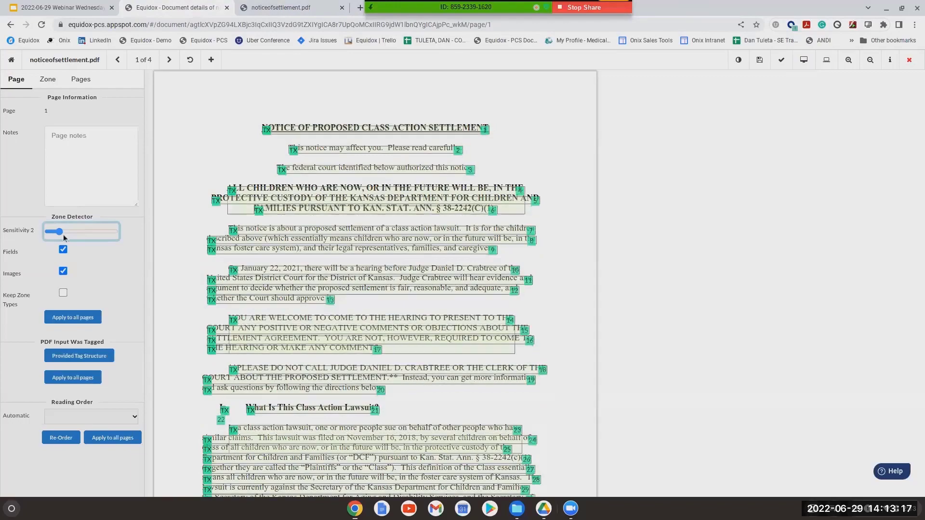
key("Left")
key("Left")
Inspect the single-line text zones 26 and 27 in the paragraph below "What Is This Class Action Lawsuit?".
scroll(291, 324, "down", 2)
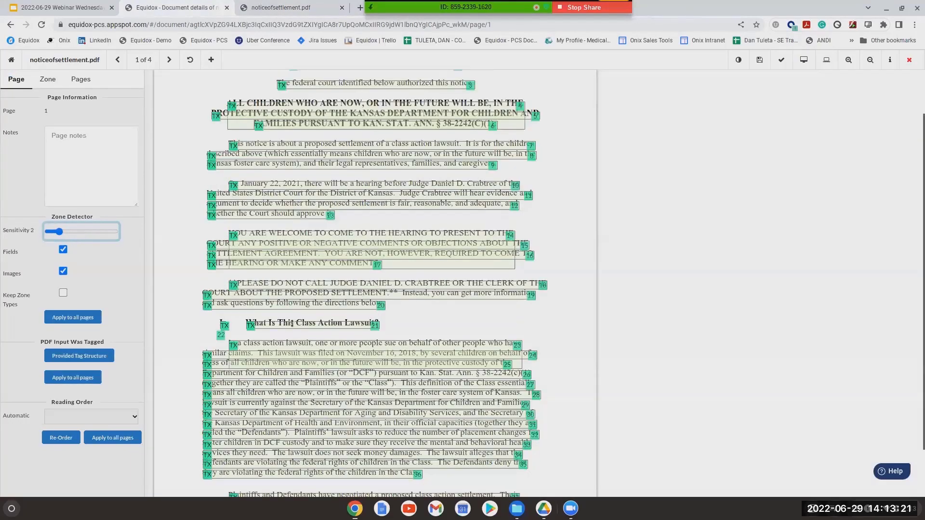
left_click(237, 375)
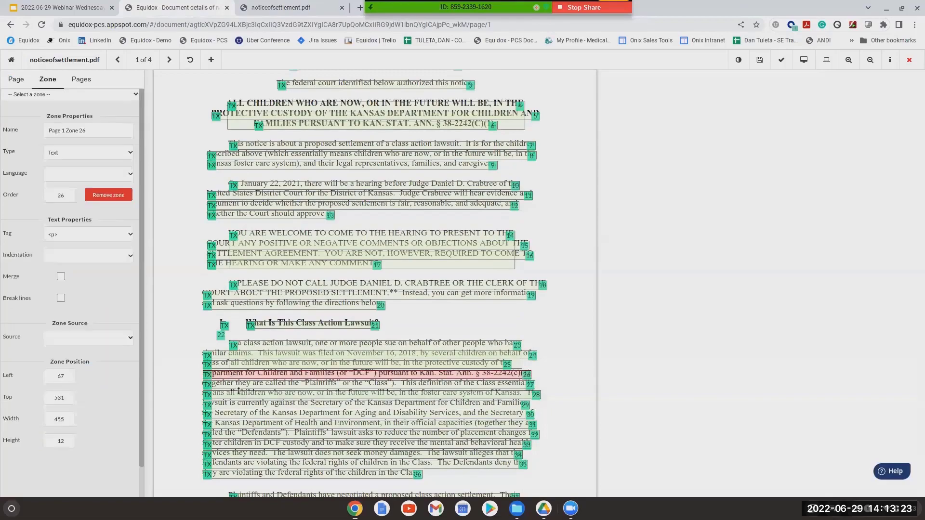
left_click(239, 384)
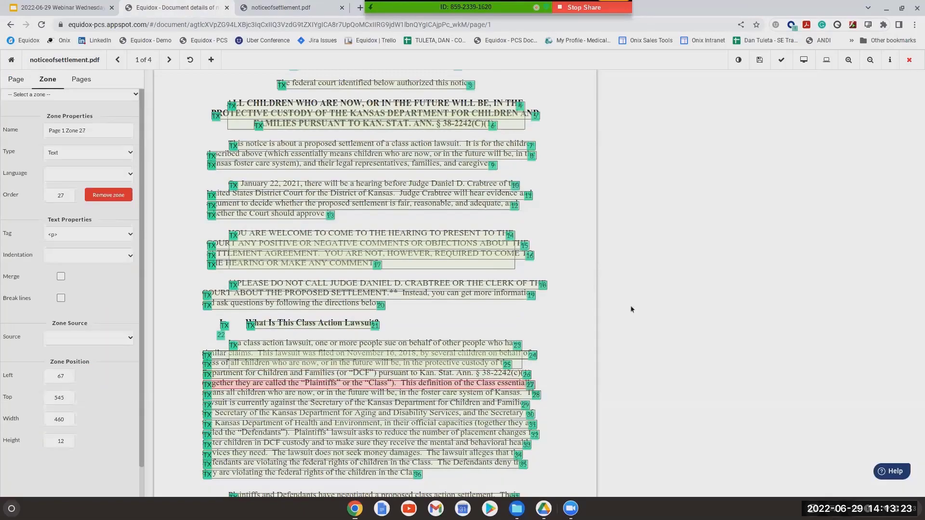
Preview page 1's HTML output and read how the line-by-line zones come out.
left_click(803, 62)
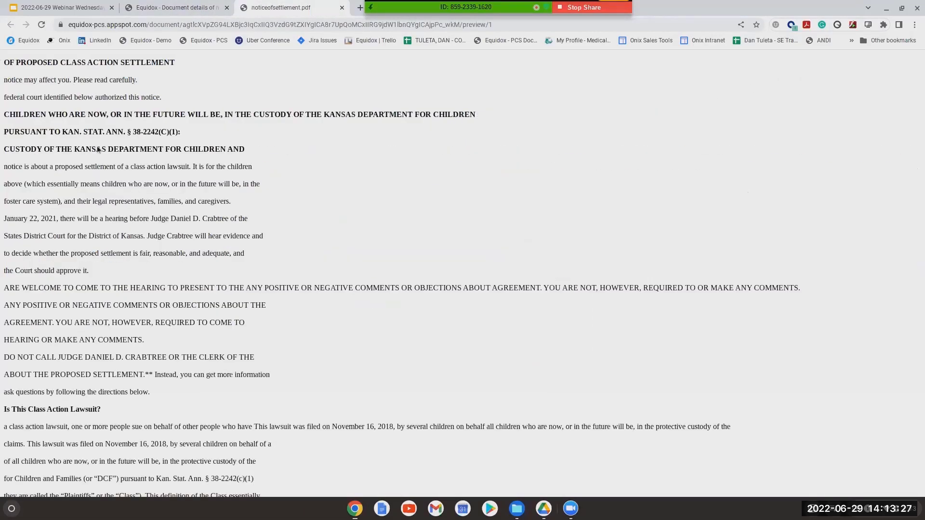
scroll(98, 150, "down", 4)
scroll(98, 271, "up", 3)
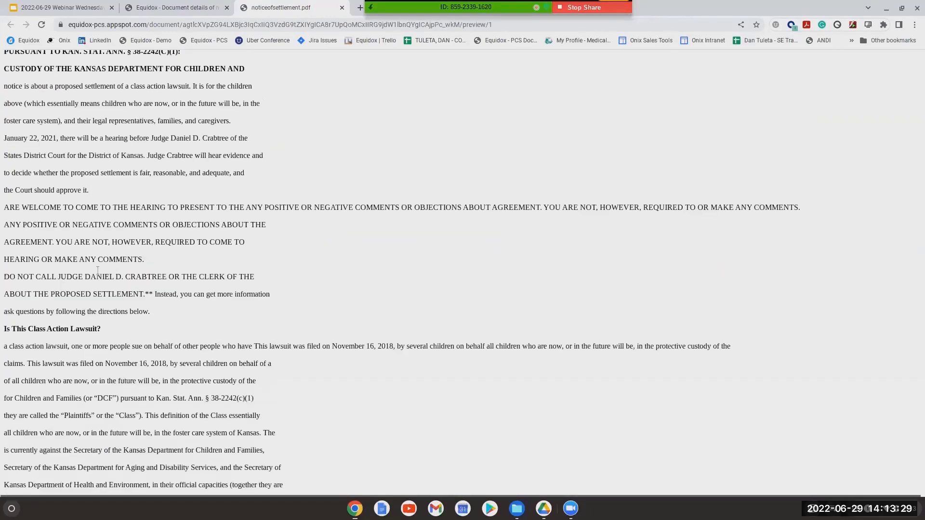
scroll(98, 270, "up", 2)
Go back to the zone editor and raise page 1's Zone Detector sensitivity to 20.
left_click(147, 9)
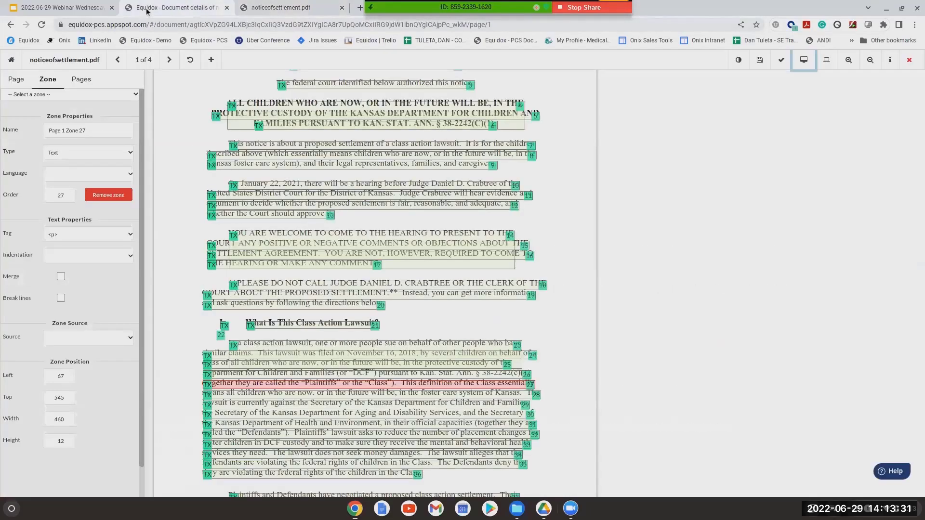
left_click(9, 80)
left_click_drag(84, 236, 110, 236)
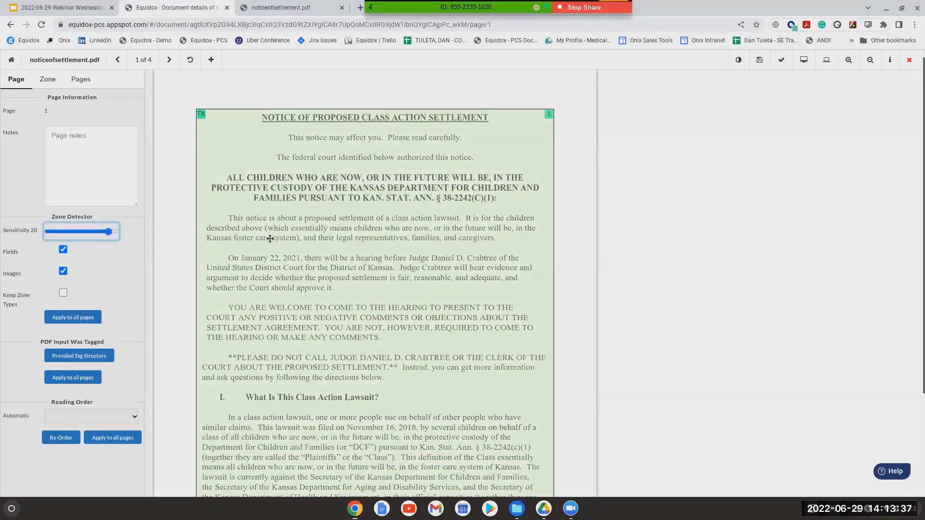
Review the large zones on page 1, preview the HTML output and highlight its first paragraph.
scroll(271, 239, "down", 3)
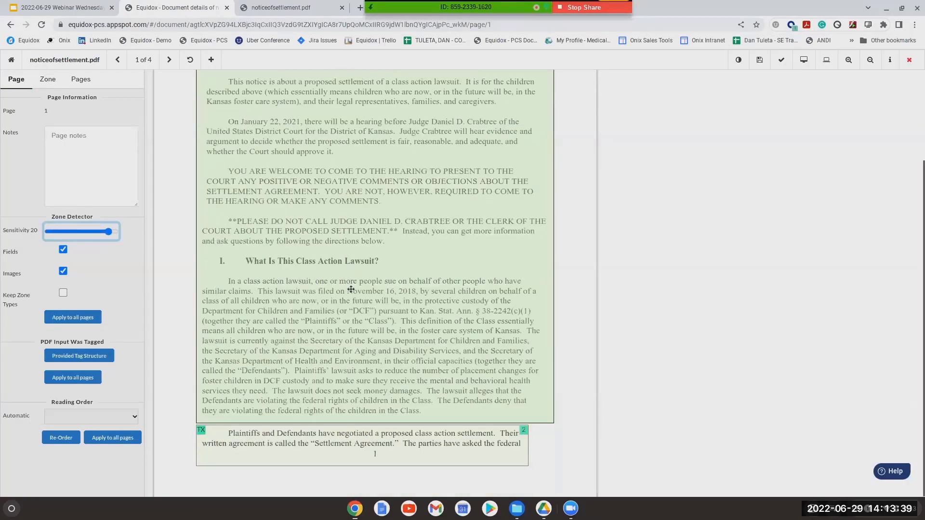
scroll(351, 289, "up", 3)
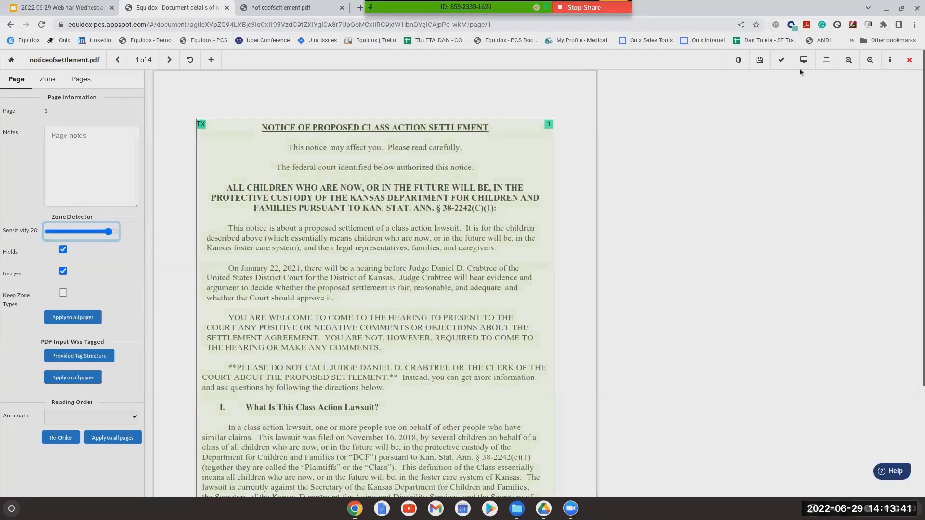
left_click(804, 60)
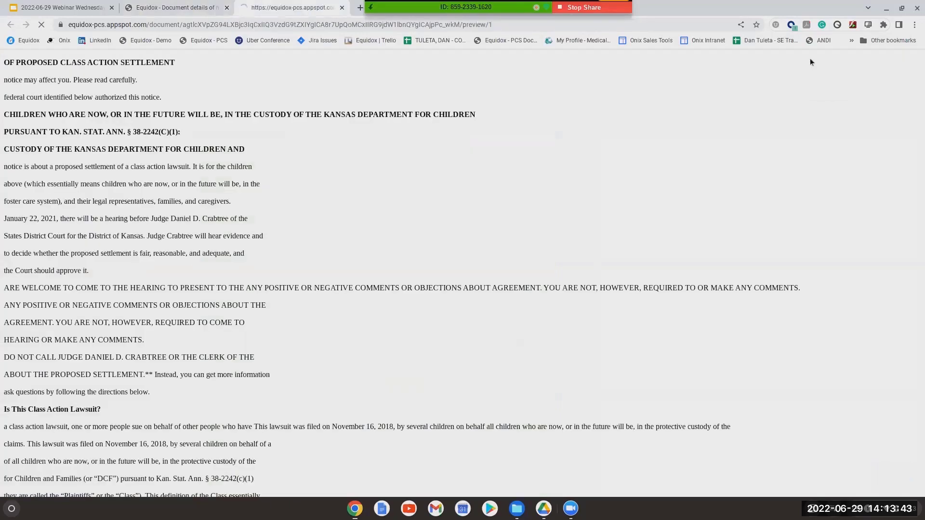
left_click_drag(4, 58, 610, 159)
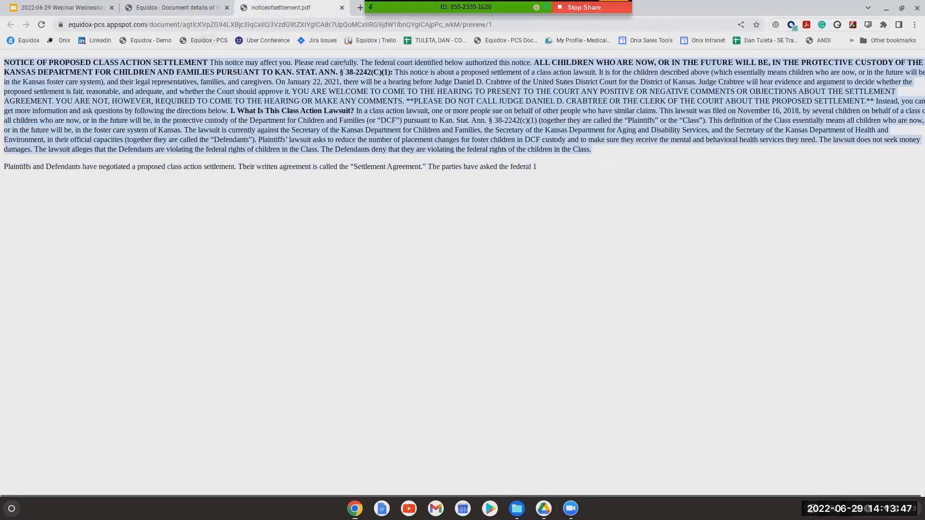
Return to the zone editor and readjust page 1's Zone Detector sensitivity to 9.
left_click(174, 10)
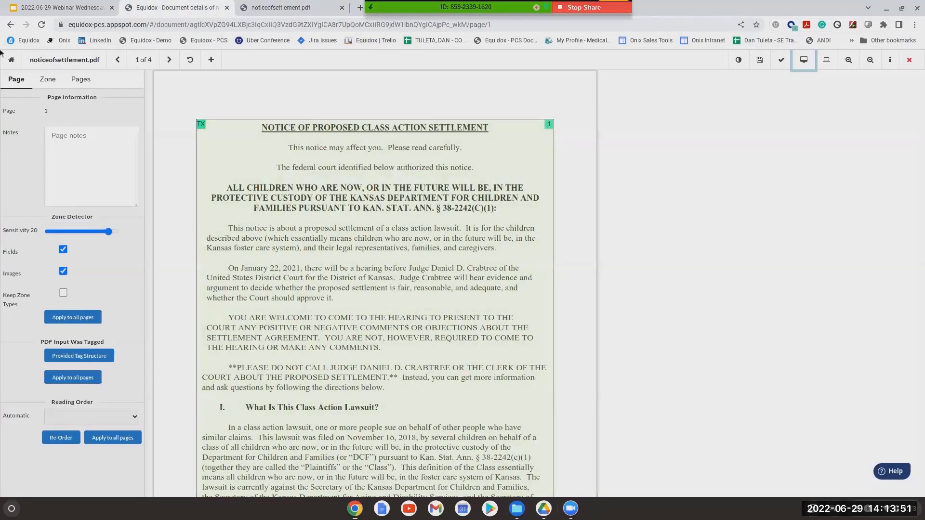
left_click(84, 232)
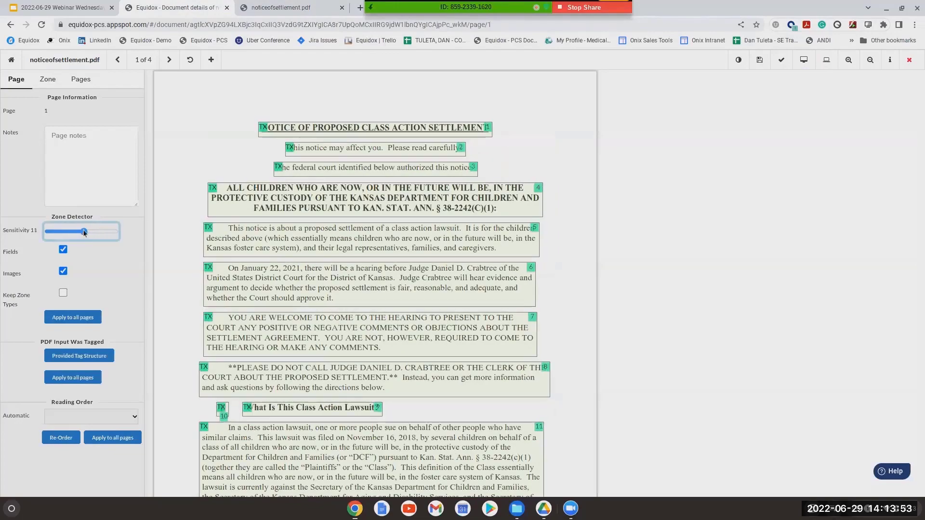
left_click_drag(89, 235, 90, 235)
left_click_drag(90, 235, 76, 231)
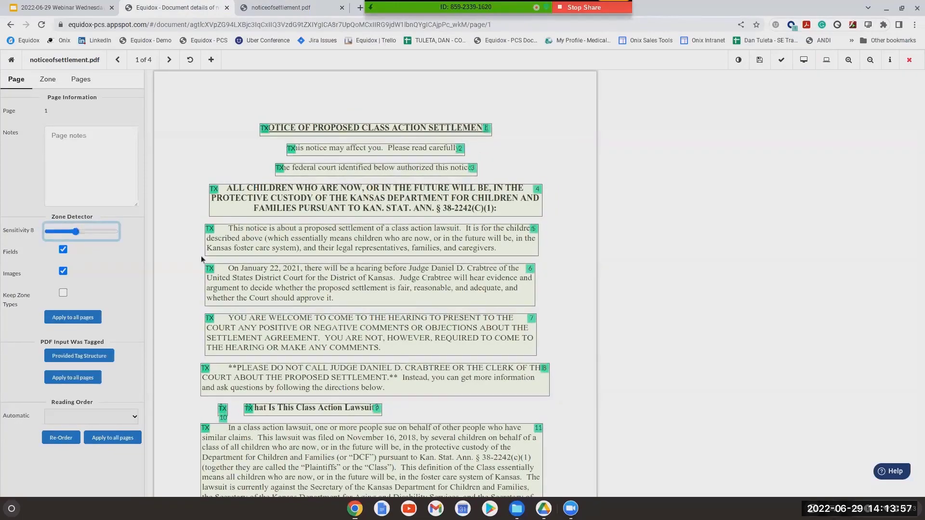
key("Right")
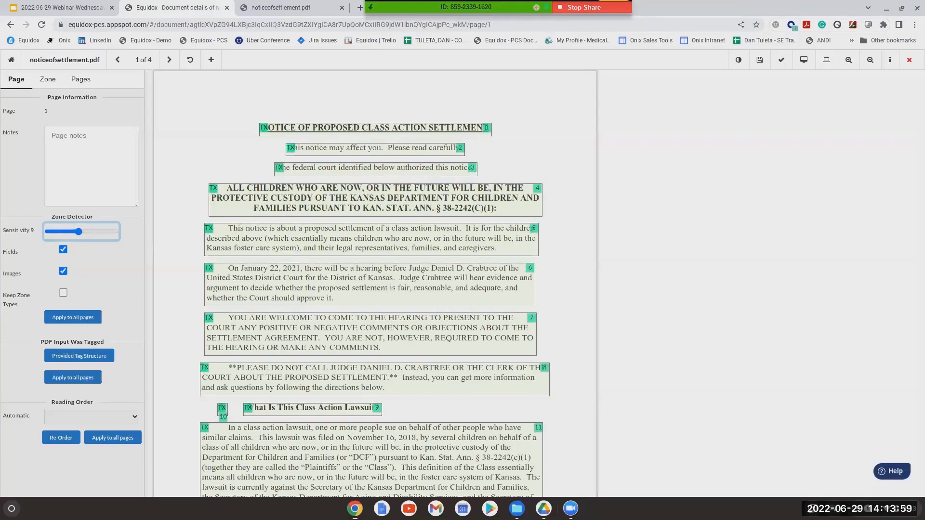
Change the "NOTICE OF PROPOSED CLASS ACTION SETTLEMENT" zone on page 1 to a level 1 heading.
left_click(346, 132)
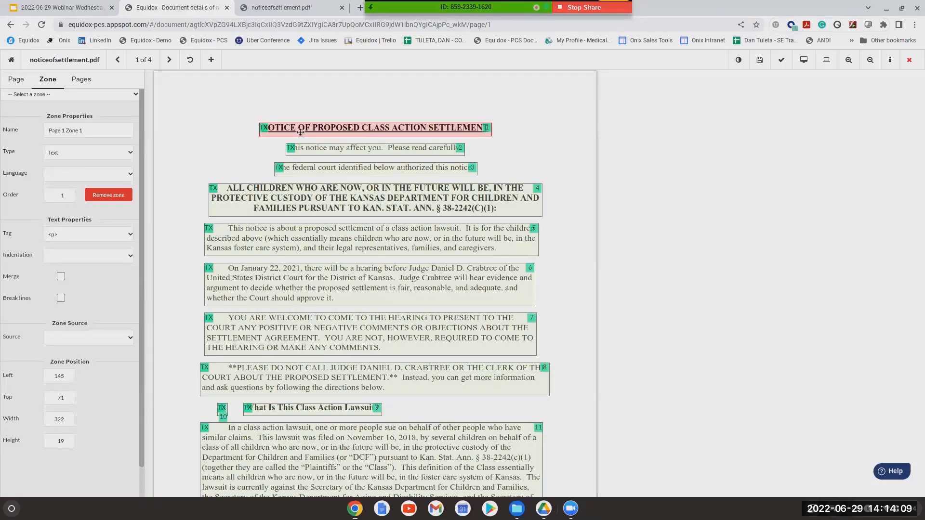
left_click(114, 154)
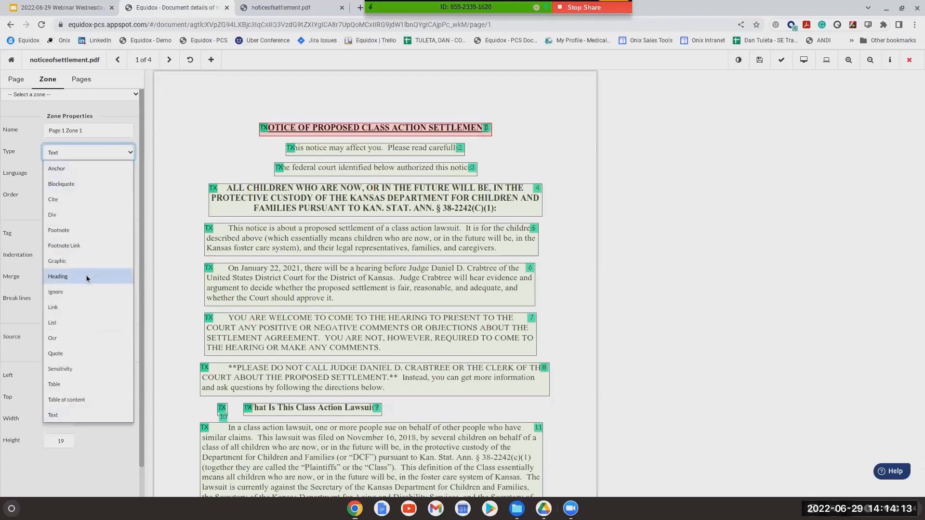
left_click(318, 127)
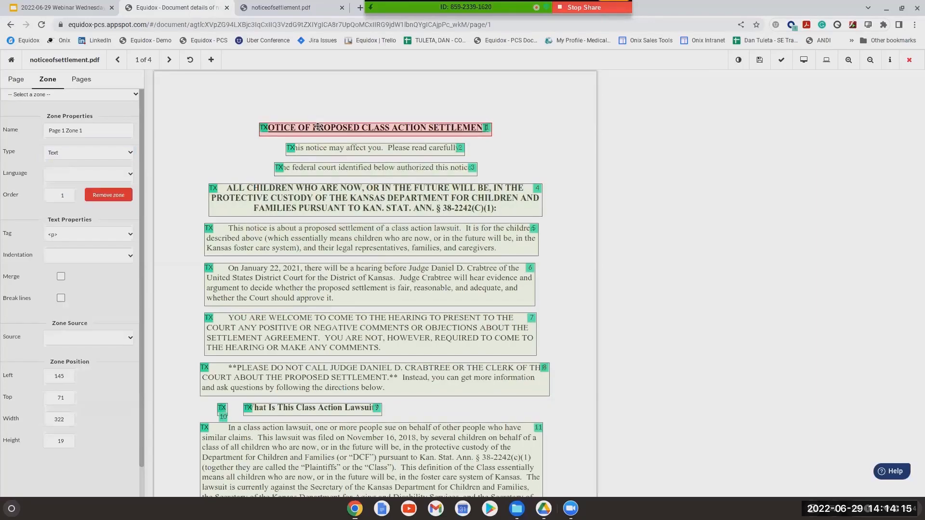
key("h")
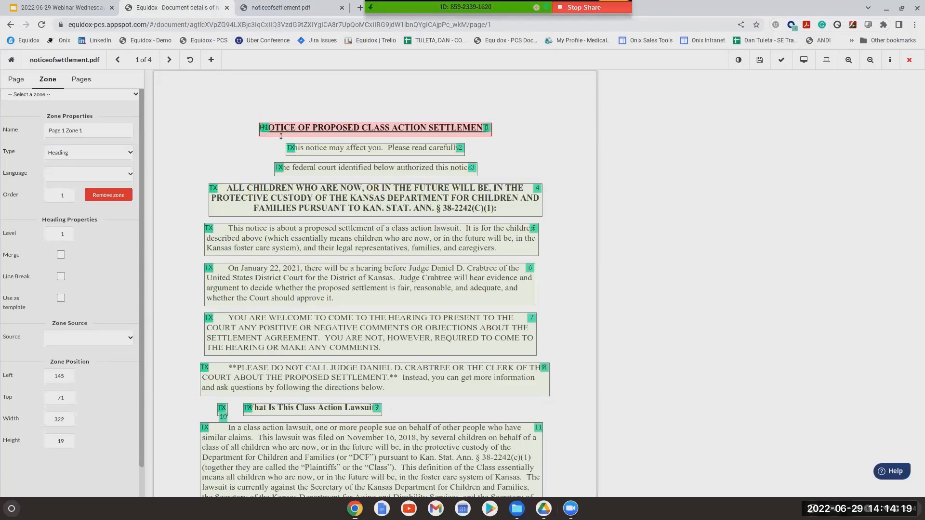
Preview page 1's HTML output, highlight the document title to check its heading formatting, and return to the zone editor.
left_click(797, 63)
triple_click(209, 61)
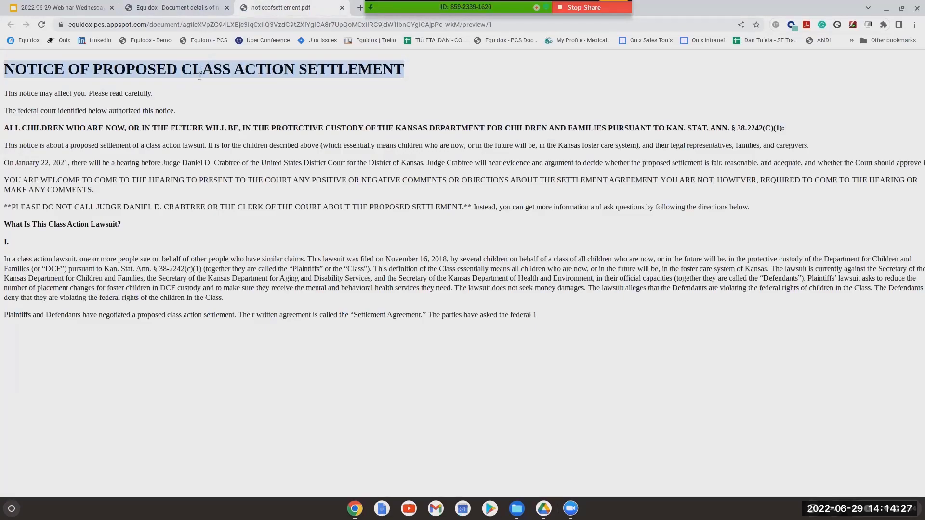
left_click(153, 12)
Replace the "What Is This Class Action Lawsuit?" zone with one spanning the numeral and text, and make it a level 2 heading.
scroll(246, 320, "down", 3)
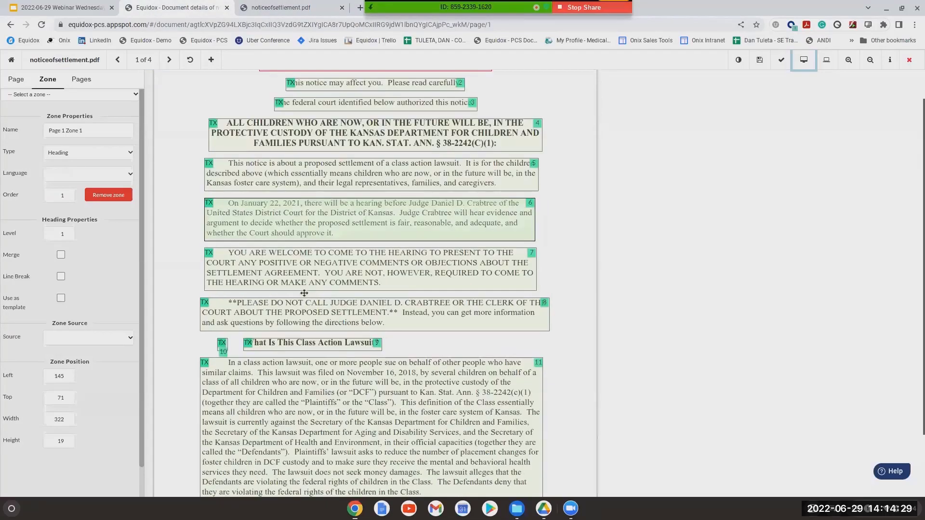
left_click(245, 320)
key("Delete")
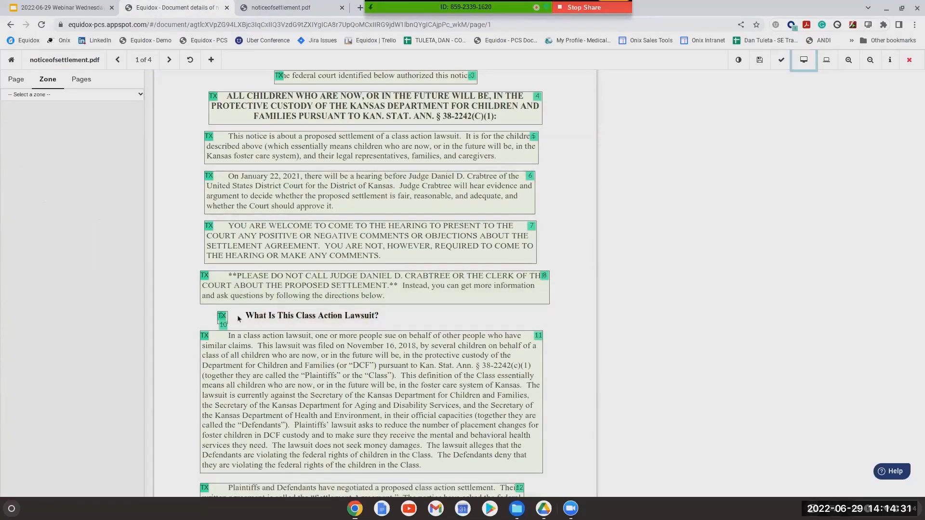
left_click_drag(228, 317, 391, 323)
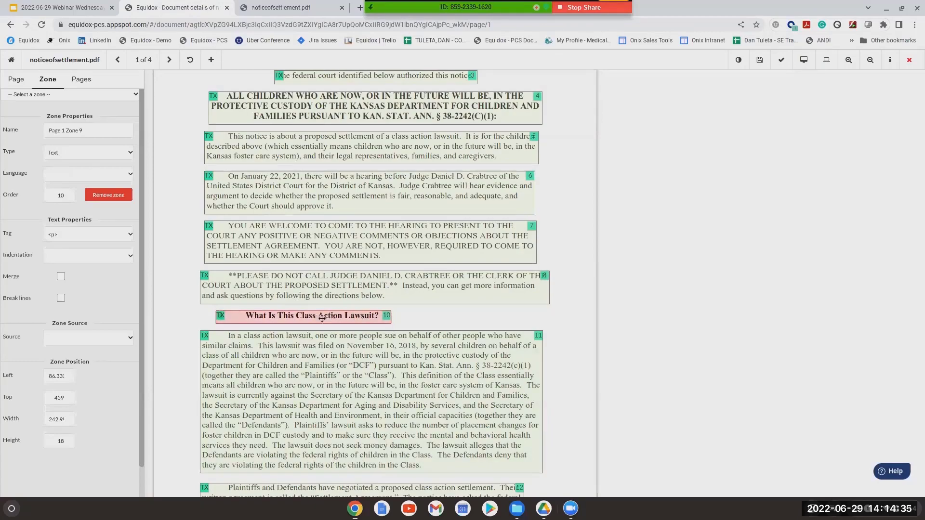
scroll(331, 315, "up", 2)
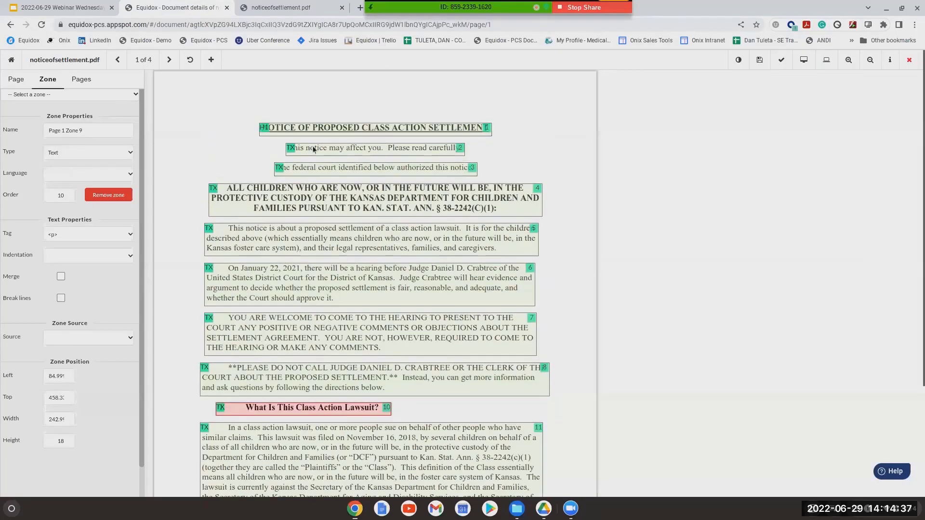
scroll(318, 289, "down", 1)
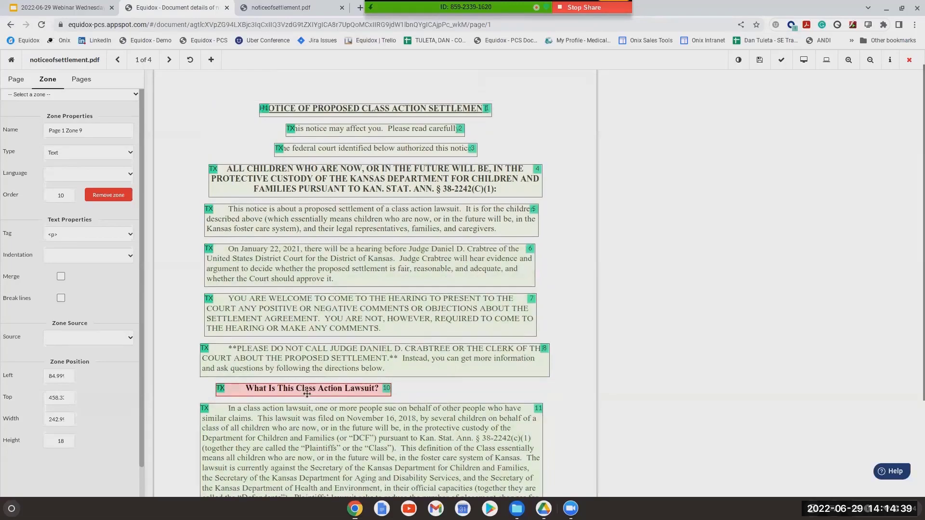
key("h")
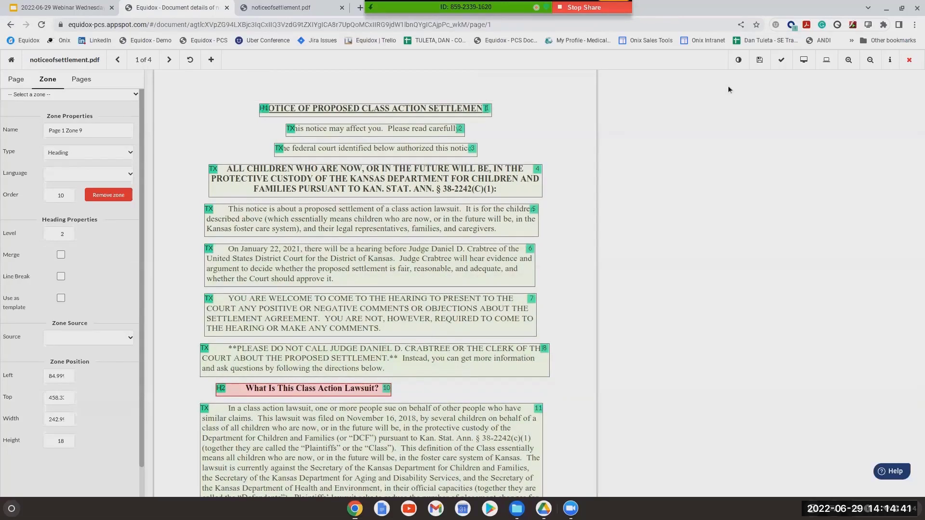
Preview page 1 again, highlight the "What Is This Class Action Lawsuit?" heading in the output, and return to the zone editor.
left_click(804, 59)
triple_click(94, 228)
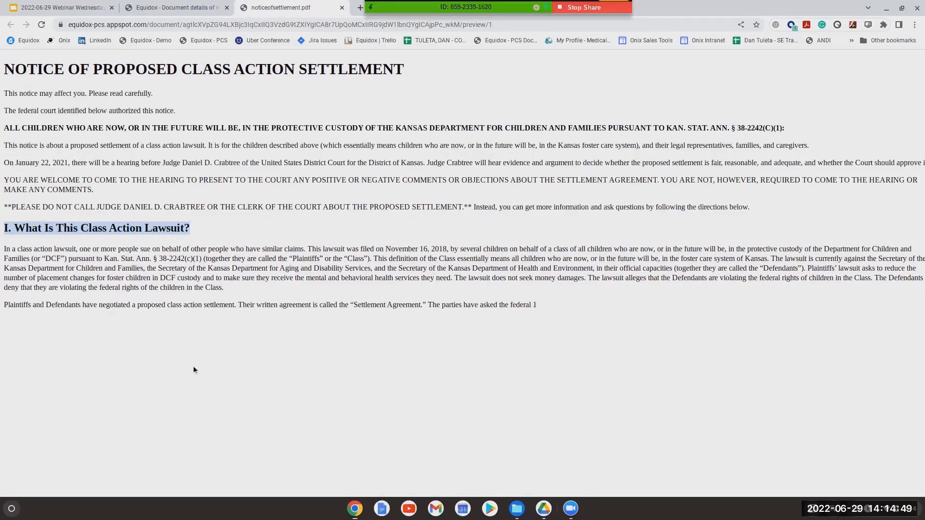
left_click(176, 11)
Save page 1, move on to page 2, and set its "What Does the Settlement Agreement Do?" heading to level 2.
left_click(803, 60)
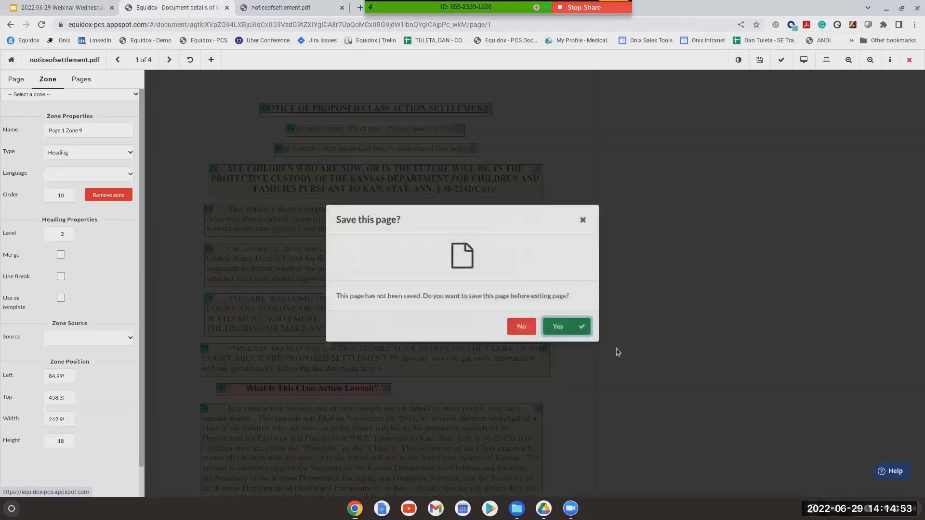
left_click(553, 330)
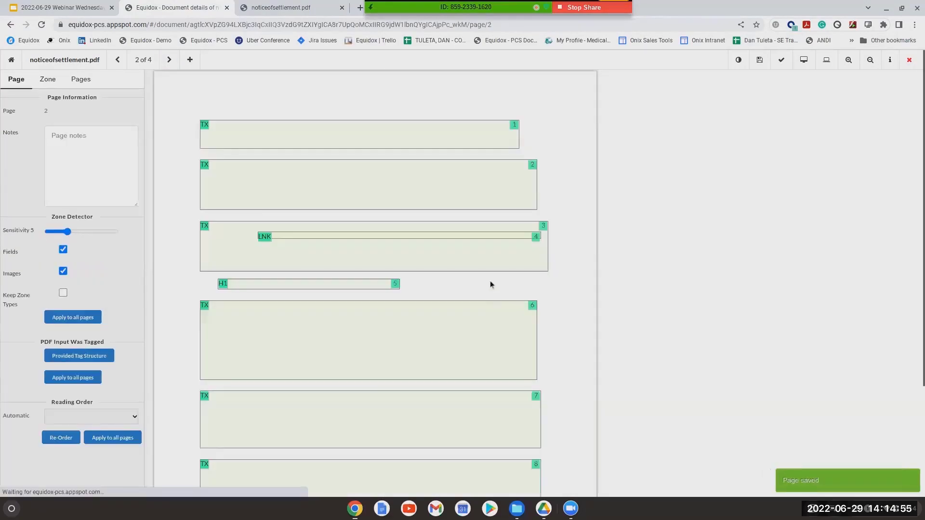
scroll(337, 217, "down", 1)
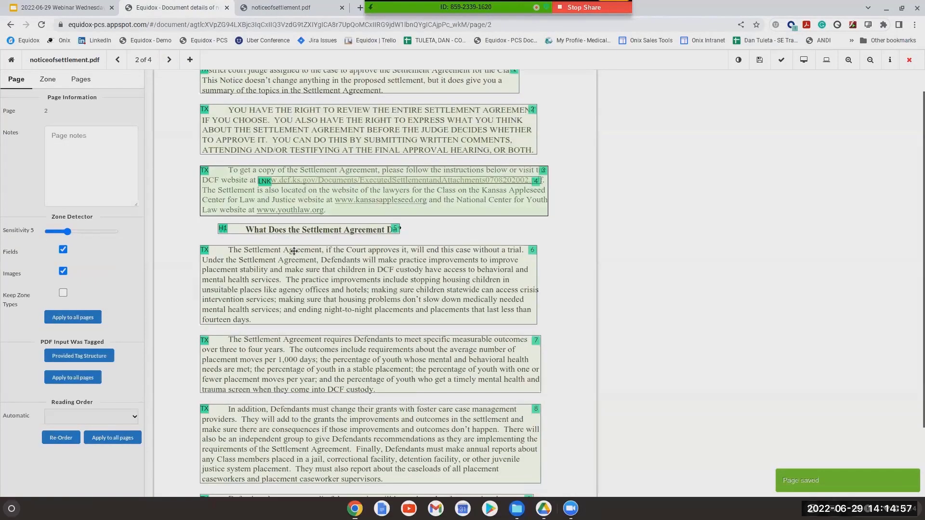
scroll(294, 251, "down", 1)
left_click(262, 210)
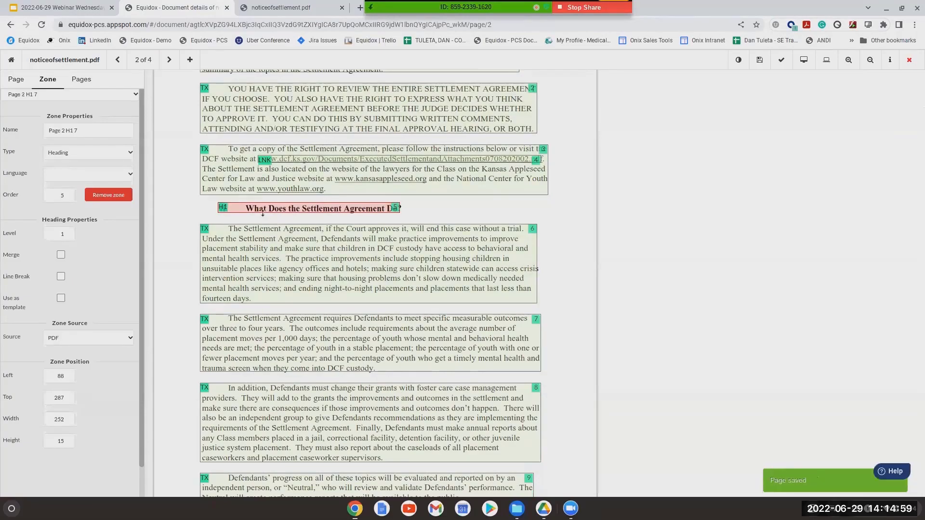
key("2")
scroll(306, 250, "down", 1)
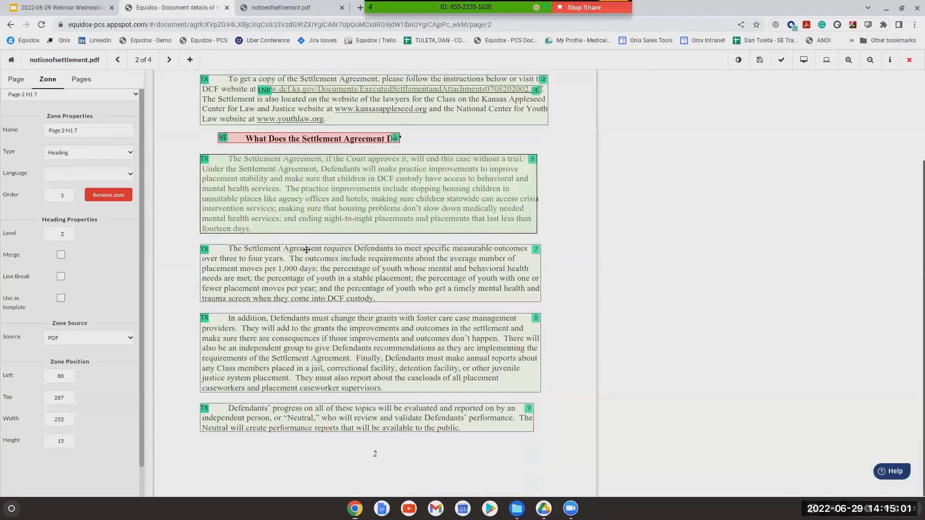
Inspect the URL stored for the DCF website link zone on page 2 and look over the page's remaining zones.
scroll(318, 247, "up", 3)
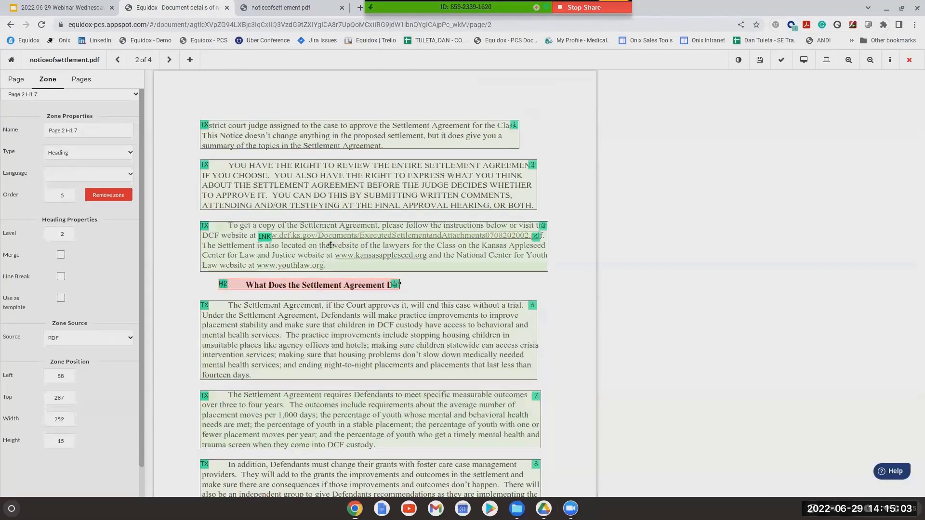
left_click(329, 240)
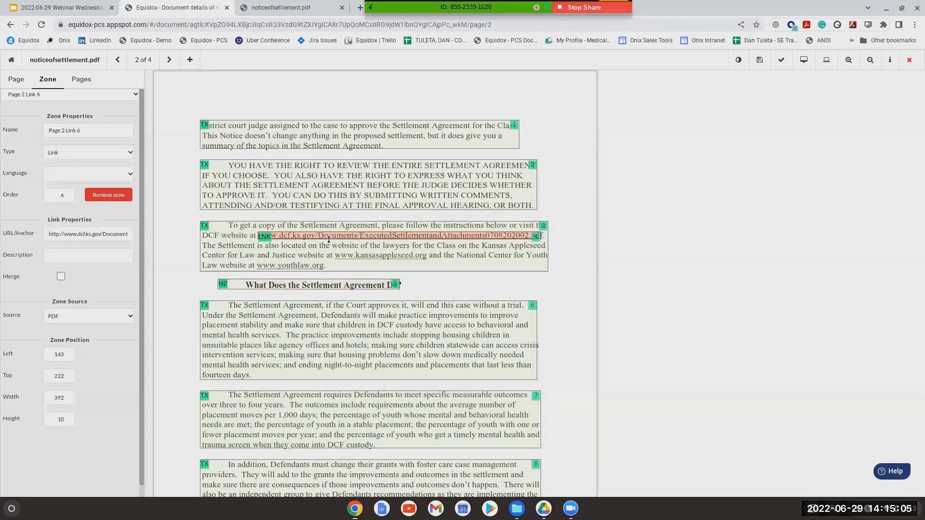
triple_click(124, 233)
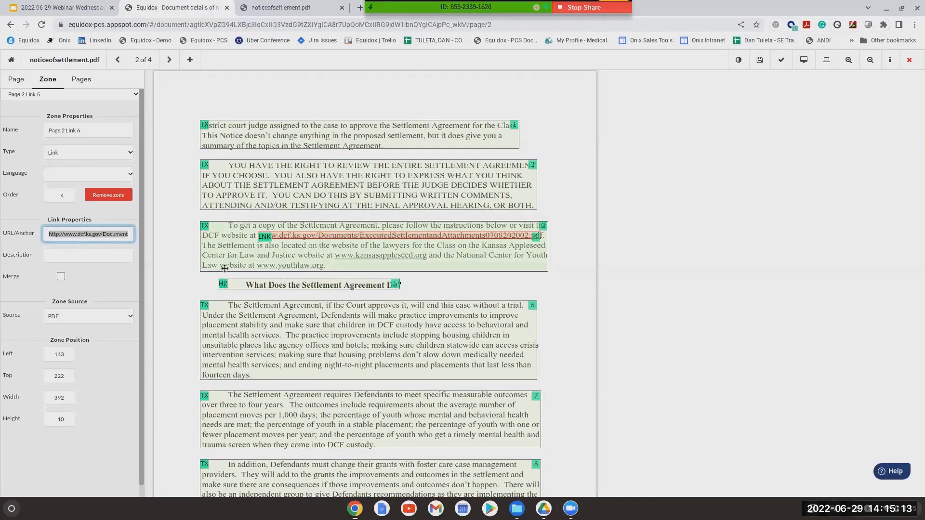
scroll(299, 386, "down", 3)
scroll(288, 371, "up", 3)
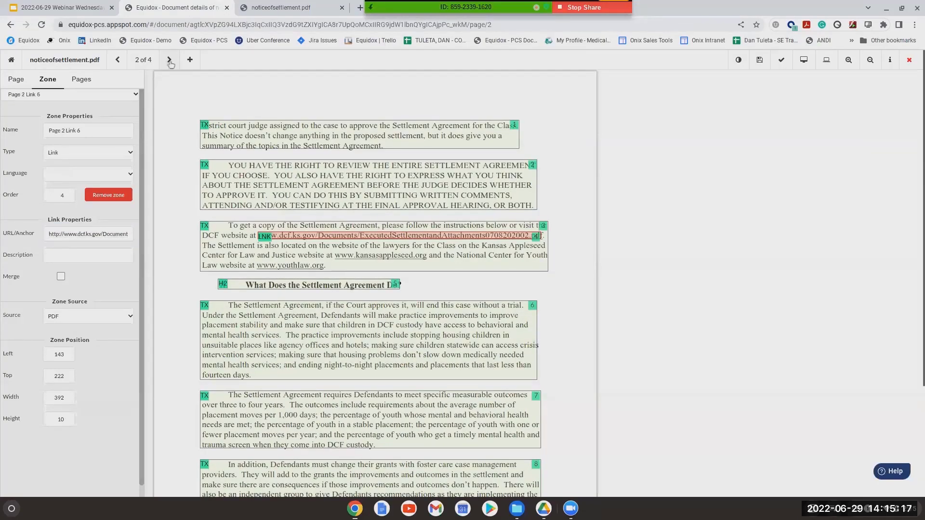
Save page 2 and raise page 3's Zone Detector sensitivity so each address block is grouped into one zone.
left_click(169, 59)
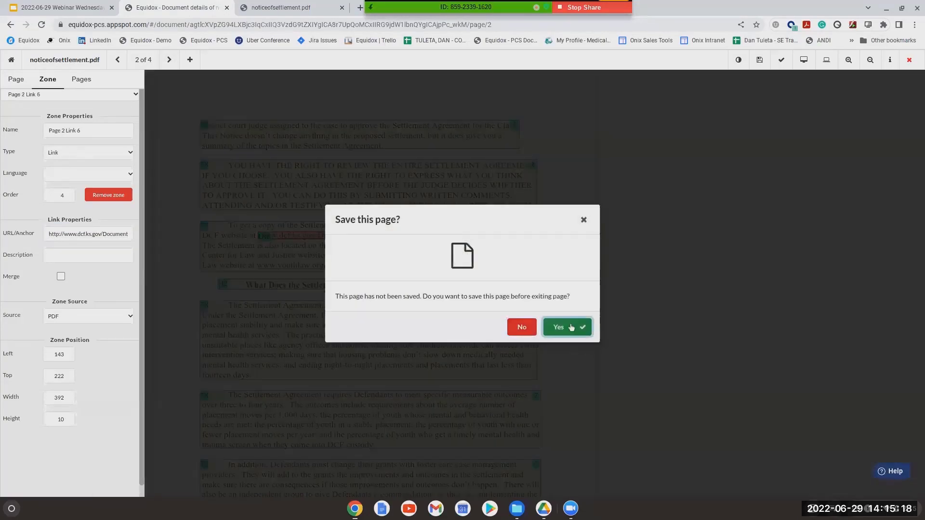
left_click(571, 328)
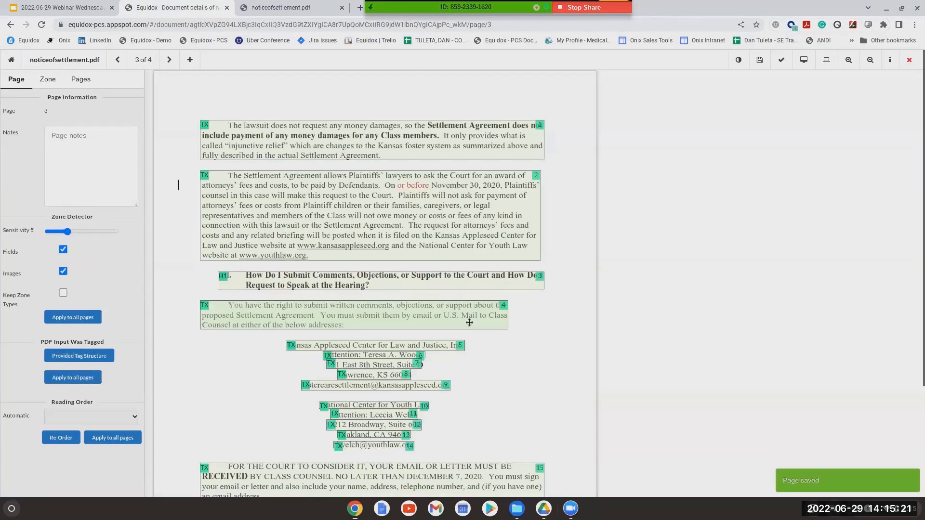
left_click(76, 232)
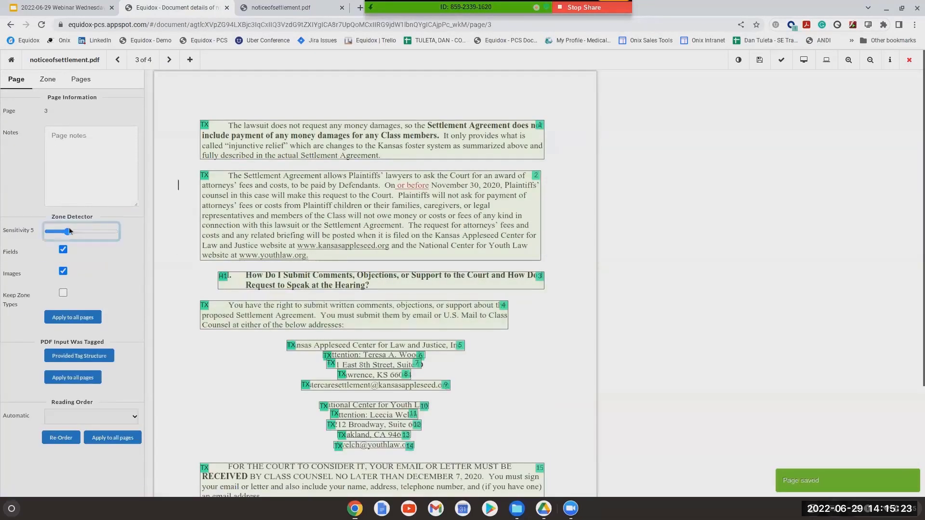
Make page 3's "How Do I Submit Comments" zone a level 2 heading and enable Break lines for both address block zones.
left_click(235, 288)
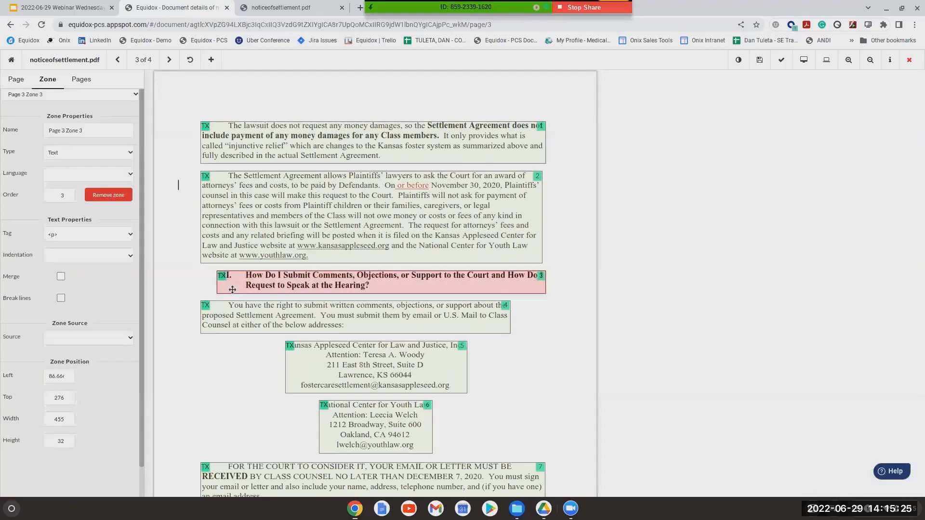
scroll(256, 273, "down", 3)
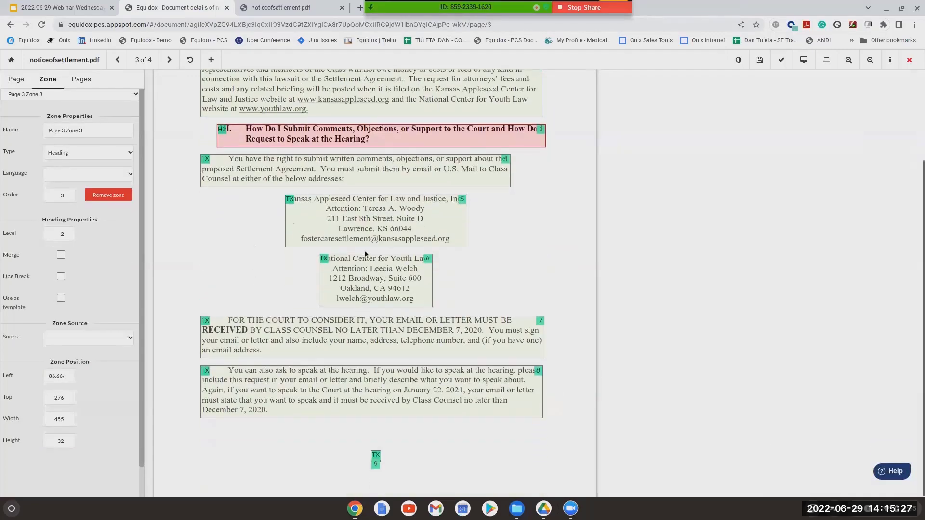
left_click(367, 230)
left_click(61, 298)
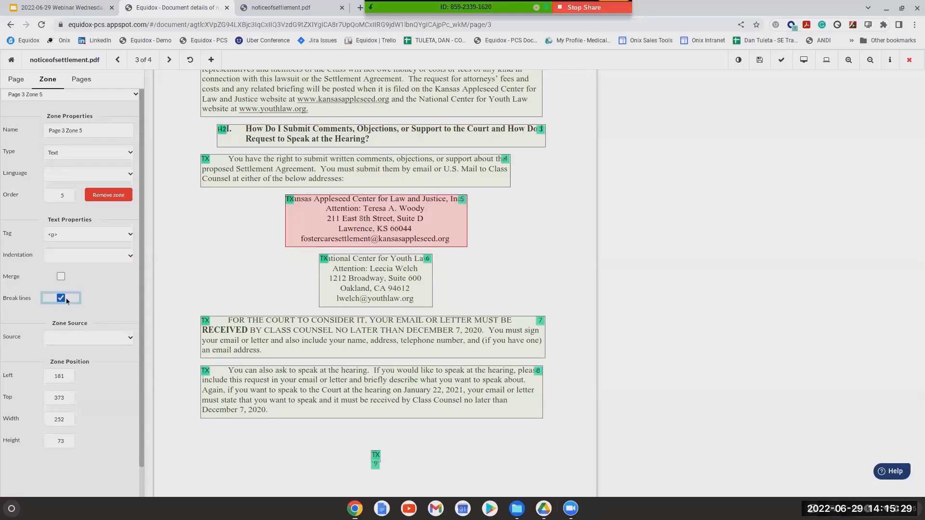
left_click(346, 290)
left_click(62, 298)
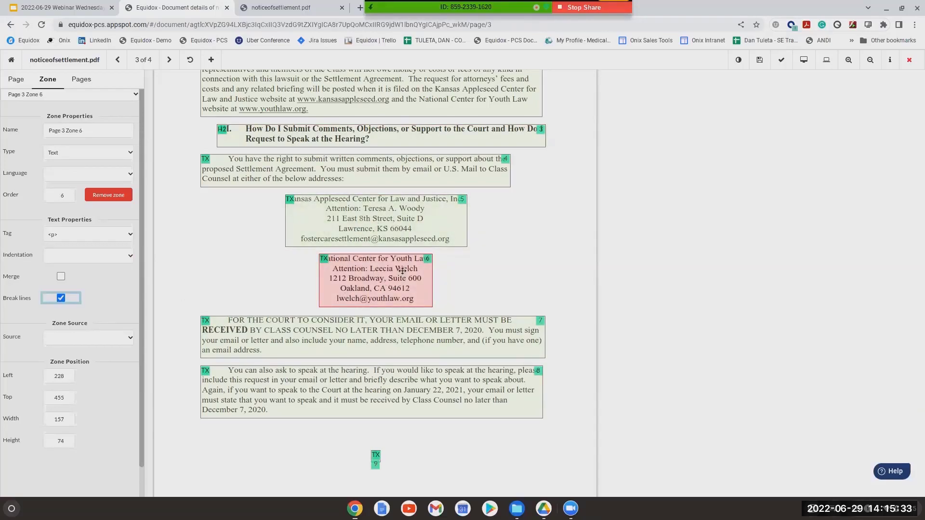
Preview page 3's HTML output, highlight the first address block to check its line breaks, and return to the zone editor.
left_click(804, 60)
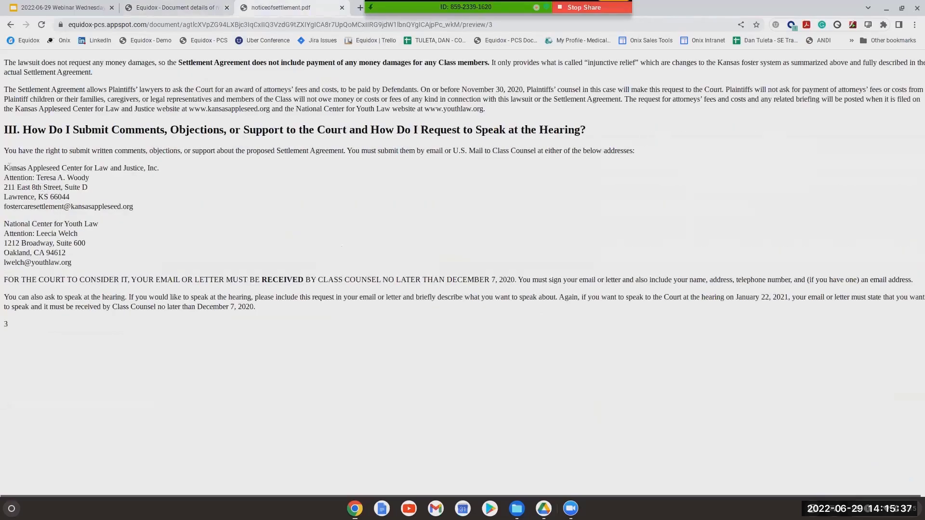
left_click_drag(134, 212, 6, 164)
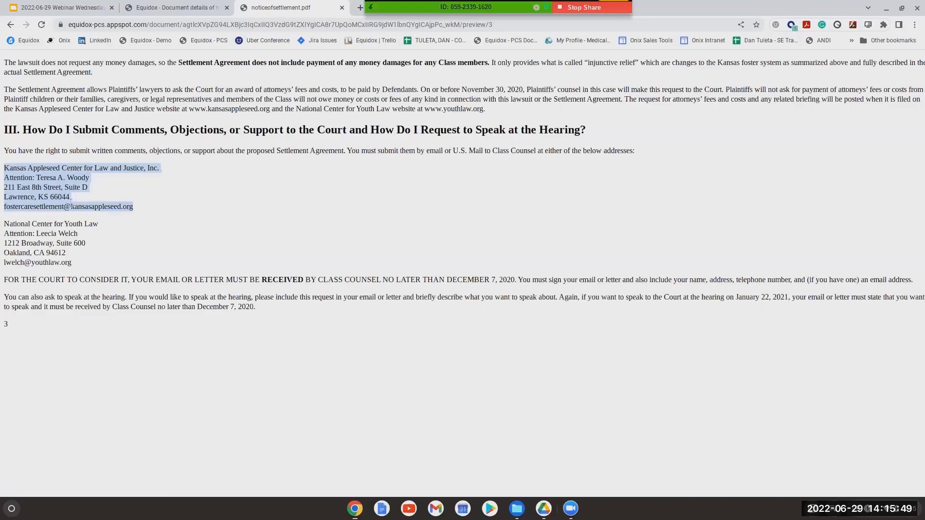
left_click(168, 8)
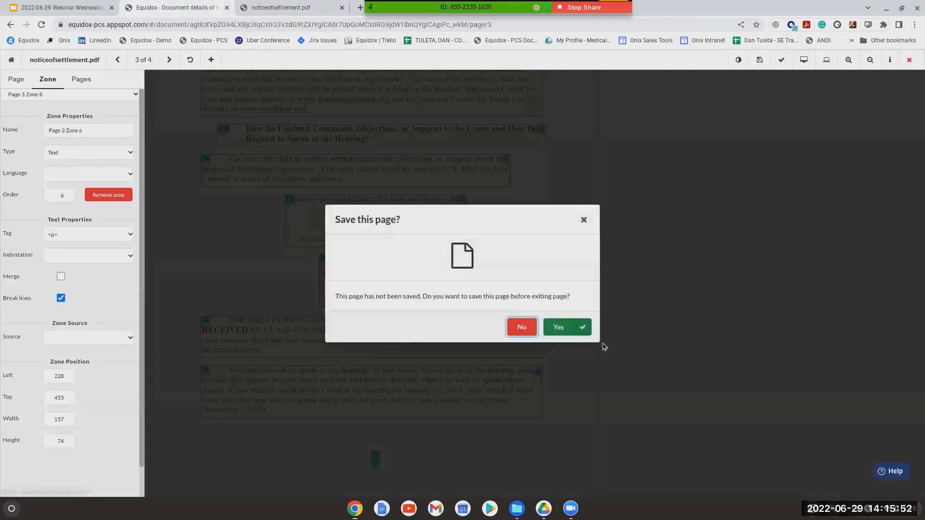
After saving page 3, set both section headings on page 4 to level 2 and save the page.
left_click(567, 328)
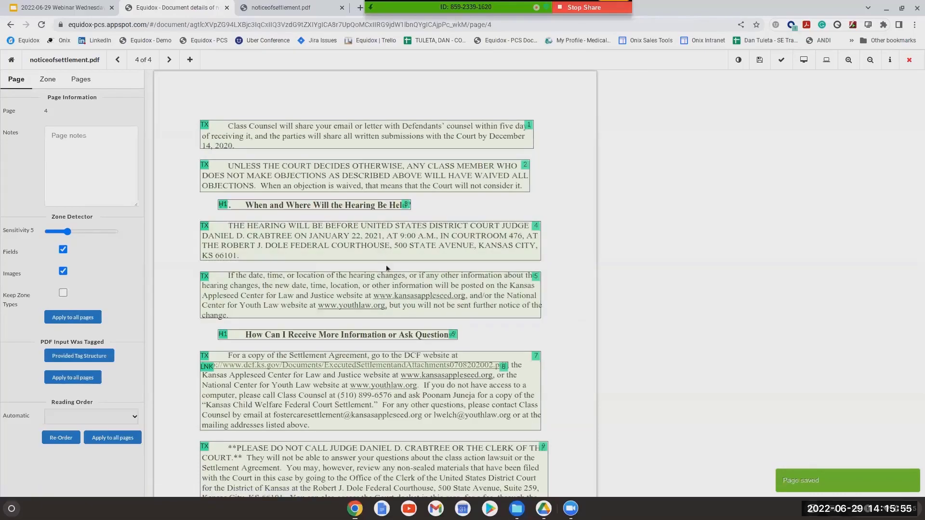
left_click(272, 202)
left_click(306, 337)
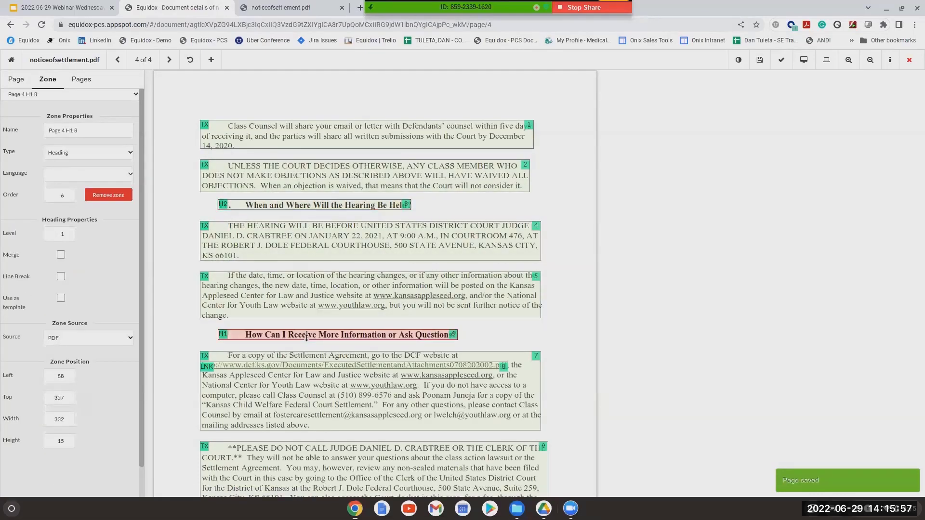
scroll(309, 337, "down", 3)
scroll(679, 149, "up", 3)
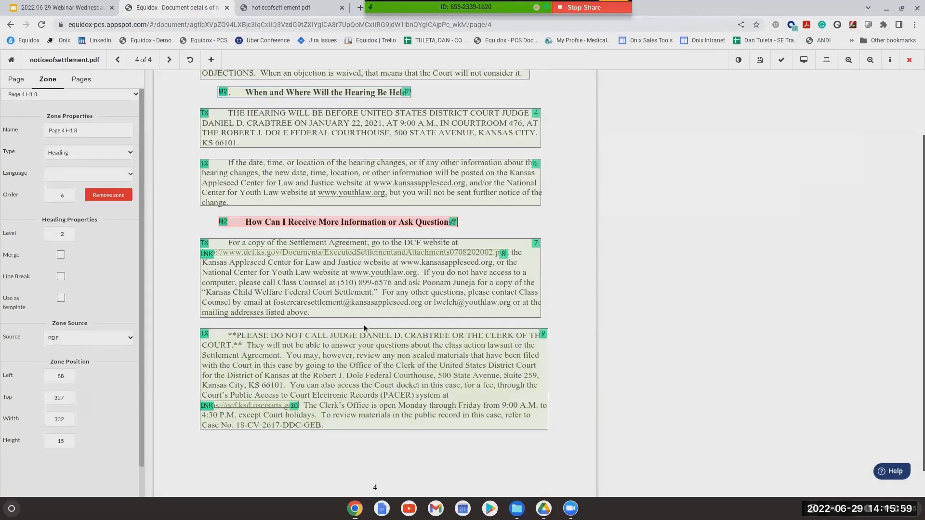
left_click(760, 60)
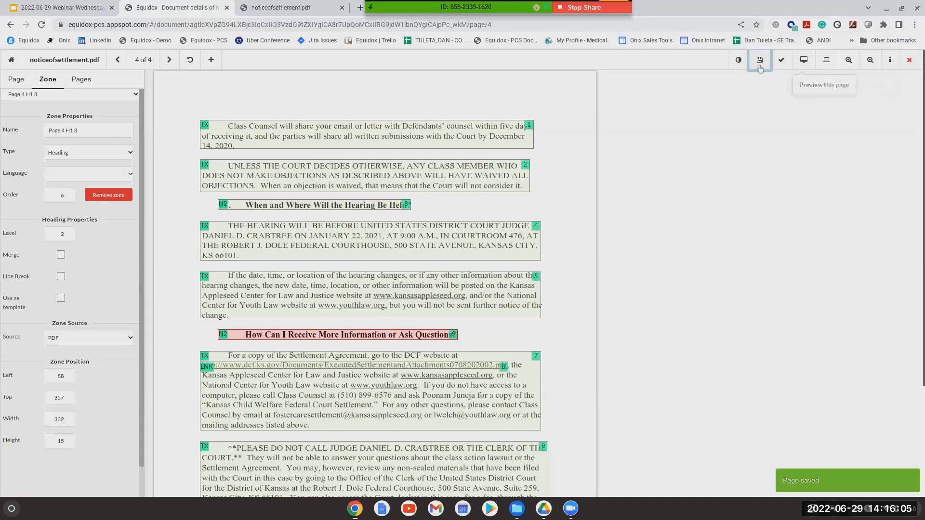
Close the page editor and generate an output PDF of all pages of noticeofsettlement.pdf.
left_click(909, 59)
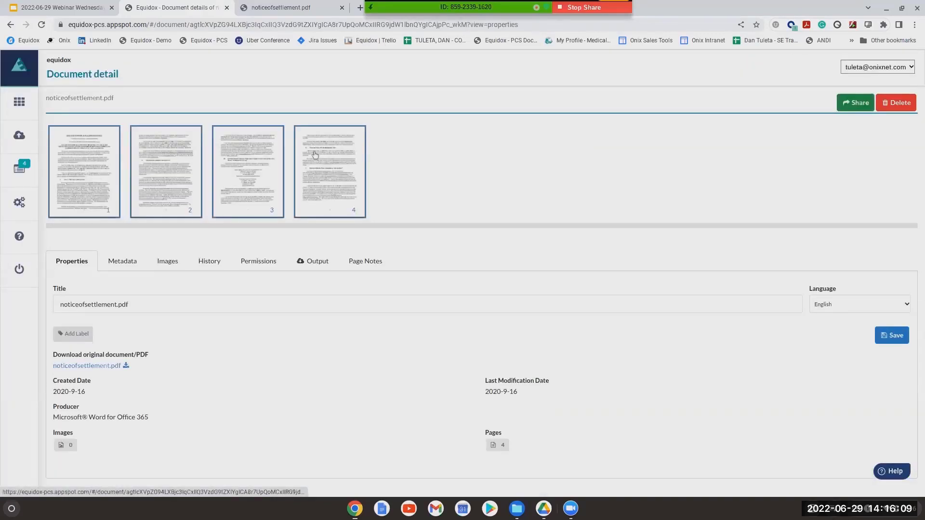
left_click(319, 265)
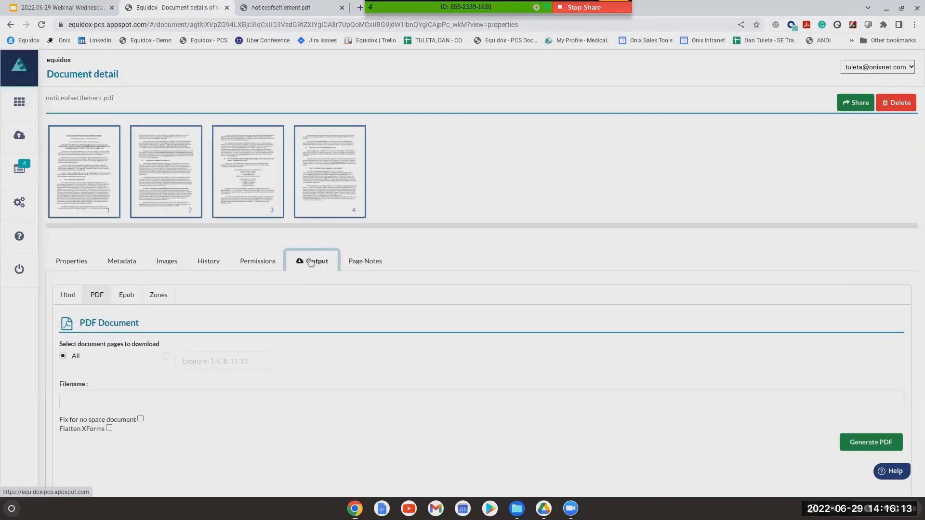
scroll(308, 264, "down", 1)
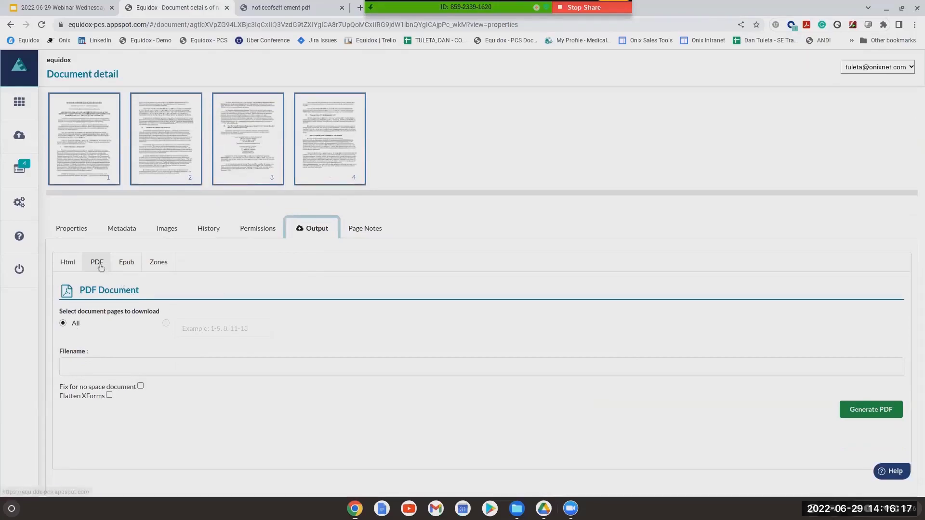
left_click(867, 413)
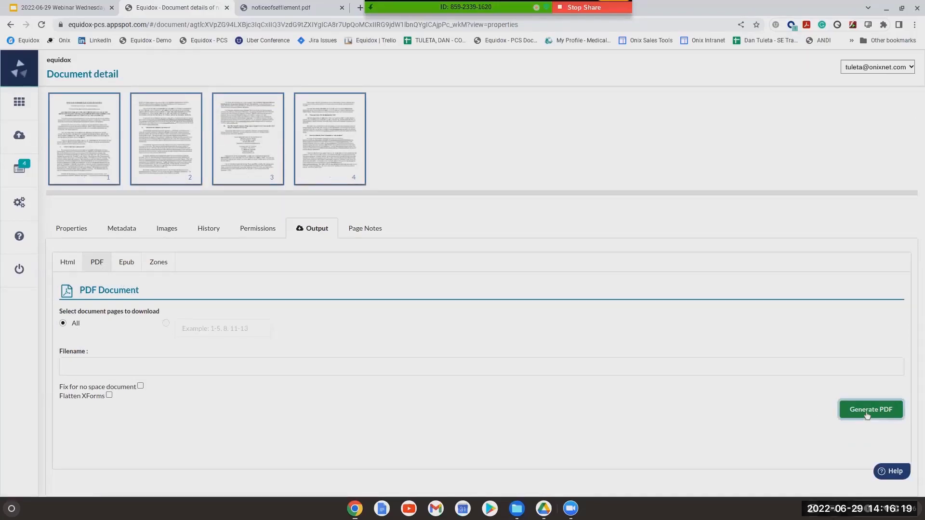
scroll(327, 241, "up", 1)
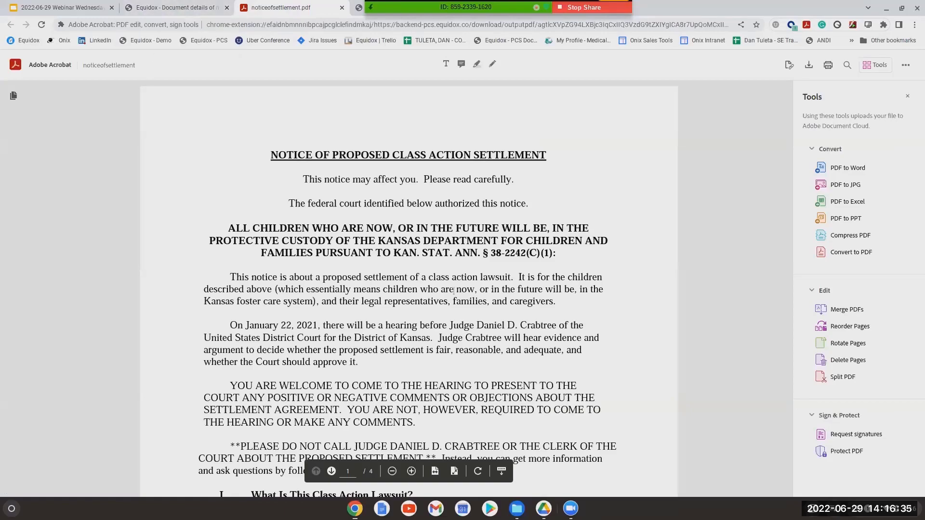
Review the generated noticeofsettlement PDF from the title through the address blocks to the last page, and close it.
scroll(419, 322, "down", 3)
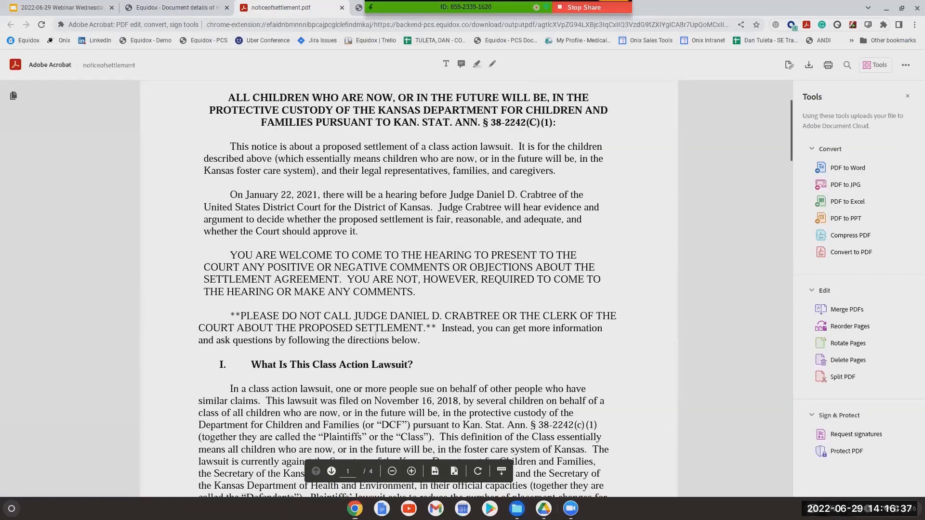
scroll(361, 252, "up", 3)
scroll(359, 267, "down", 4)
scroll(359, 266, "down", 20)
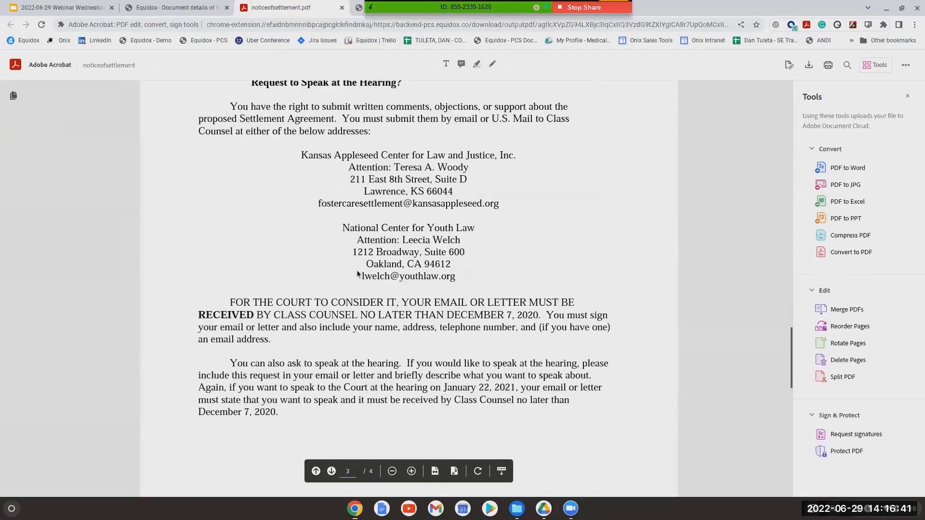
scroll(359, 277, "down", 6)
scroll(361, 286, "up", 4)
scroll(361, 285, "up", 20)
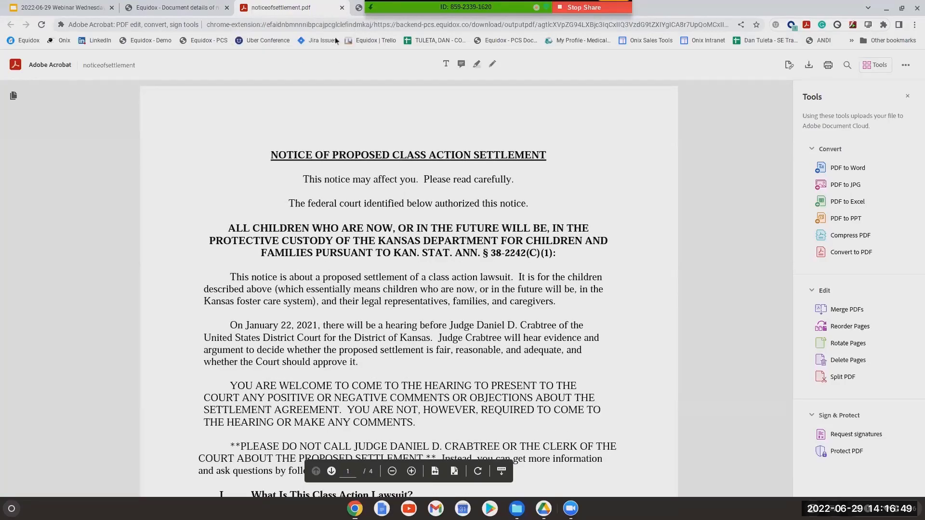
left_click(341, 8)
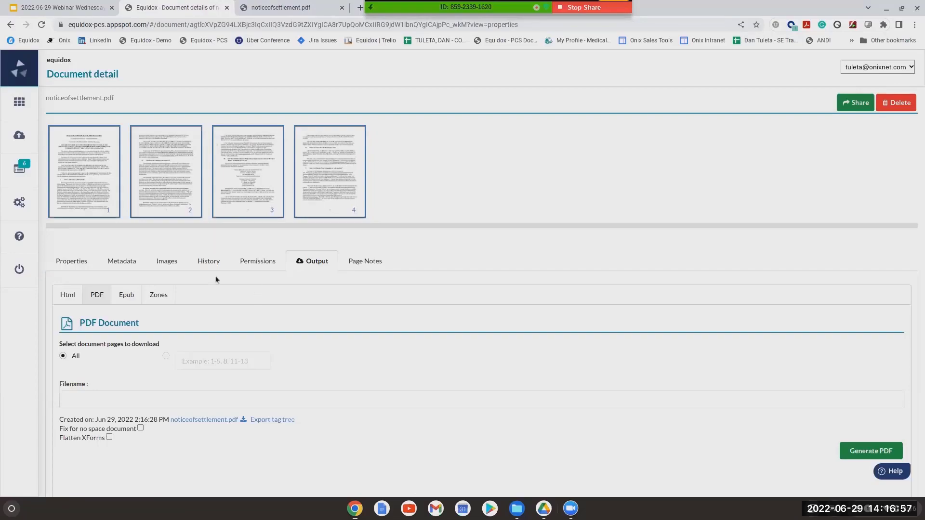
From the documents list, open finalnarrowcostanalysis.pdf and bring up Table 5 on page 6 in the zone editor.
left_click(25, 105)
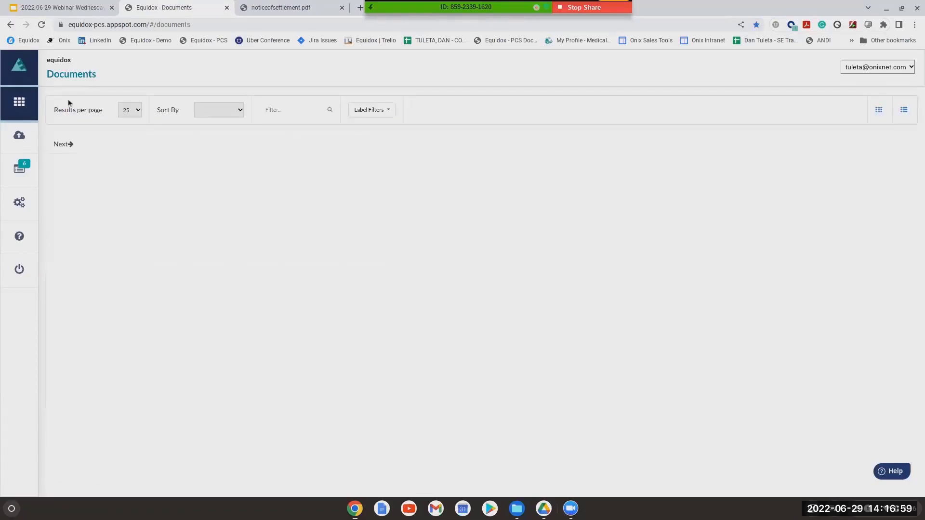
scroll(322, 280, "down", 1)
scroll(323, 280, "down", 10)
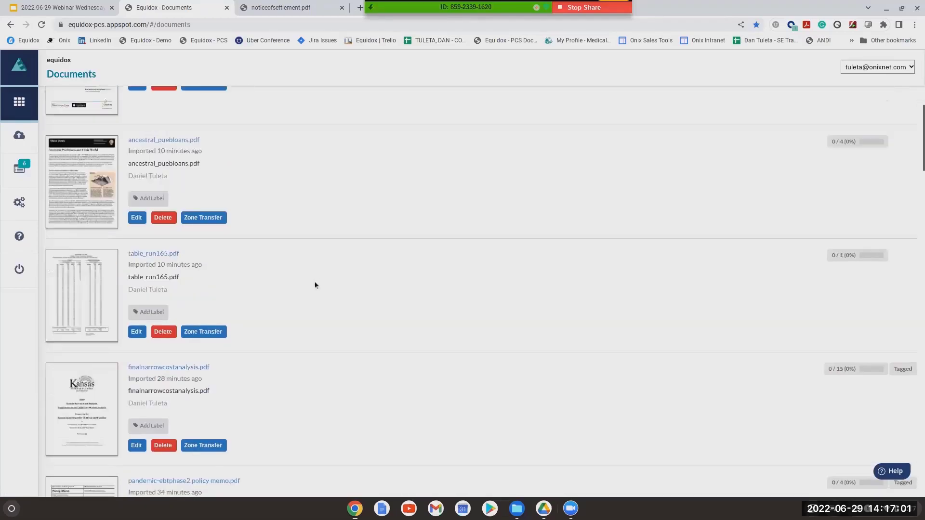
scroll(309, 292, "down", 2)
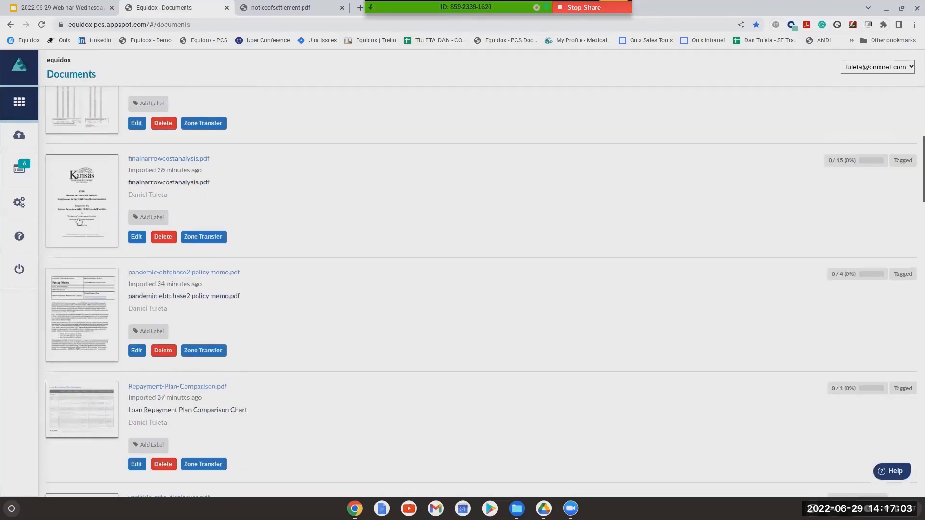
left_click(103, 197)
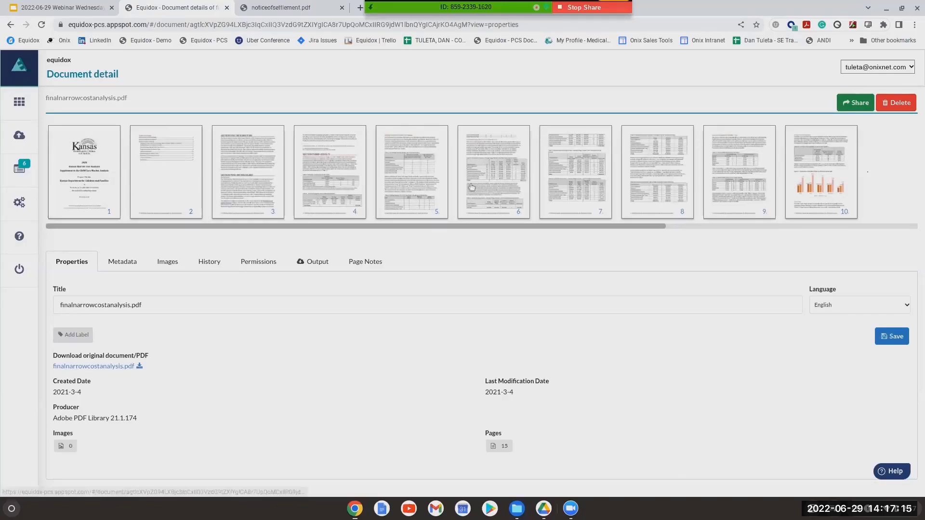
left_click(509, 172)
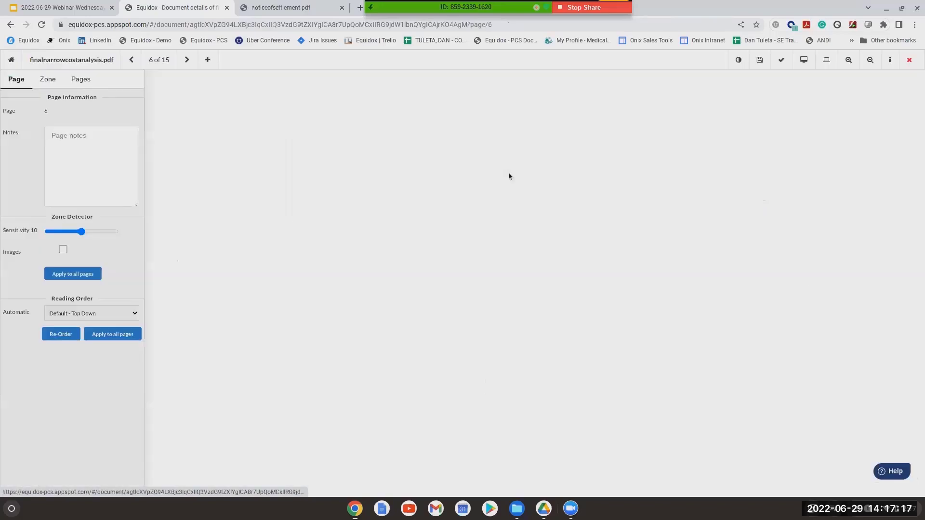
scroll(462, 250, "down", 2)
scroll(472, 279, "down", 1)
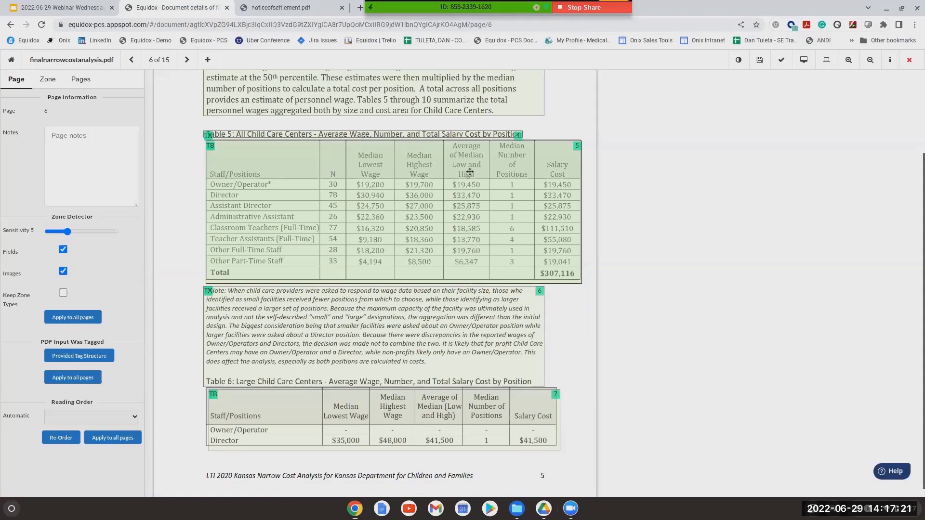
scroll(444, 223, "down", 1)
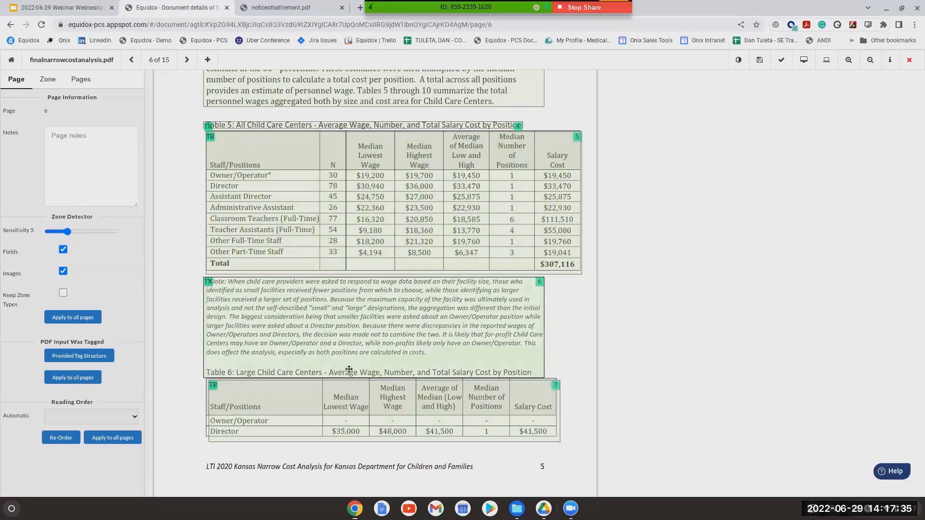
Set page 6's Zone Detector sensitivity to 4 so the table cells are detected as separate text zones.
left_click(71, 233)
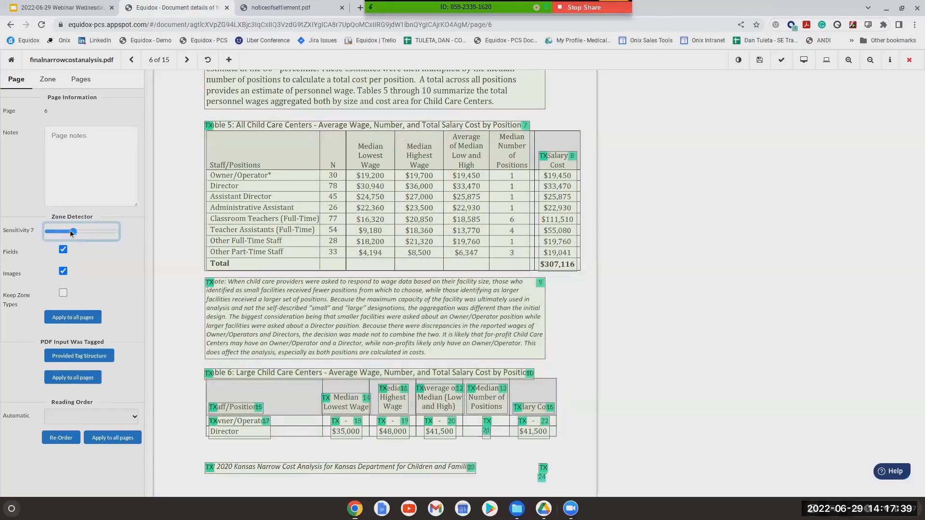
key("Left")
key("Left")
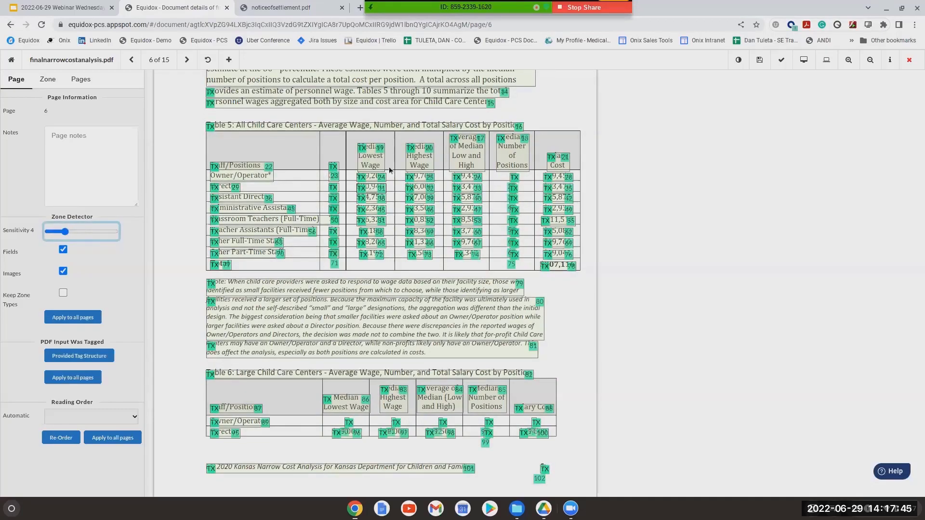
Preview page 6's HTML output, highlight the Table 5 values to check their reading order, and return to the zone editor.
left_click(803, 60)
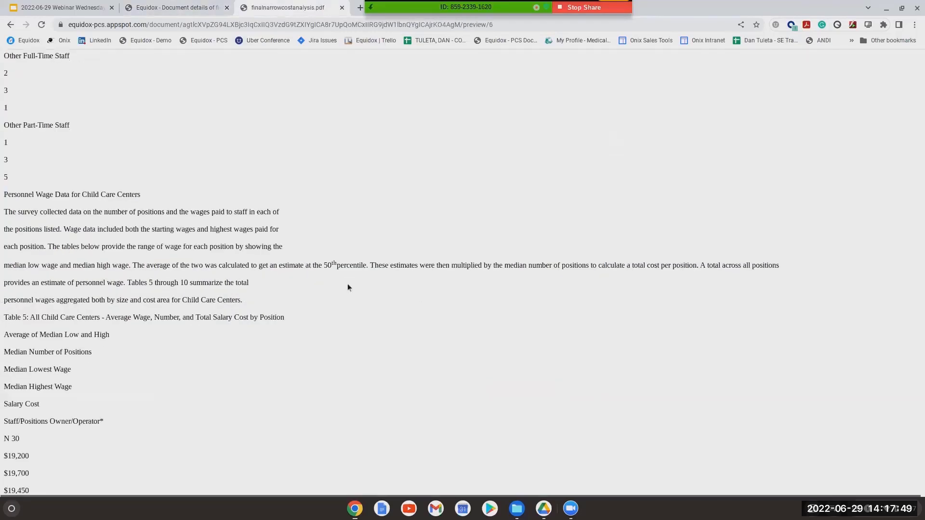
scroll(300, 270, "down", 6)
left_click_drag(11, 137, 98, 453)
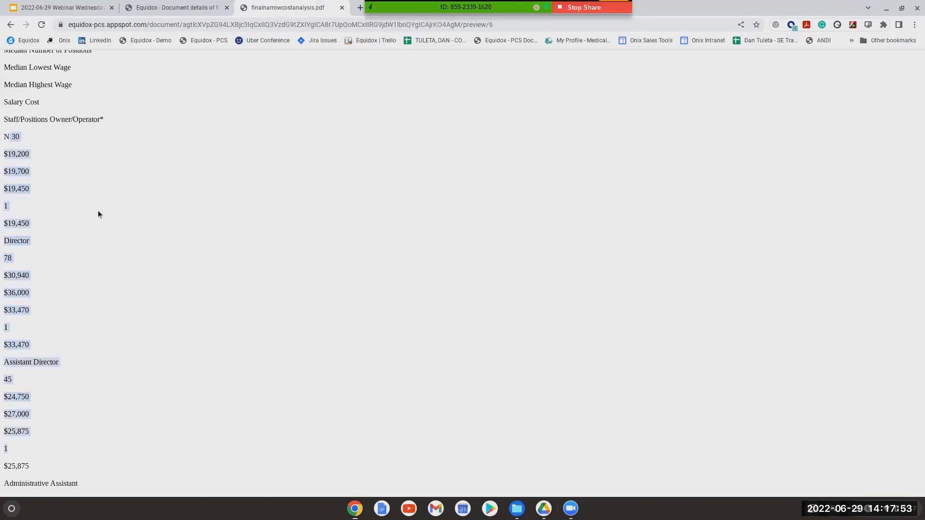
left_click(143, 12)
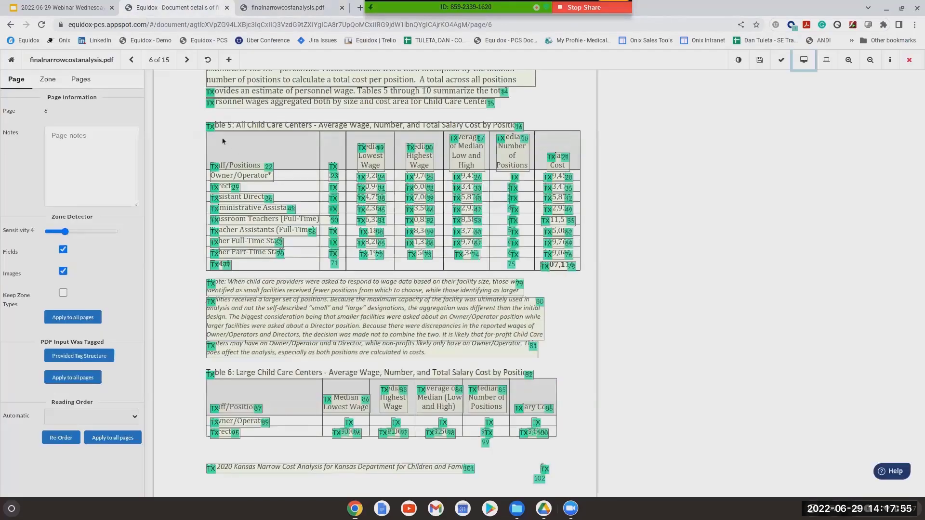
Draw a zone about 518 by 193 around all of Table 5 below its title and set its type to Table.
left_click(219, 124)
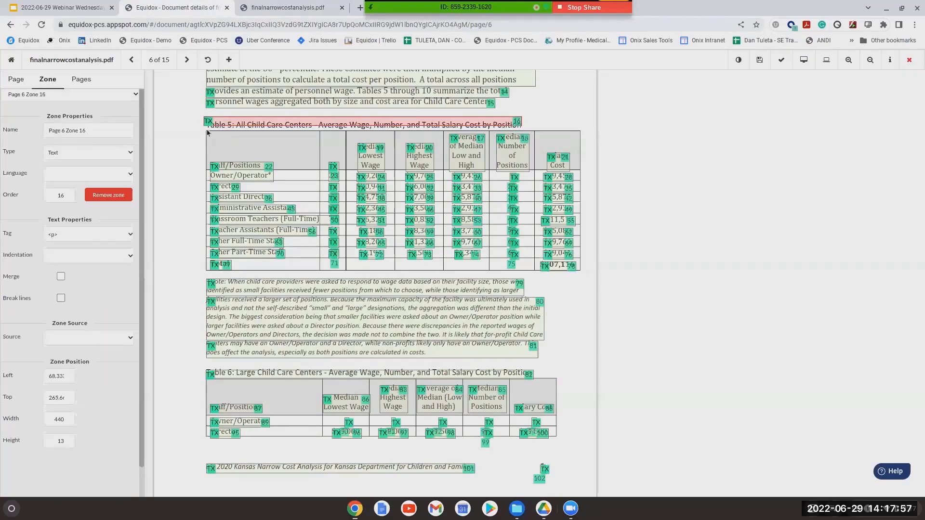
left_click_drag(206, 131, 580, 270)
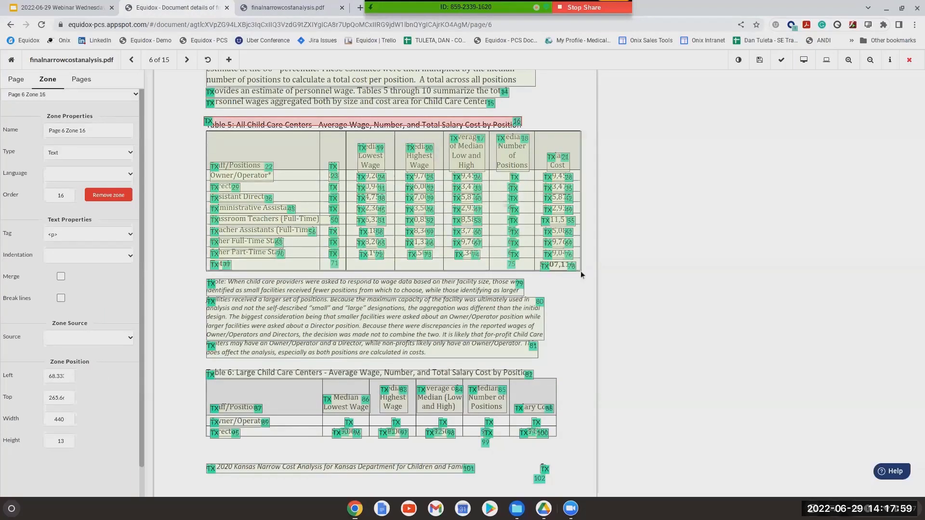
left_click(491, 269)
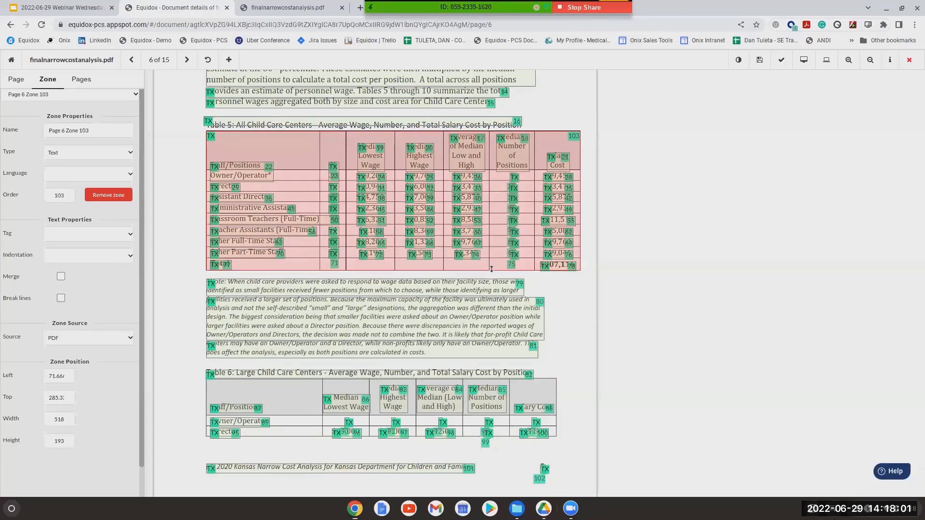
left_click(88, 164)
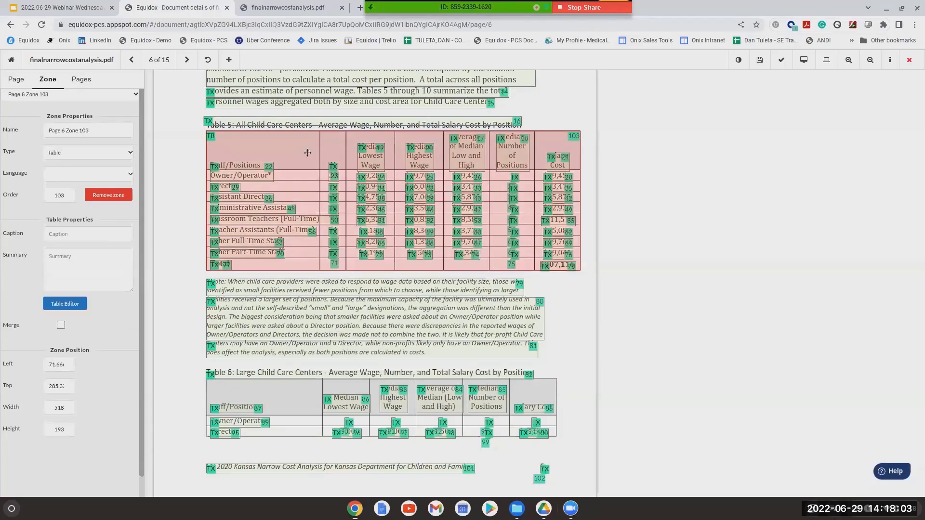
left_click(91, 157)
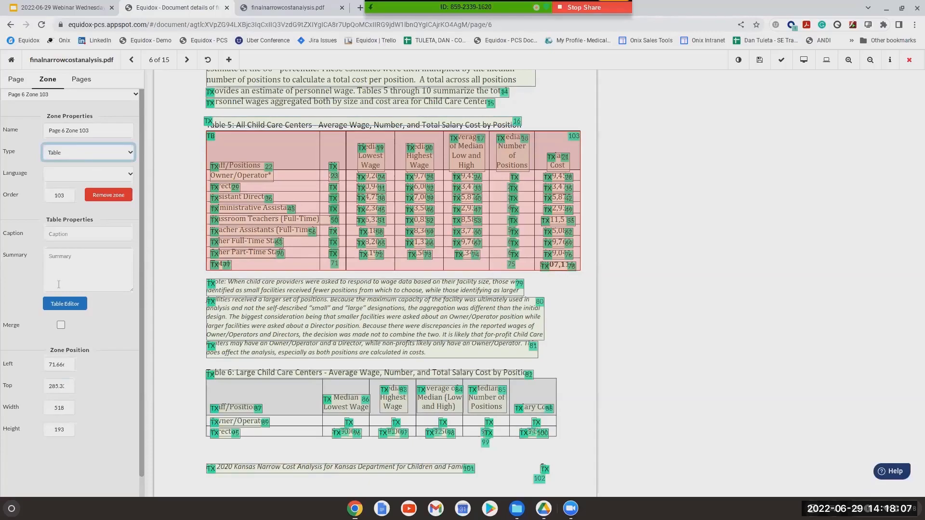
Open the Table 5 zone in the Table Editor and set the Table Detector to Columns 3 and Rows 2.
left_click(66, 308)
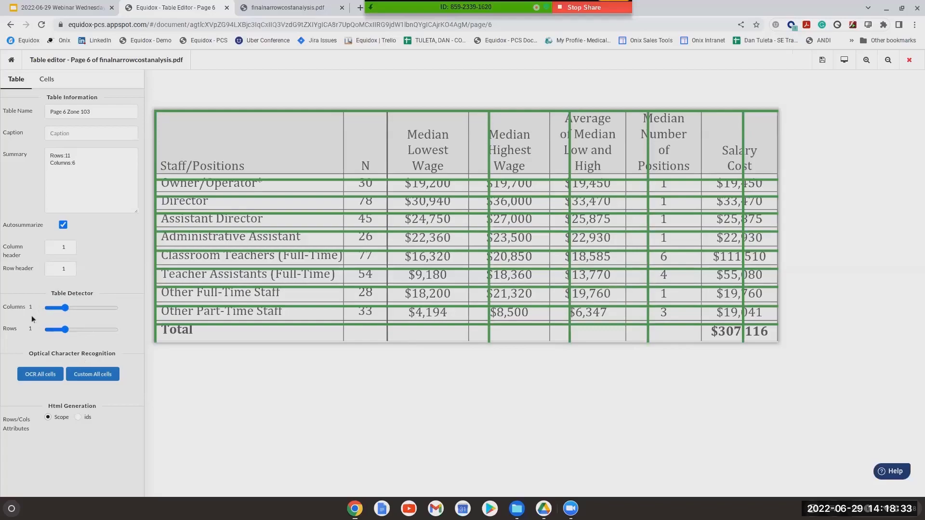
left_click(70, 311)
mouse_move(70, 311)
left_mouse_down()
mouse_move(87, 329)
mouse_move(76, 331)
mouse_move(87, 311)
mouse_move(100, 320)
mouse_move(85, 318)
left_mouse_up()
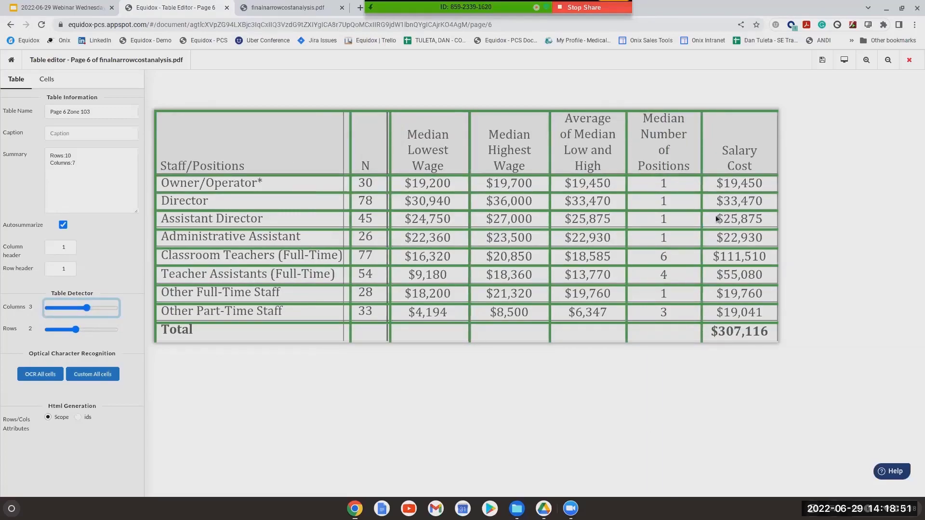
Recheck the earlier page preview, preview the edited table's HTML output, and highlight the whole table for comparison.
left_click(287, 7)
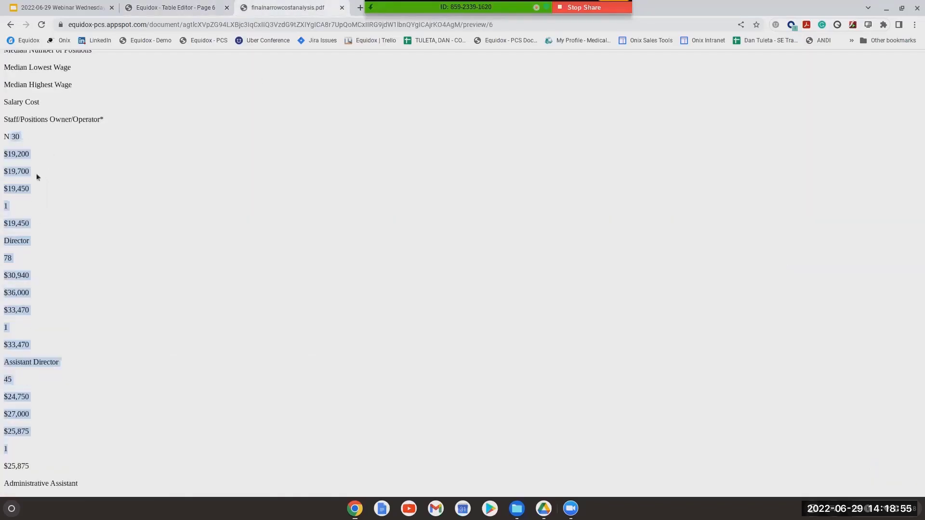
left_click(170, 6)
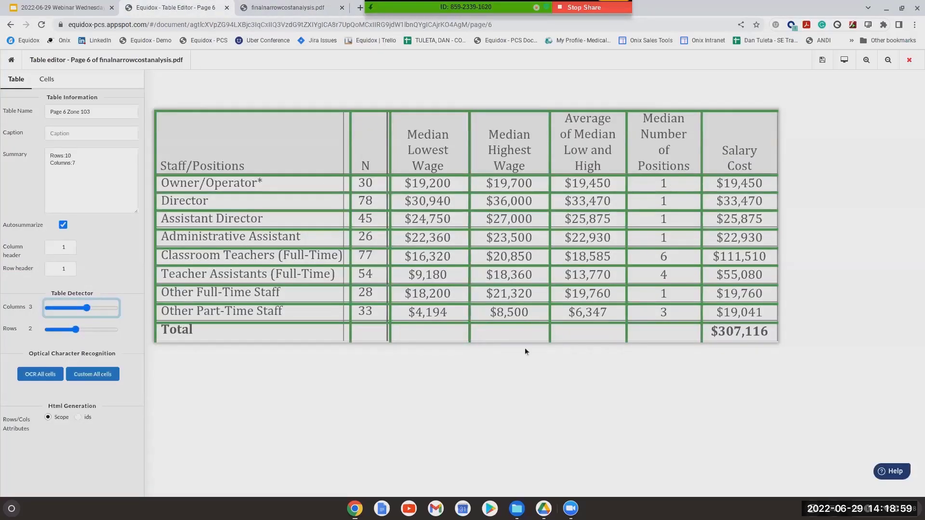
left_click(844, 61)
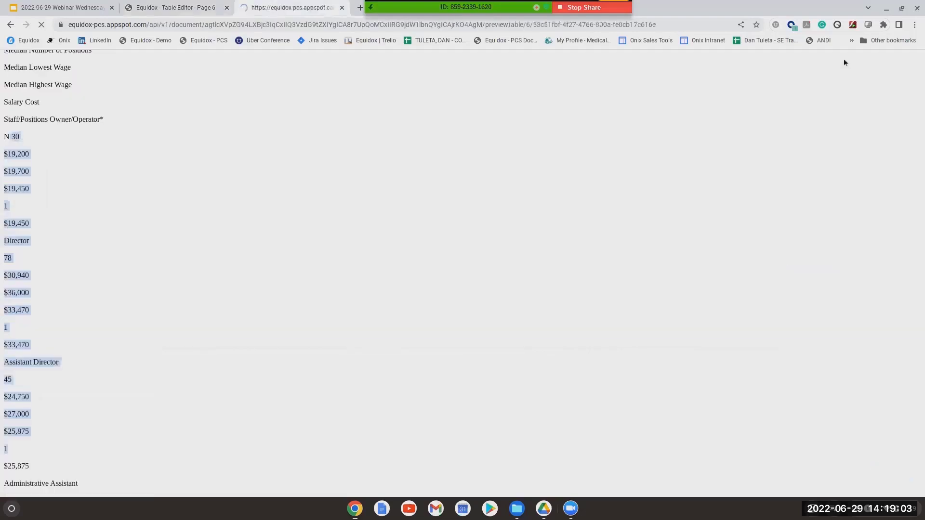
left_click_drag(35, 53, 525, 181)
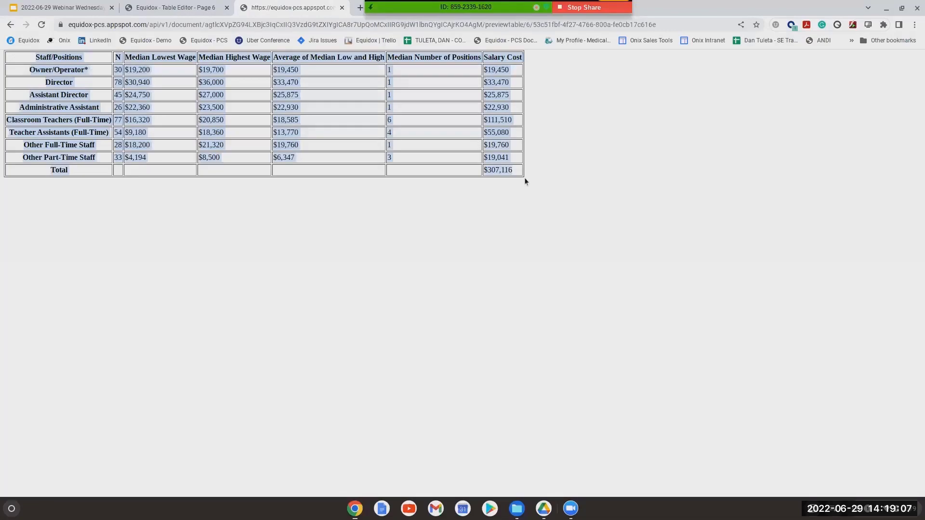
Highlight the Administrative Assistant's median lowest wage in the table preview and compare the preview with the Table Editor grid.
left_click(235, 125)
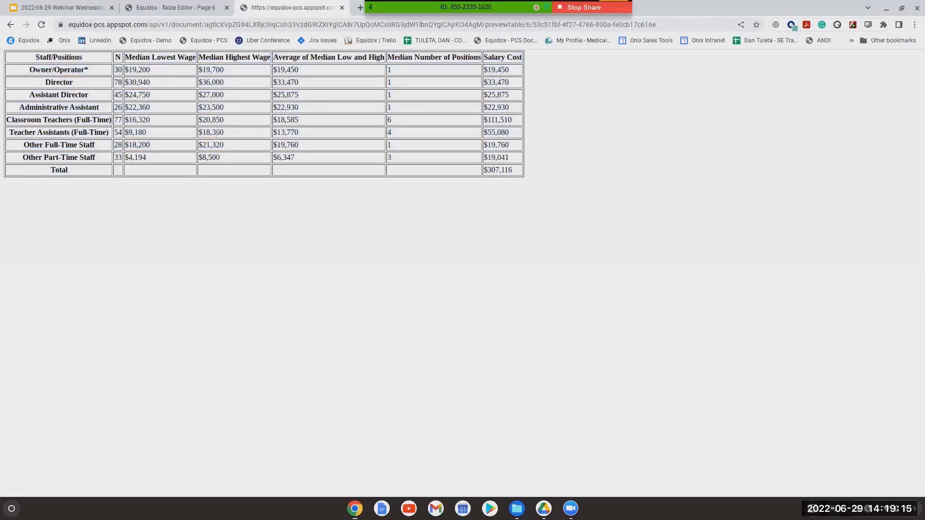
double_click(140, 107)
left_click(203, 10)
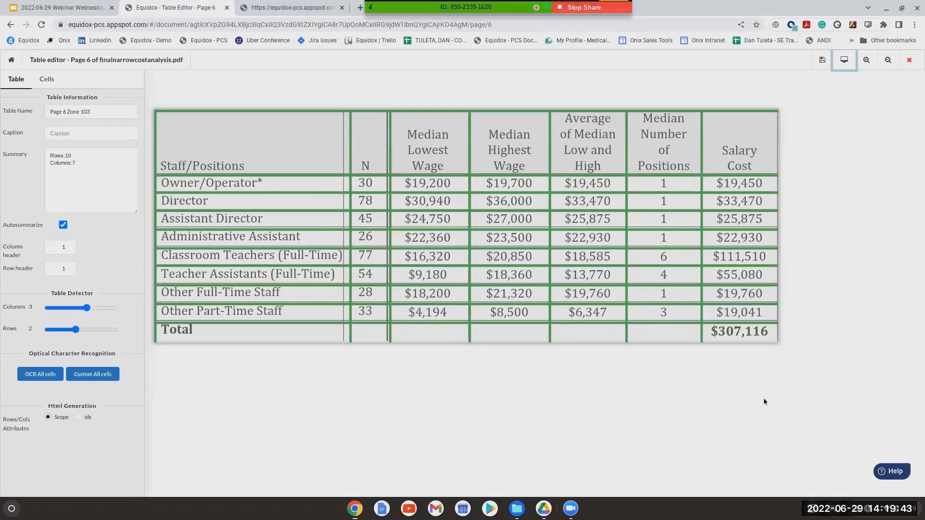
left_click(302, 10)
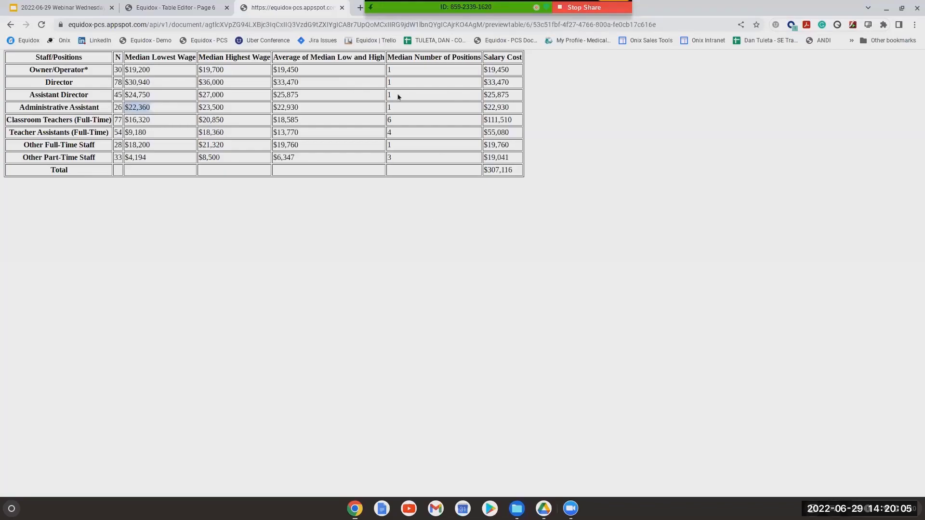
Save the edited Table 5 and the page 6 layout of finalnarrowcostanalysis.pdf, closing both editors.
left_click(198, 14)
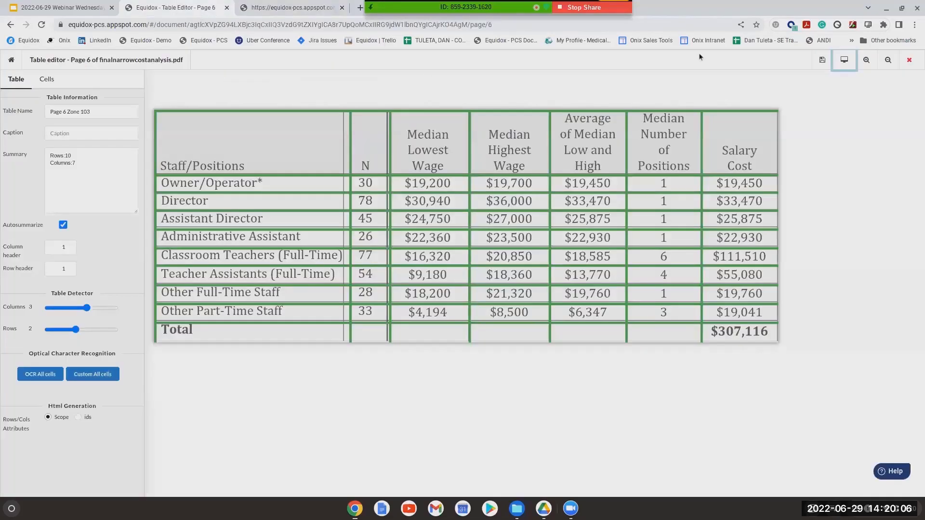
left_click(820, 65)
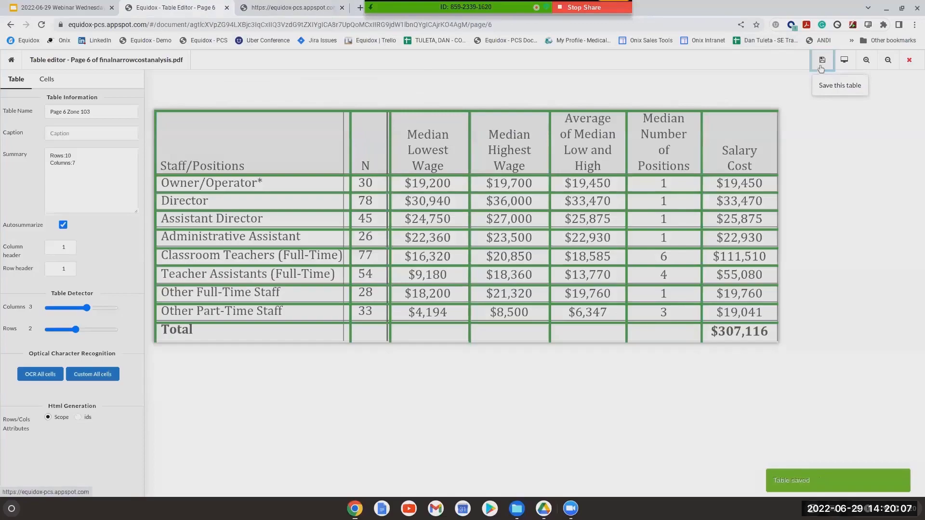
left_click(908, 61)
scroll(394, 318, "down", 3)
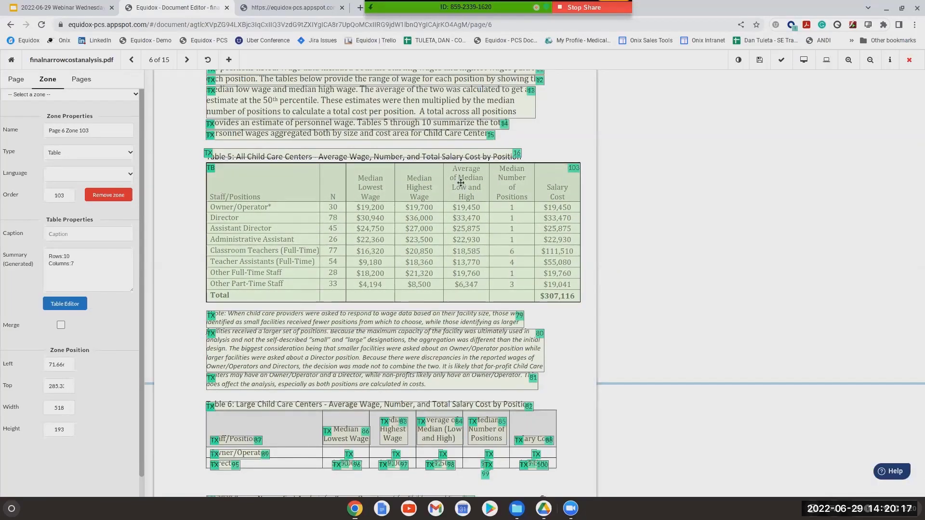
left_click(760, 60)
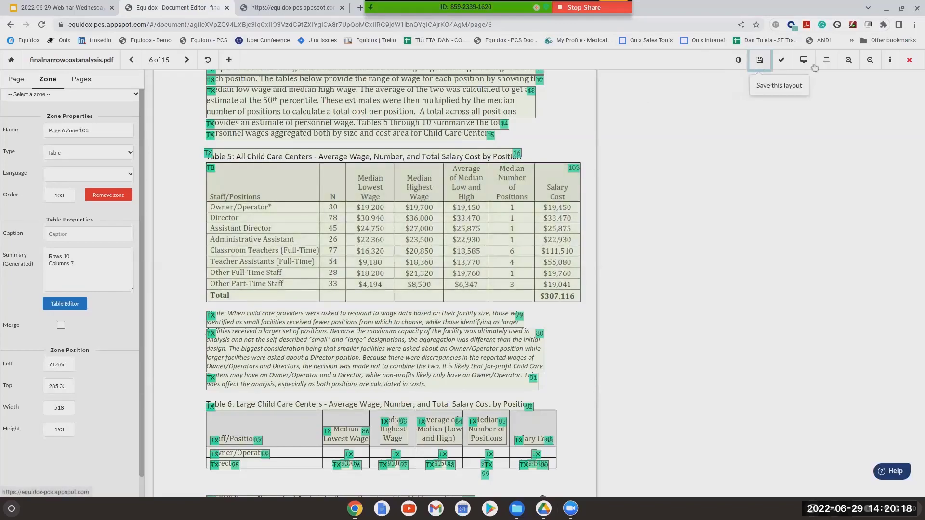
left_click(909, 60)
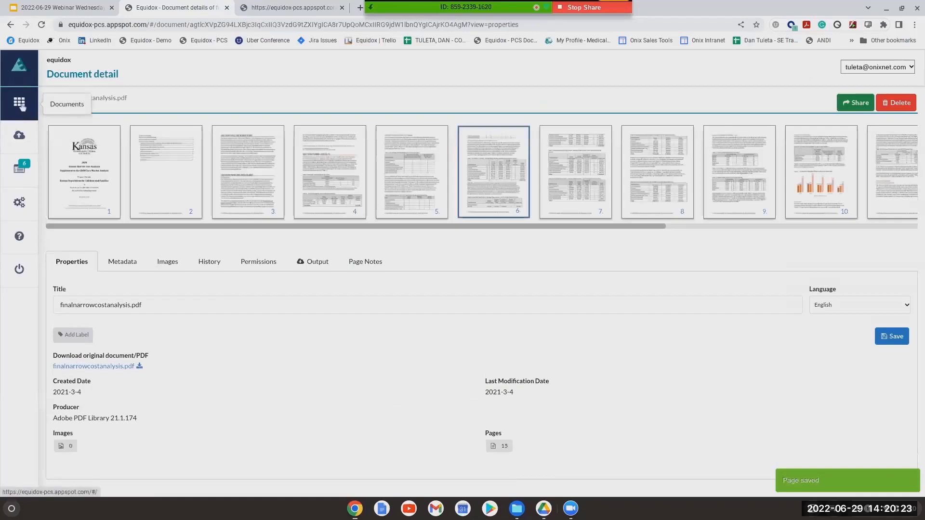
Find table_run165.pdf in the document list and open its page 1 for zone editing.
left_click(19, 102)
scroll(183, 207, "down", 7)
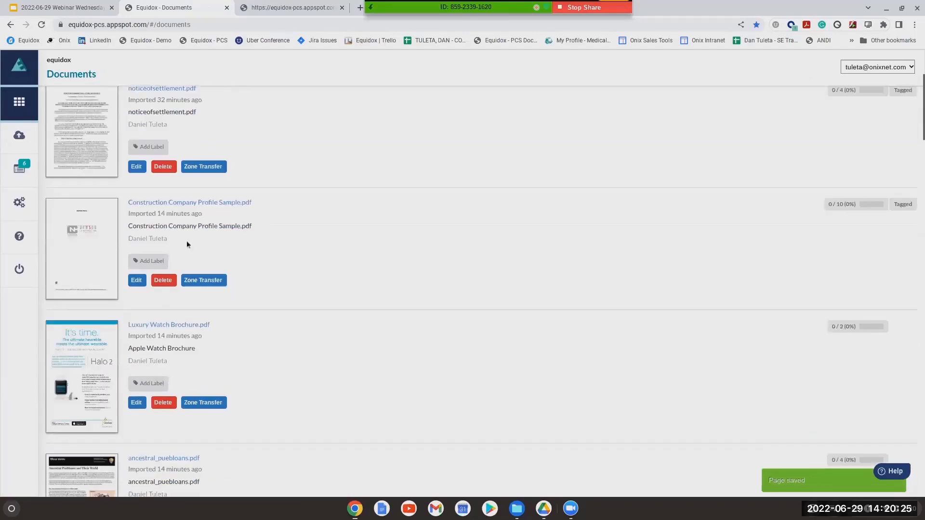
scroll(183, 250, "down", 4)
left_click(154, 200)
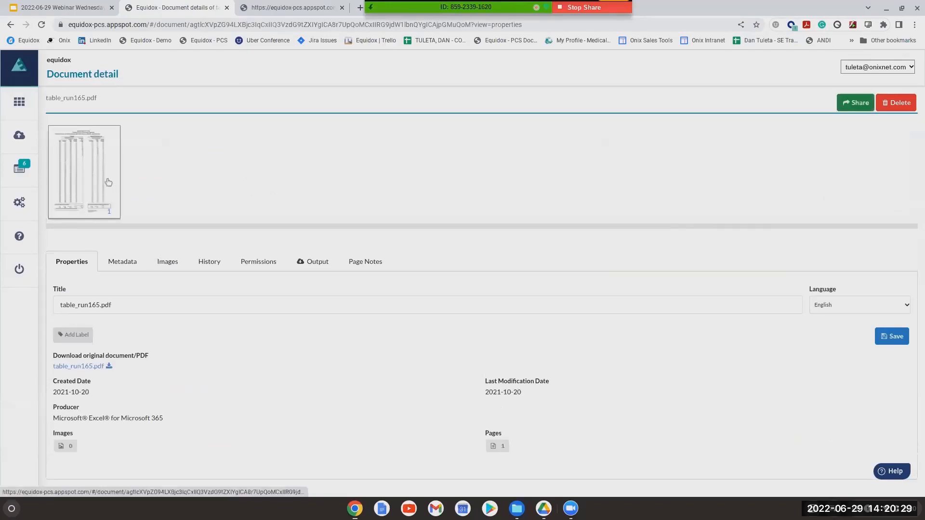
left_click(113, 184)
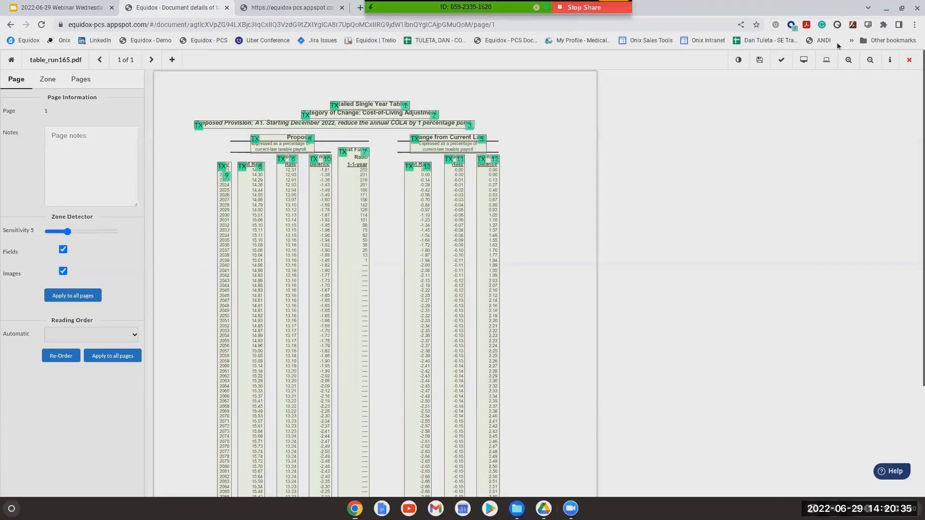
Draw a zone about 221 by 579 around the whole Proposal table, from its heading to the 2096 row.
left_click(849, 60)
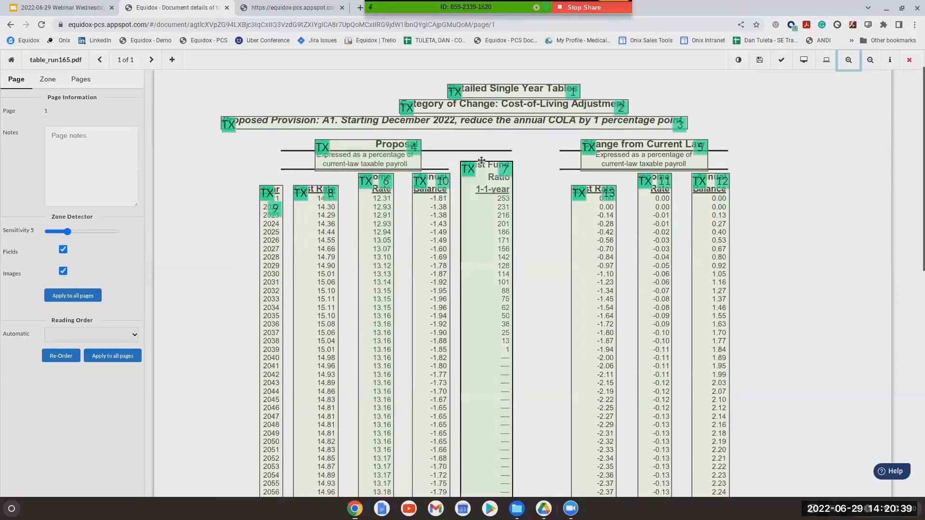
scroll(375, 207, "down", 5)
scroll(376, 193, "down", 6)
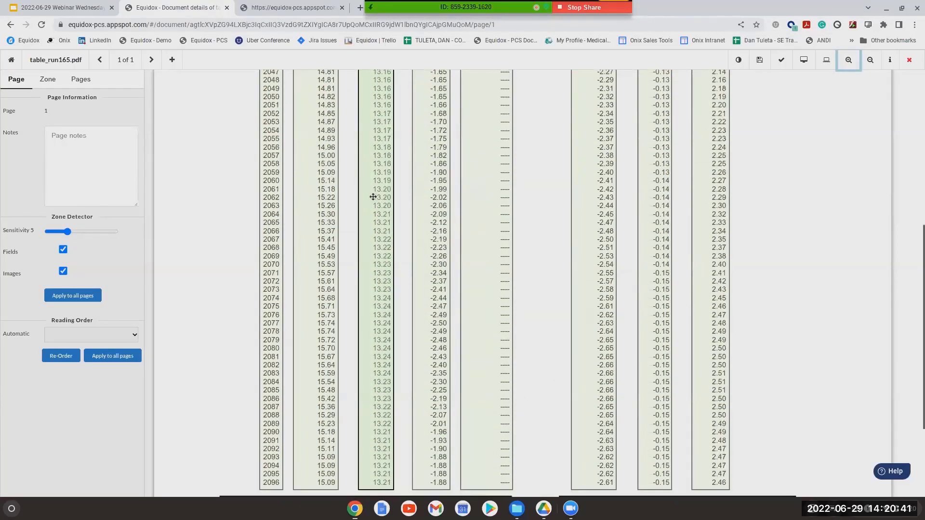
scroll(380, 224, "up", 8)
scroll(388, 246, "up", 1)
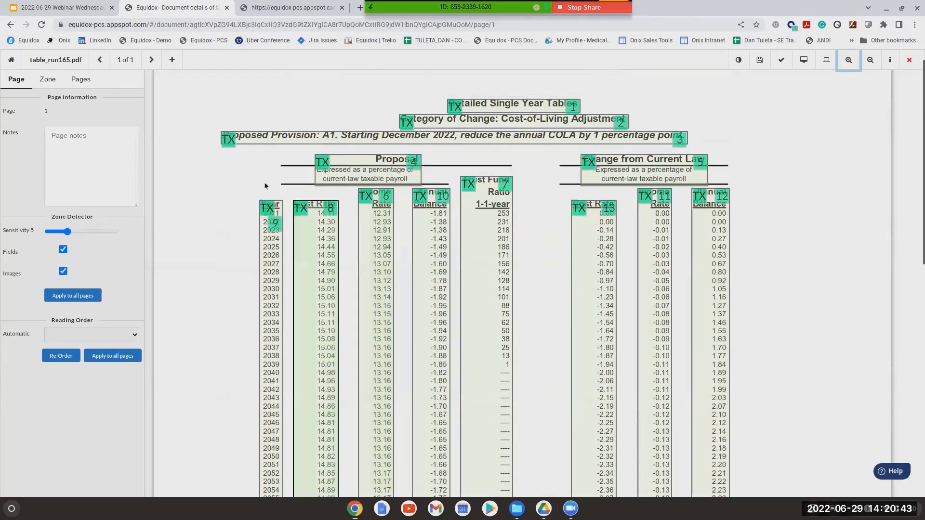
left_click_drag(252, 153, 520, 289)
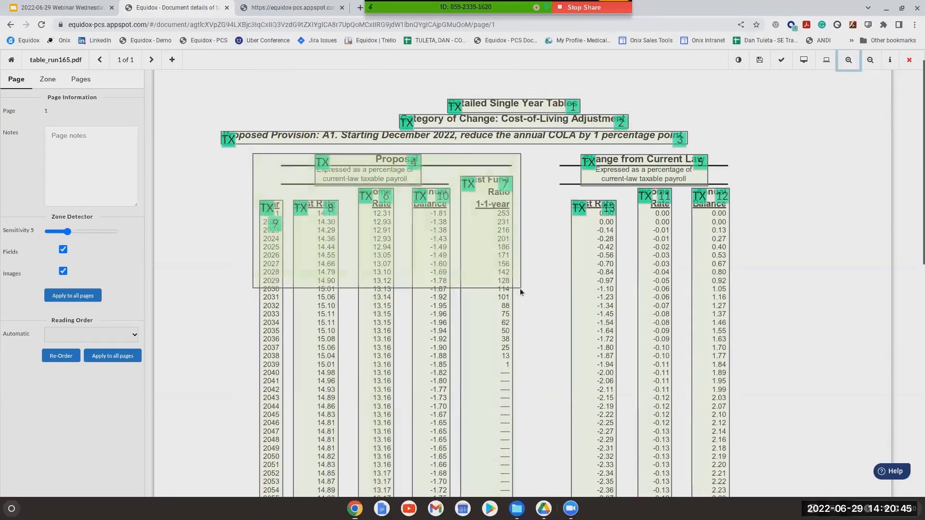
scroll(415, 248, "down", 3)
left_click_drag(404, 184, 410, 391)
scroll(419, 320, "down", 4)
left_click_drag(398, 250, 398, 375)
scroll(390, 206, "down", 5)
left_click_drag(392, 197, 453, 426)
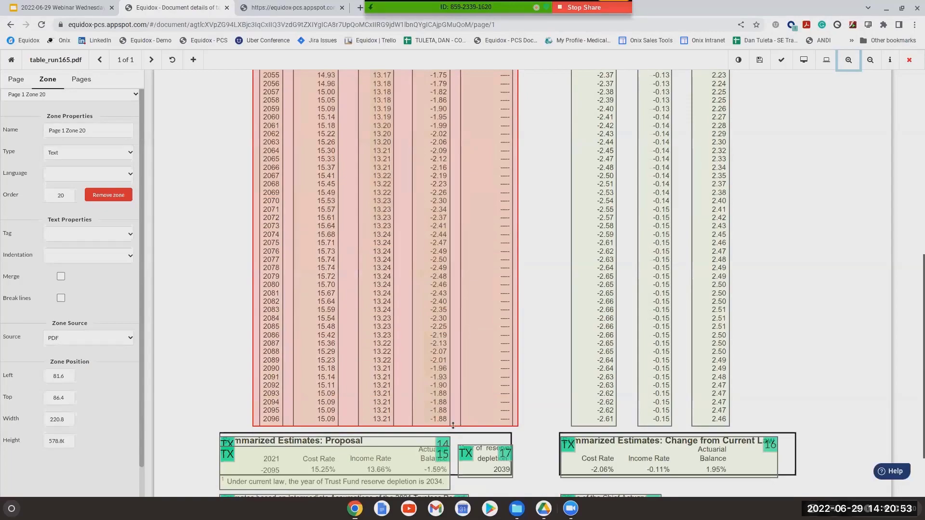
scroll(409, 247, "up", 12)
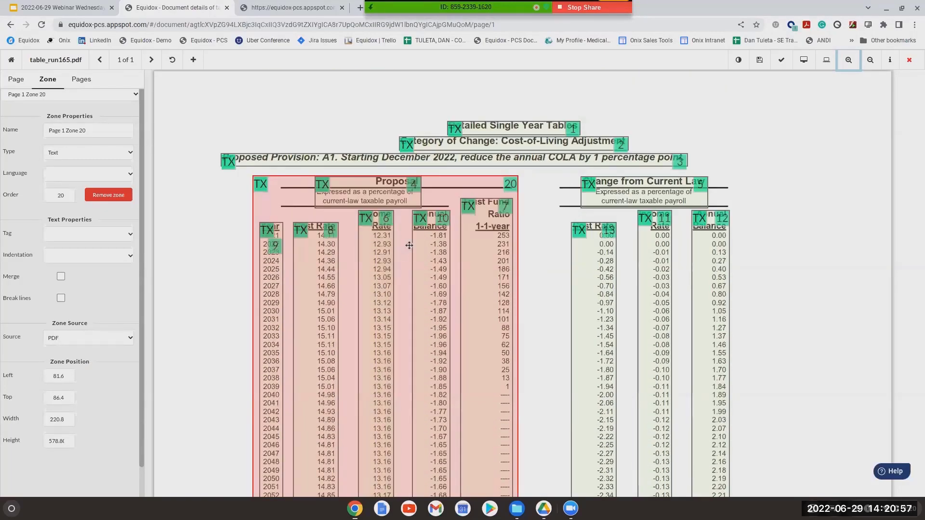
Narrow the Proposal zone to a width of about 217.6, shift it right to 83.6, and set its type to Table.
left_click_drag(521, 197, 517, 196)
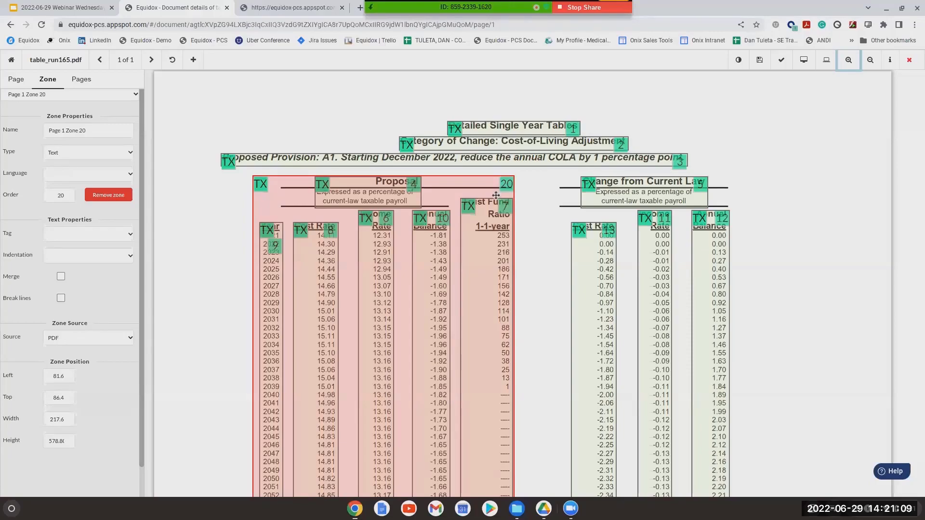
key("Right")
key("Right")
key("b")
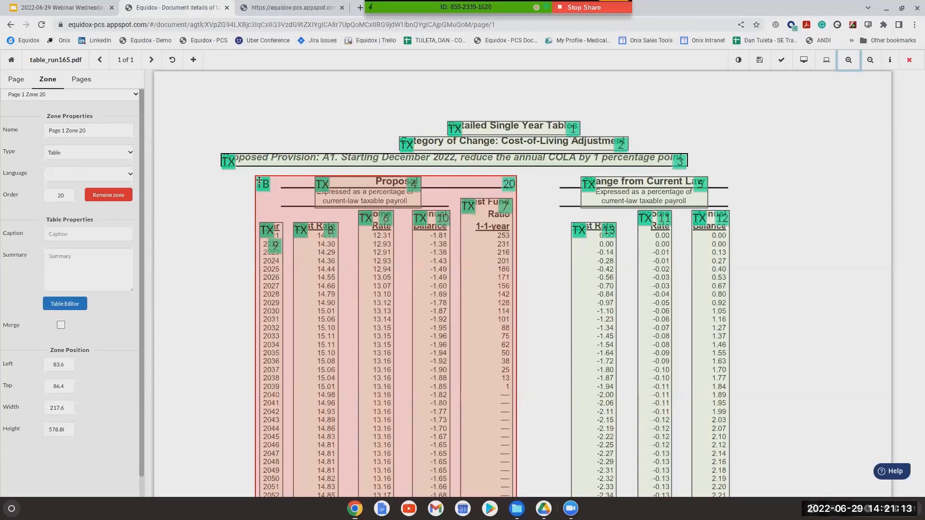
Open the Proposal zone in the Table Editor and set the Table Detector to Columns 3 and Rows 3.
scroll(260, 202, "down", 5)
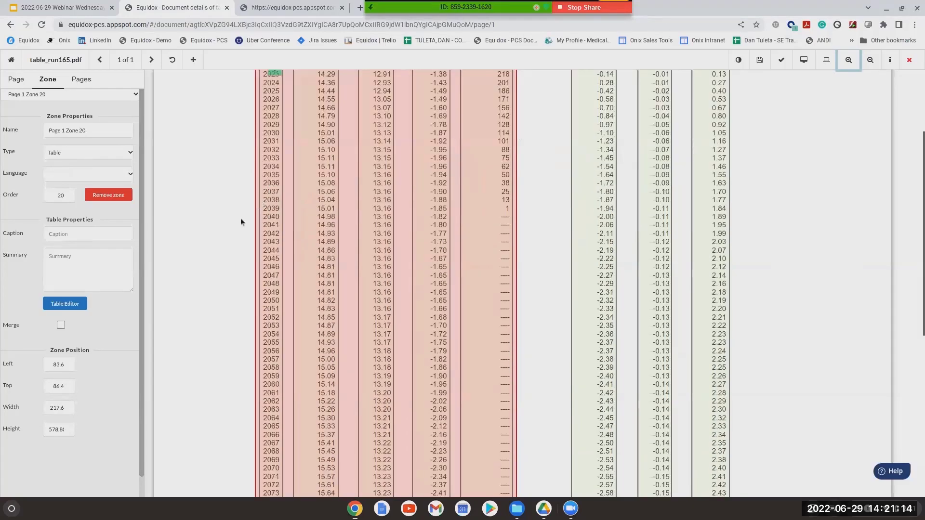
left_click(77, 303)
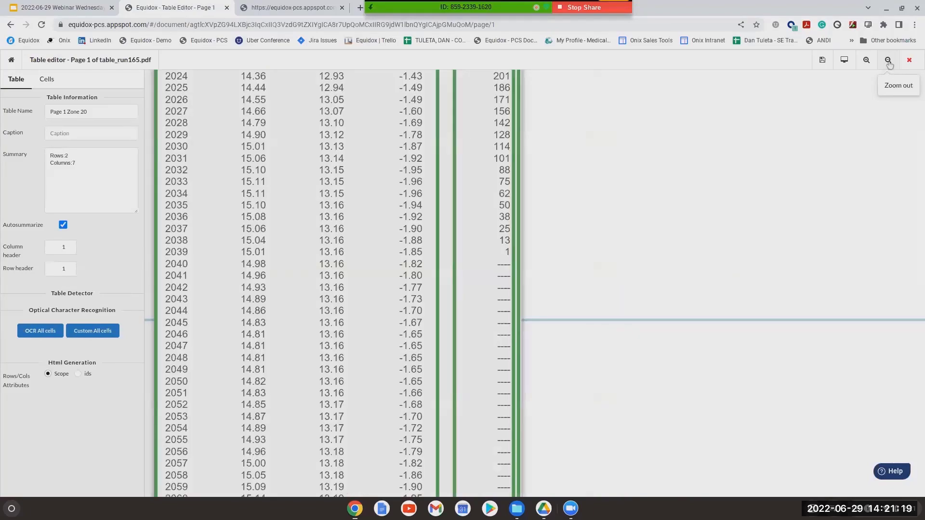
left_click(886, 63)
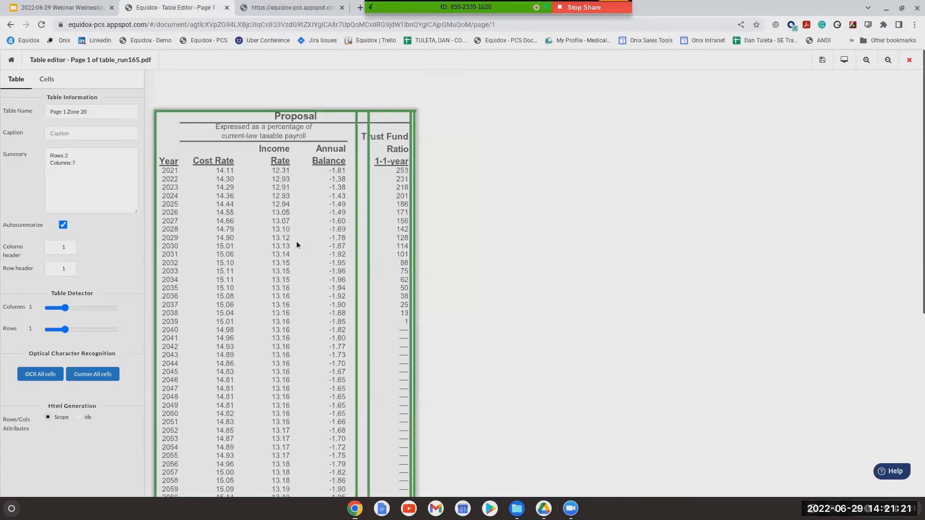
left_click(74, 309)
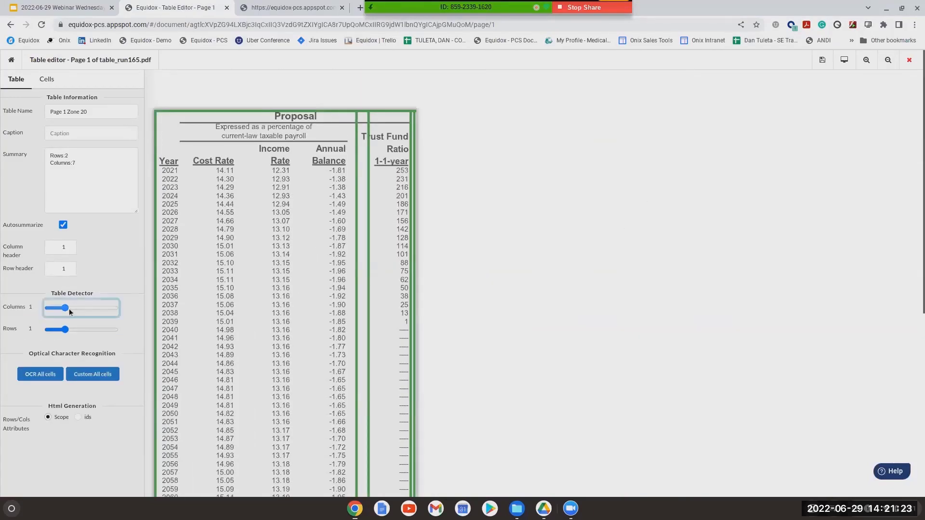
left_click_drag(77, 313, 89, 314)
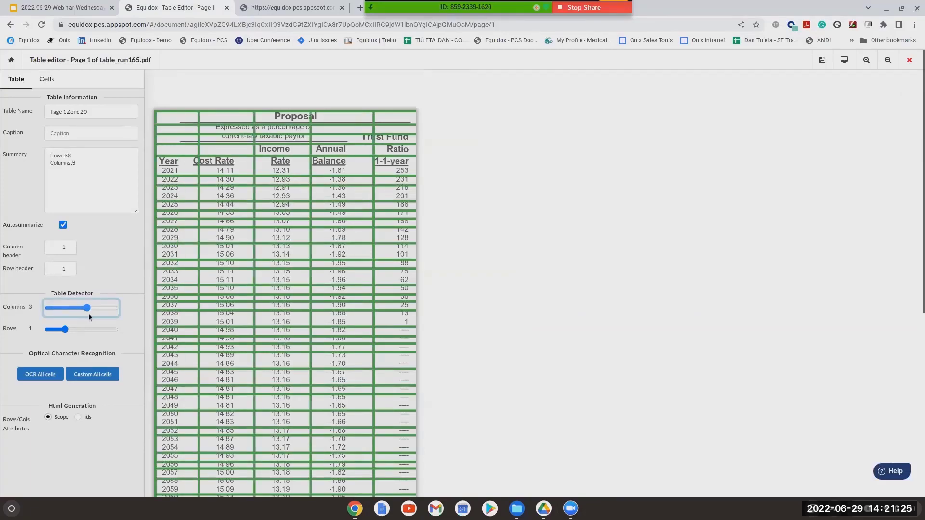
left_click(75, 329)
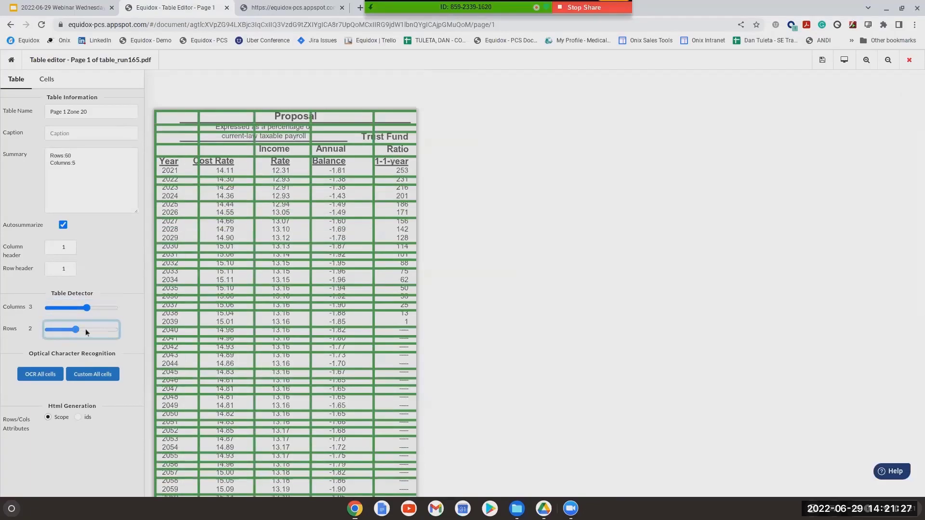
left_click(88, 331)
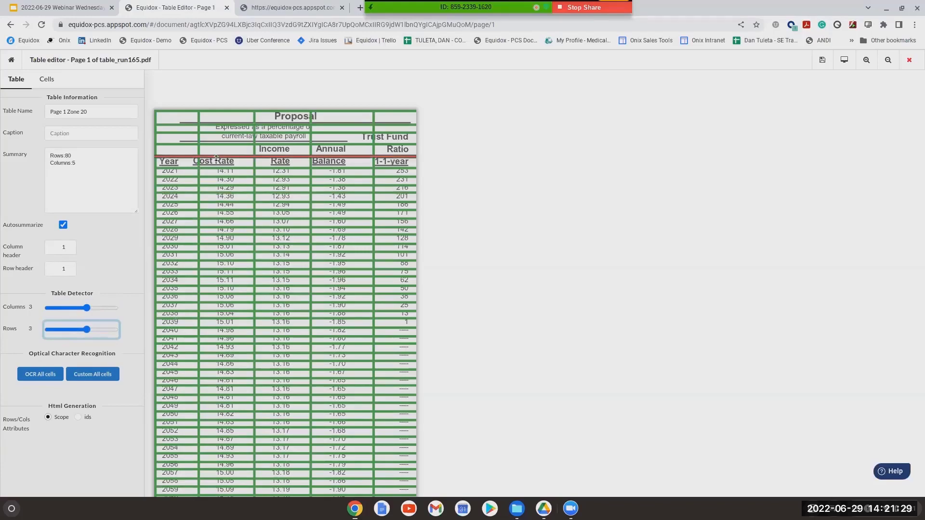
Split the last table row with a new row divider placed between the 2095 and 2096 entries.
scroll(239, 170, "down", 5)
scroll(257, 380, "up", 3)
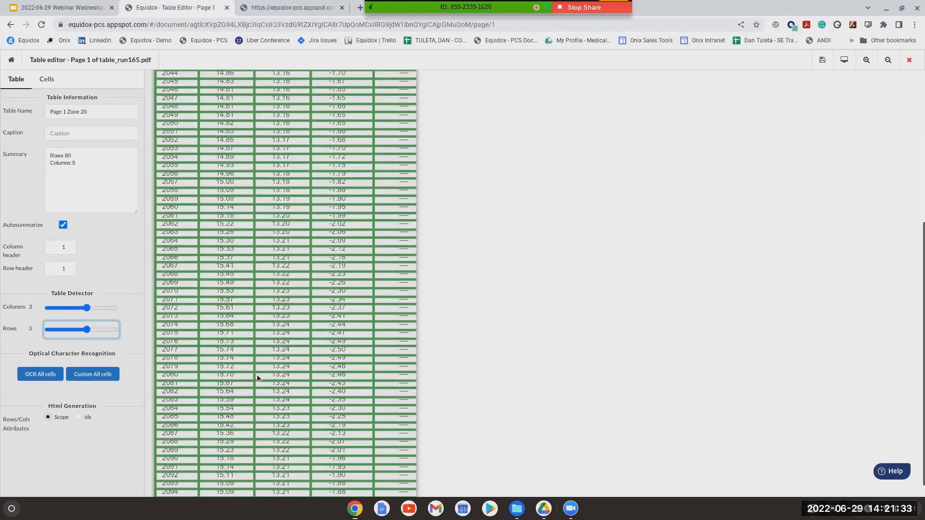
scroll(256, 374, "down", 4)
left_click(246, 491)
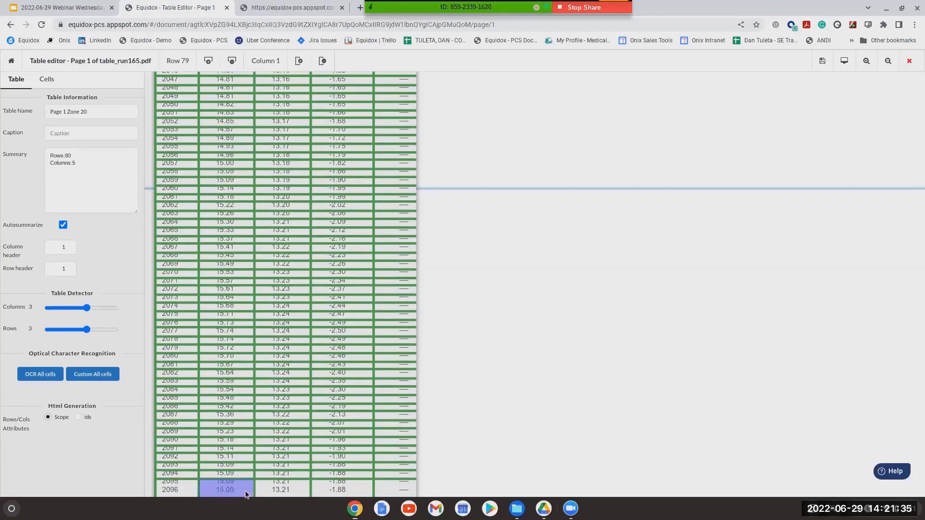
key("r")
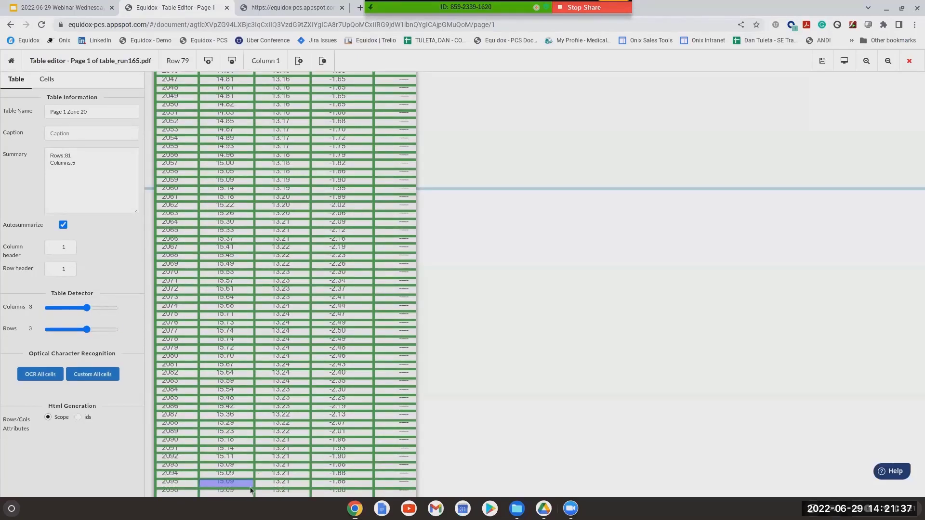
left_click_drag(244, 489, 243, 487)
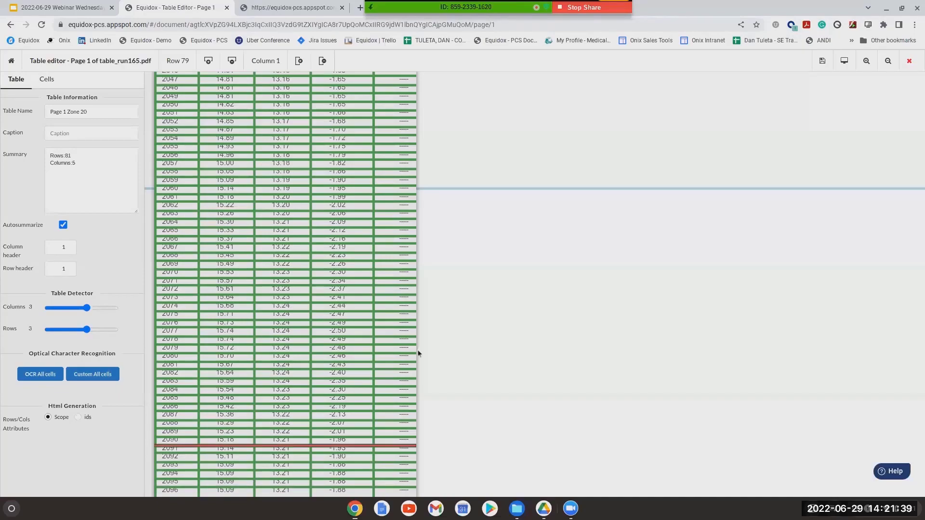
Preview the Proposal table's HTML output and check its yearly rows and header cells.
left_click(843, 61)
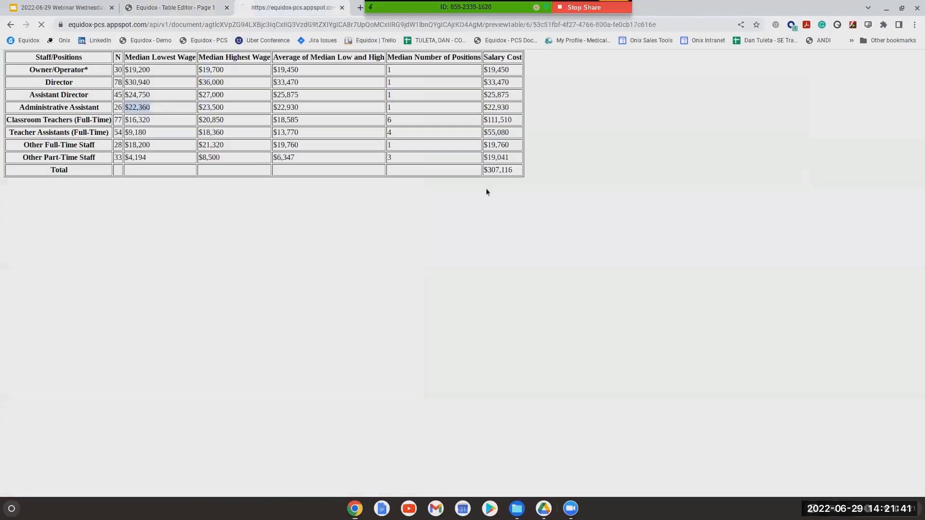
scroll(123, 103, "down", 4)
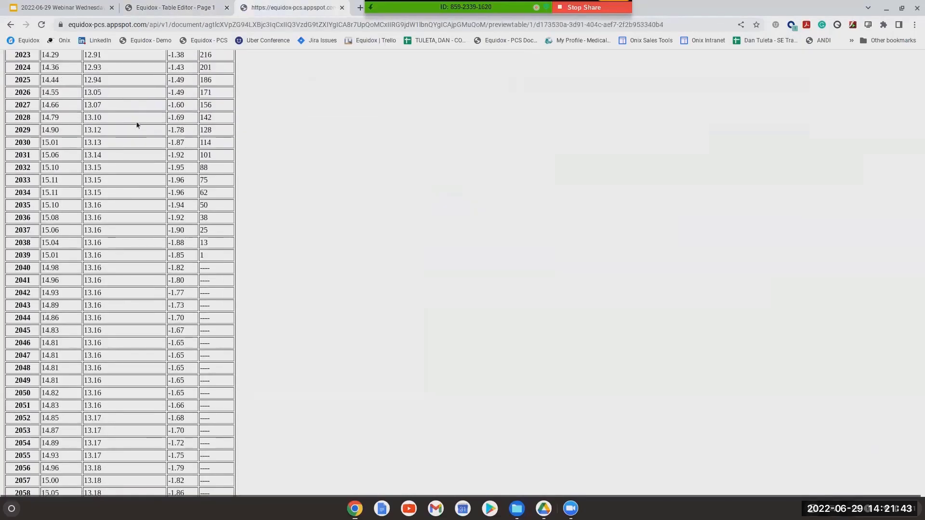
scroll(127, 137, "down", 8)
scroll(126, 303, "up", 10)
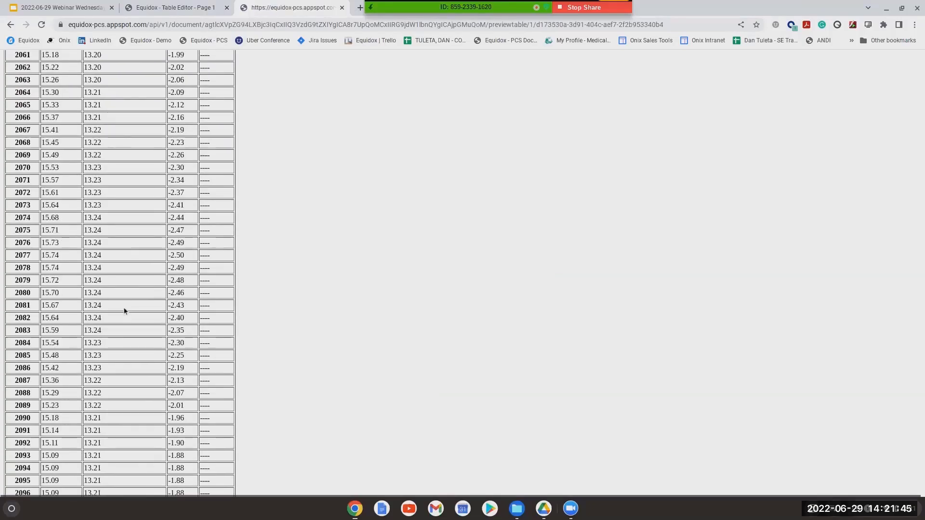
scroll(128, 303, "up", 2)
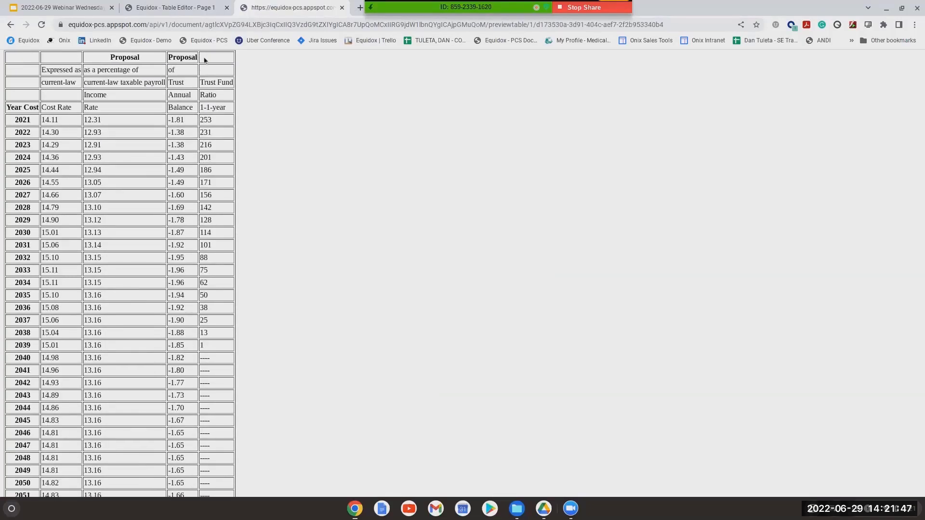
Remove the row divider cutting through the "Expressed as a percentage of current-law taxable payroll" header text in the Table Editor.
left_click(184, 6)
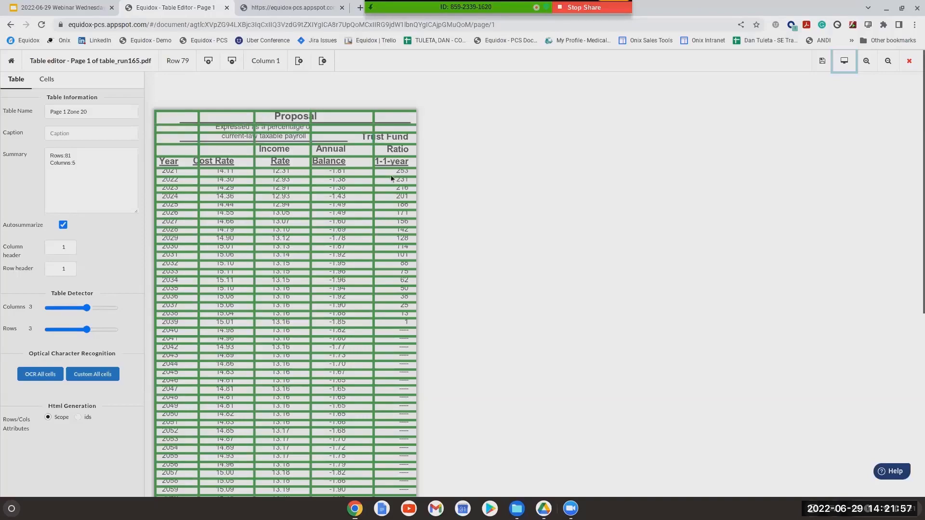
left_click(246, 129)
left_click_drag(247, 132, 260, 145)
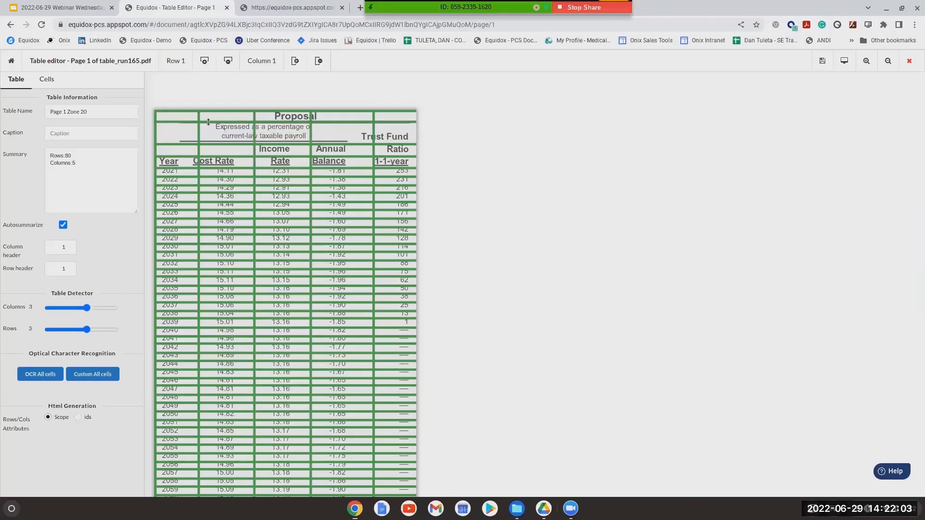
Span the Proposal heading cell across columns 1 to 5 of the first row.
left_click(188, 120)
left_click(384, 118, "shift")
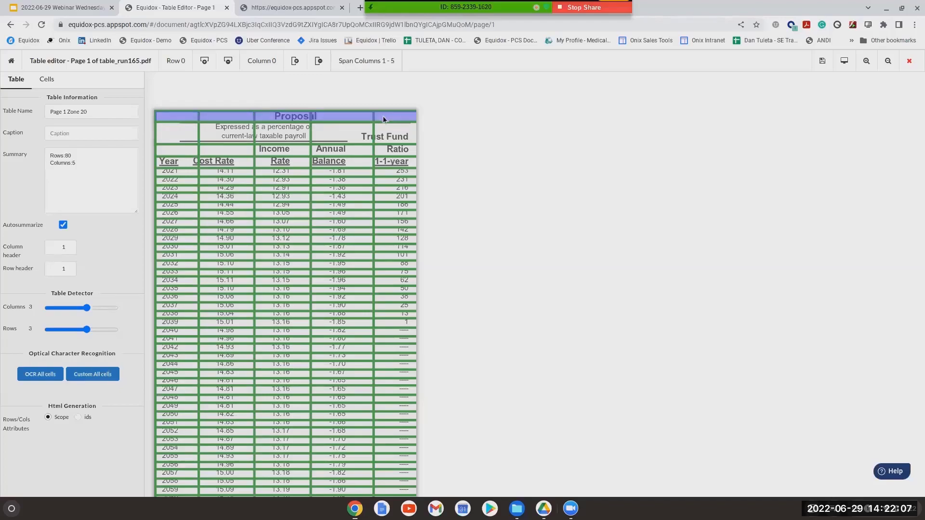
key("s")
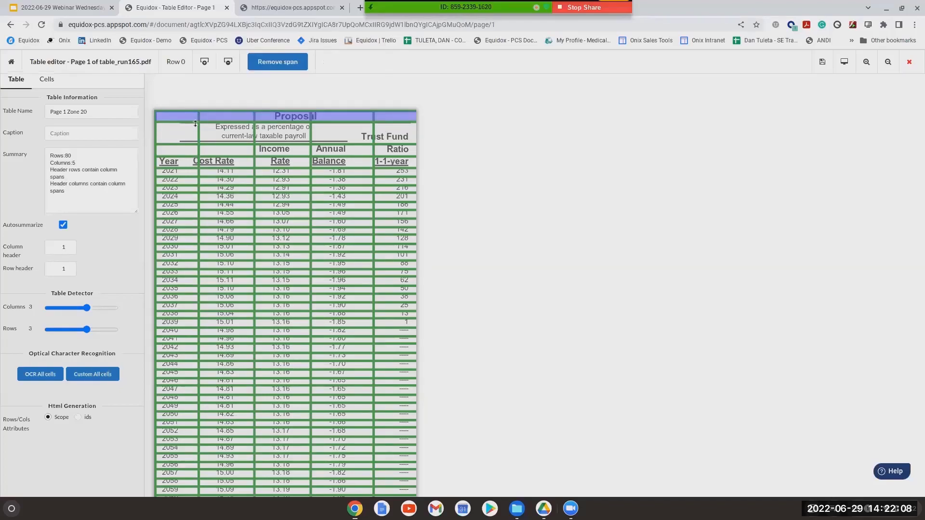
Span the "Expressed as a percentage of current-law taxable payroll" header across columns 1 to 4 and shift the last column divider before "Trust Fund".
left_click(178, 142)
left_click(329, 132, "shift")
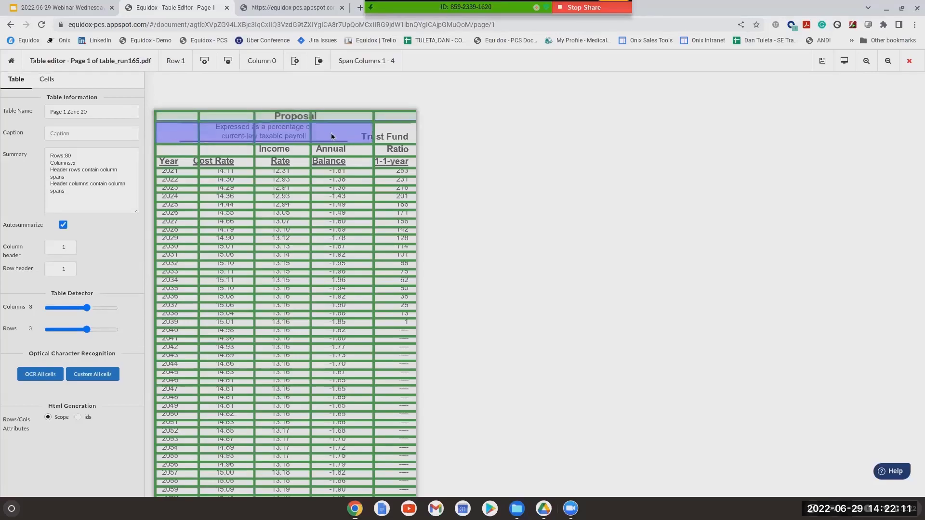
key("s")
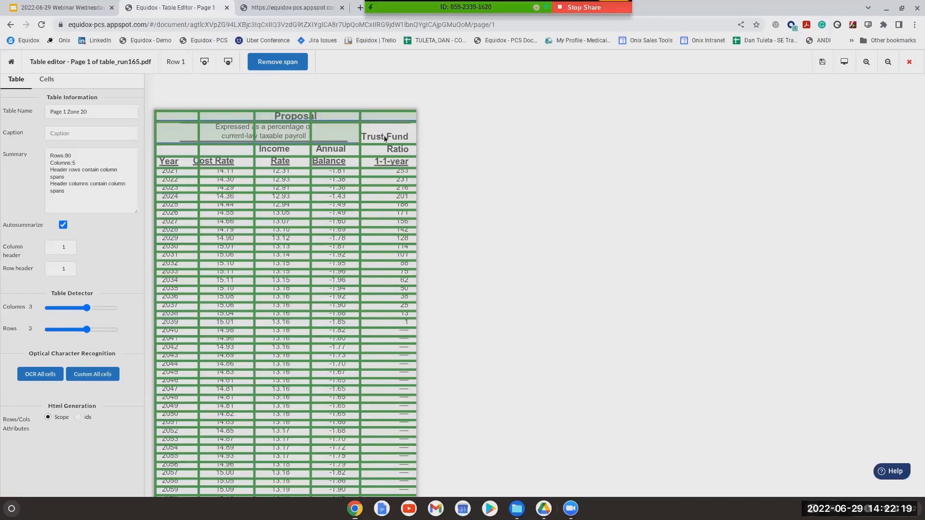
Remove the row divider between "Ratio" and "1-1-year", and span the Trust Fund Ratio header across rows 2 to 3.
left_click(395, 153)
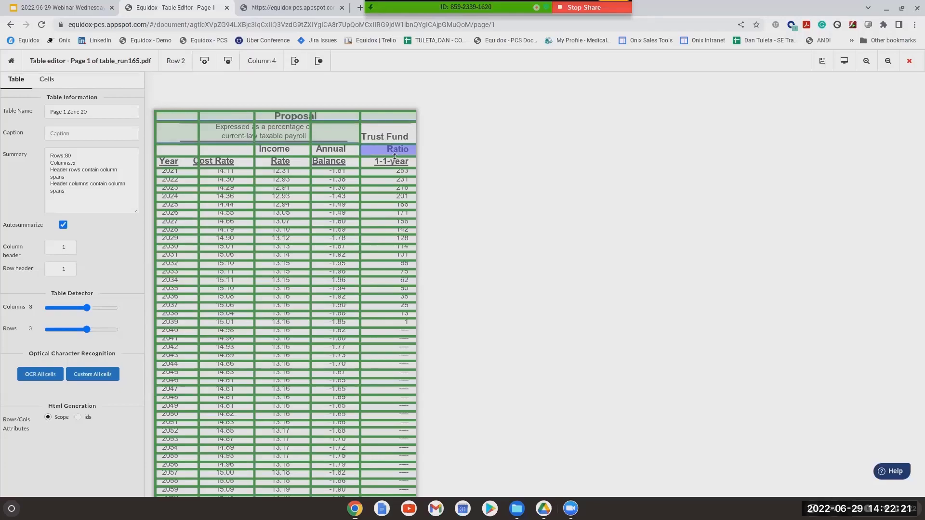
left_click(395, 156)
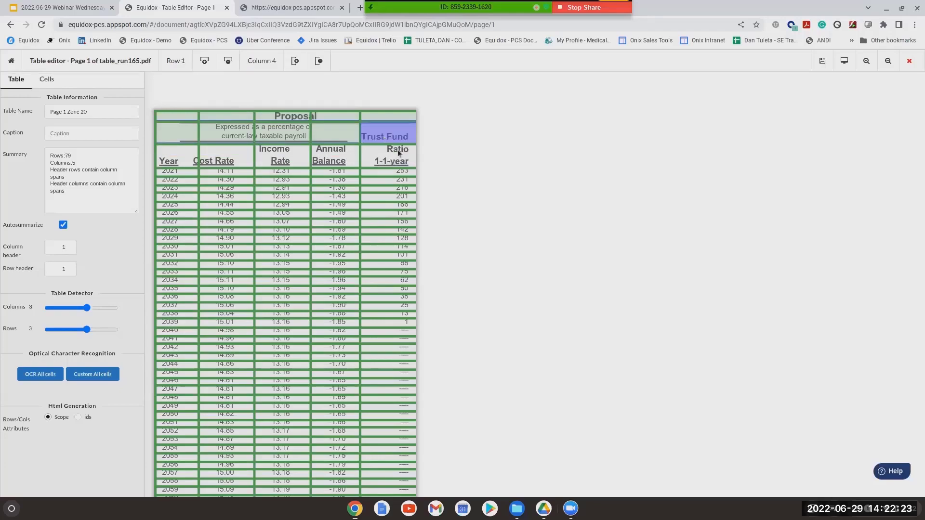
left_click(396, 155, "shift")
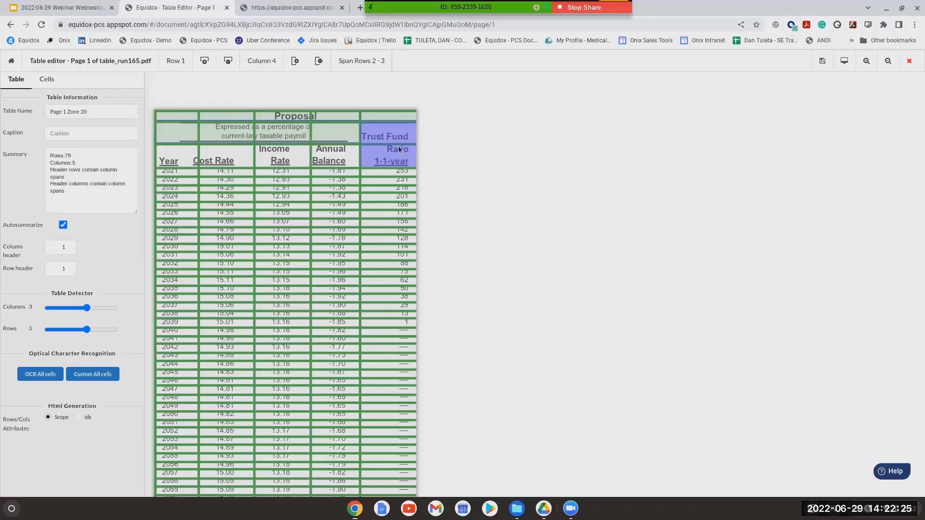
key("s")
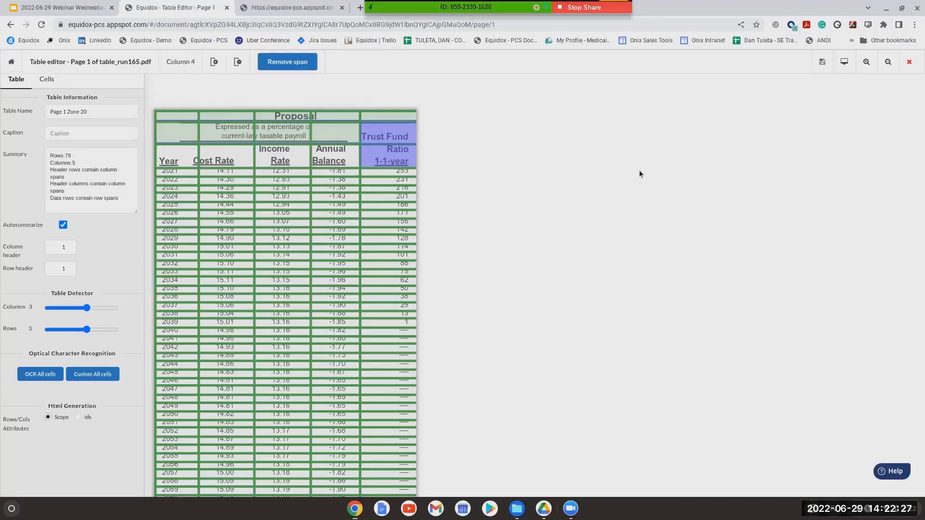
Preview the Proposal table's HTML output and check its Proposal, payroll percentage and Income Rate header cells.
left_click(844, 63)
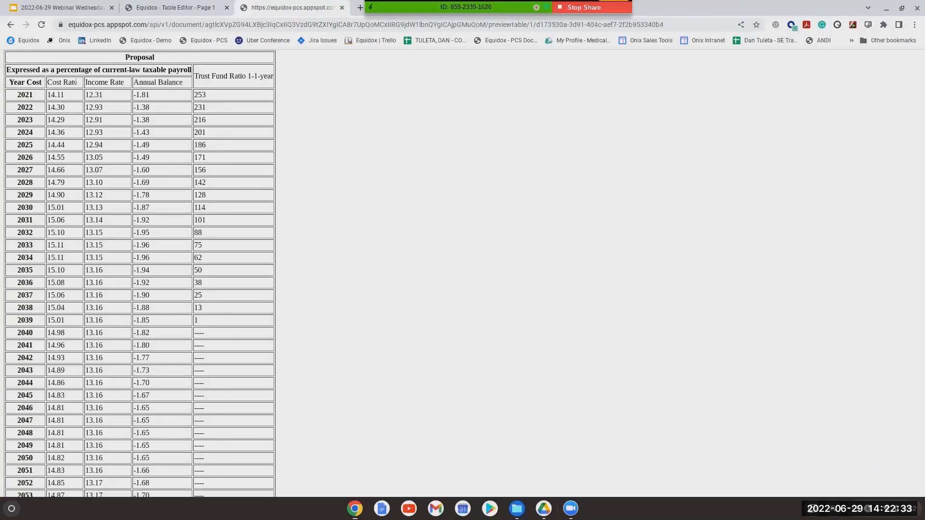
double_click(138, 56)
triple_click(135, 72)
triple_click(107, 82)
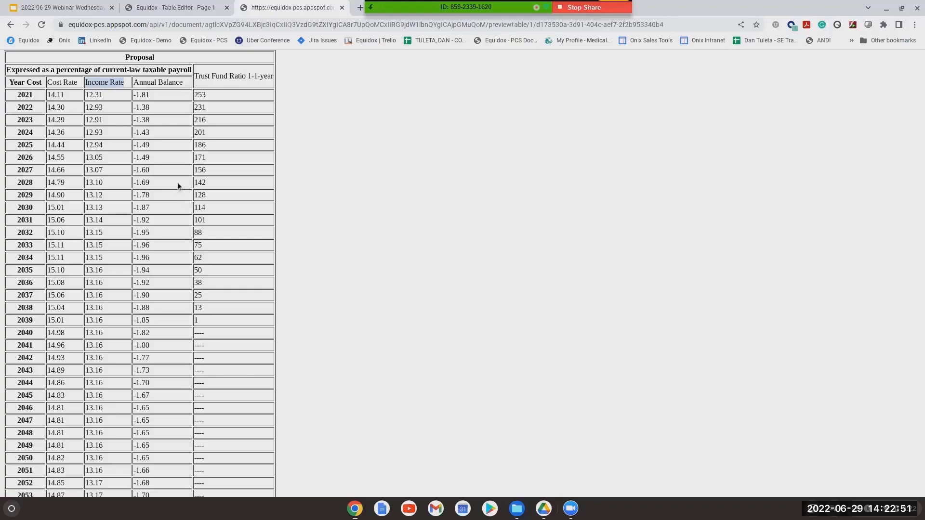
Set the Proposal table's column header count to 3 and check the header and yearly rows in the HTML preview.
left_click(189, 10)
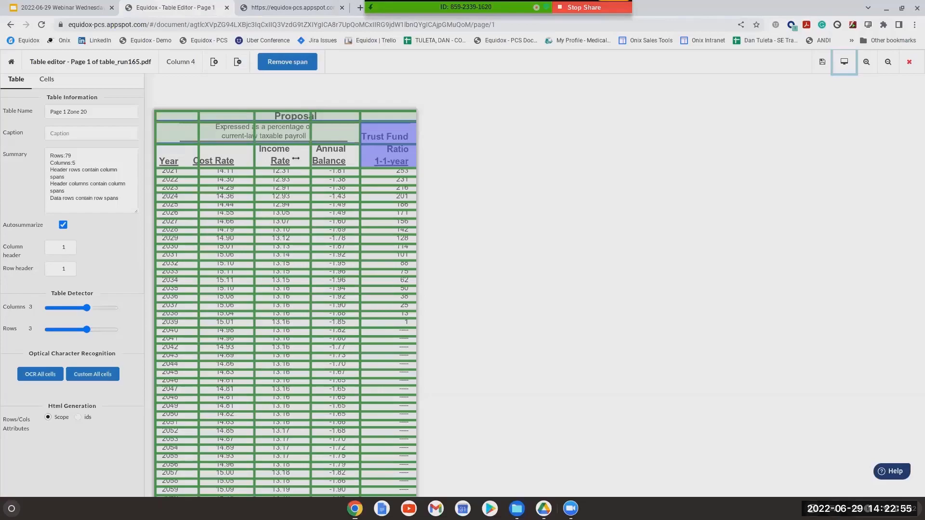
left_click(68, 245)
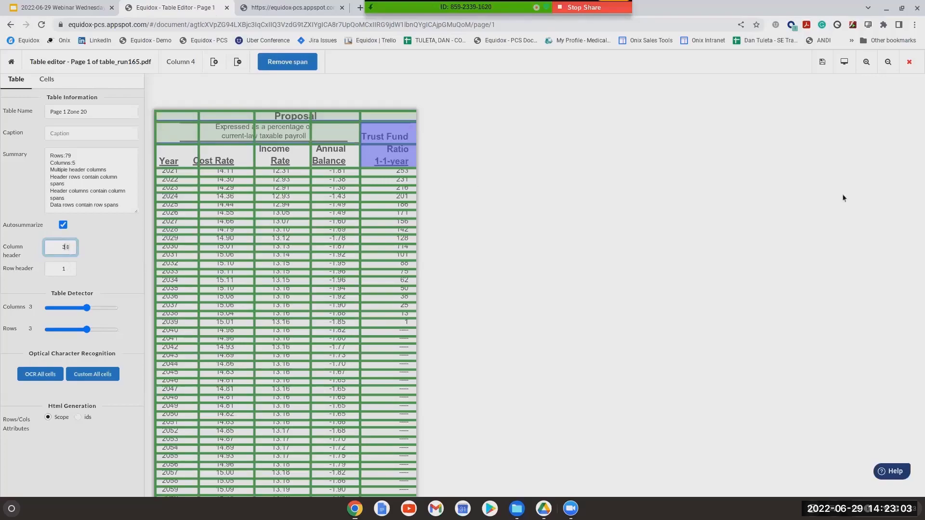
left_click(850, 65)
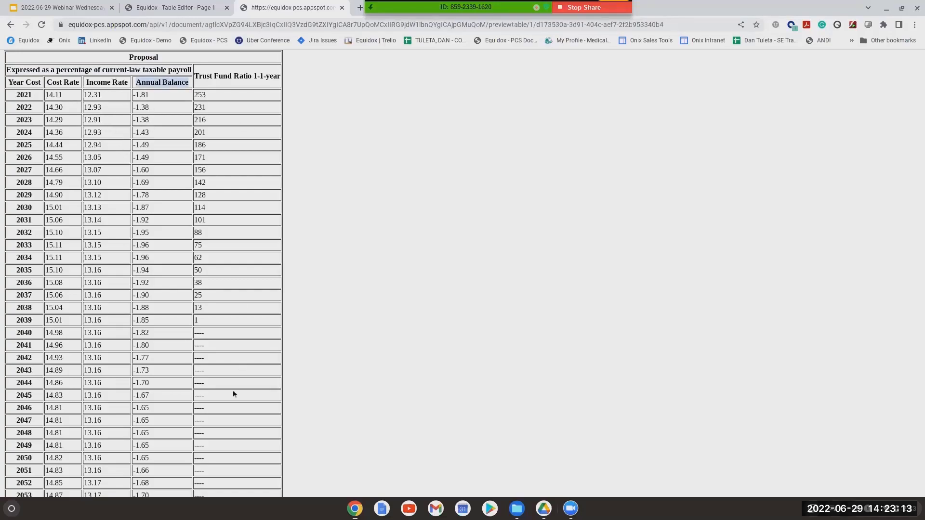
scroll(236, 381, "down", 6)
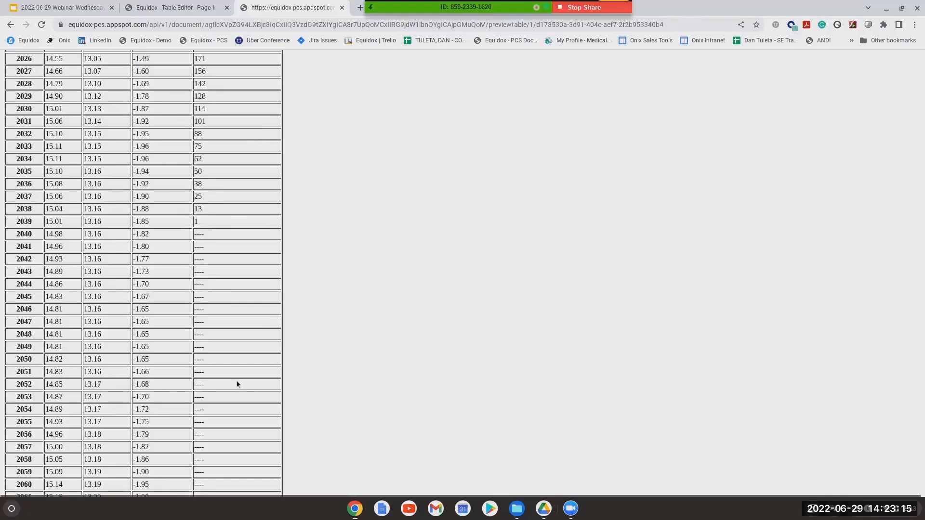
scroll(238, 378, "up", 6)
Save the Proposal table, exit the Table Editor, and save and close the table_run165.pdf page.
left_click(166, 8)
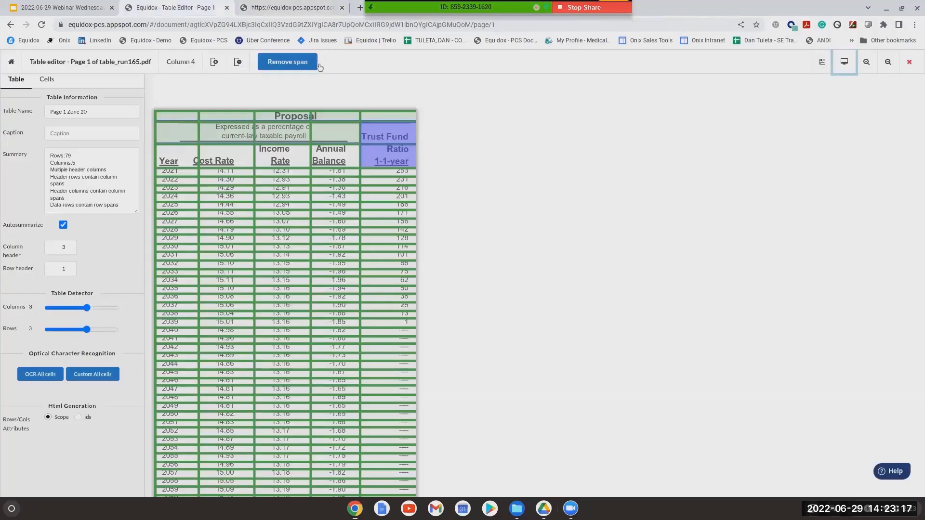
left_click(821, 62)
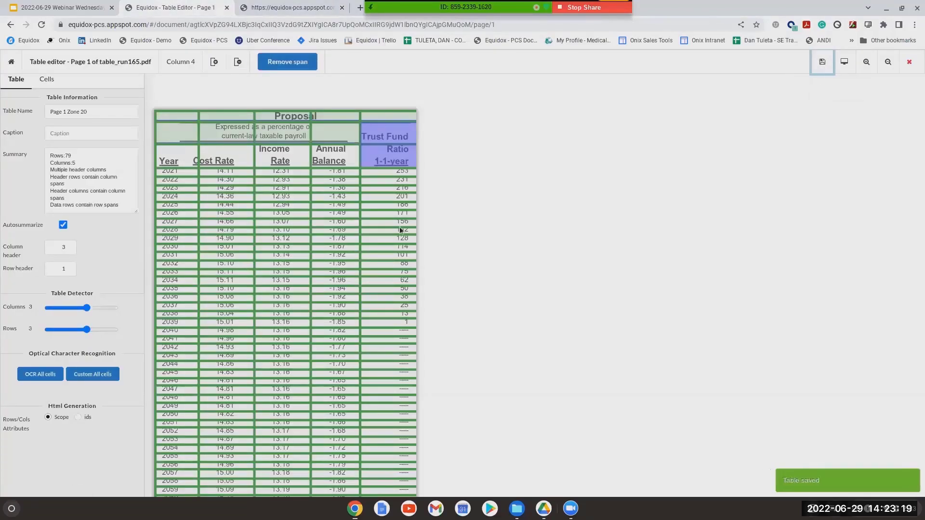
left_click(910, 63)
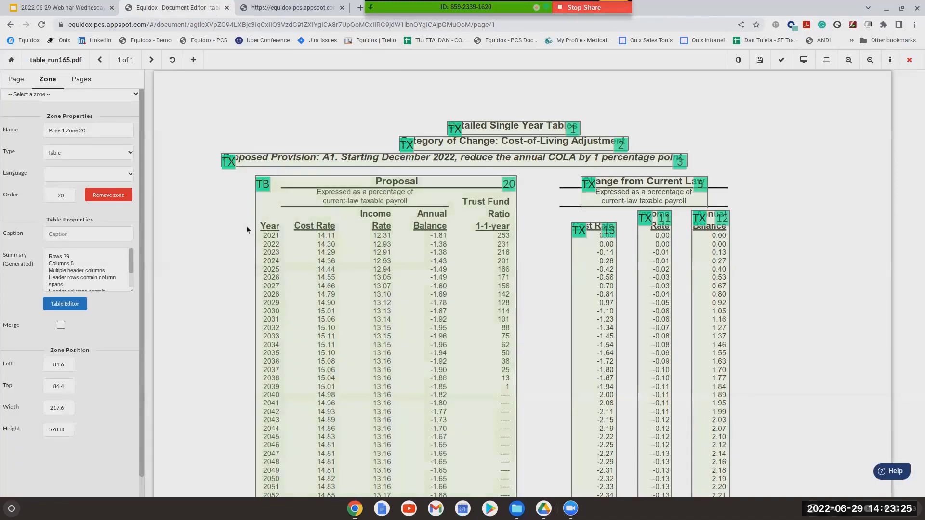
left_click(760, 59)
left_click(909, 61)
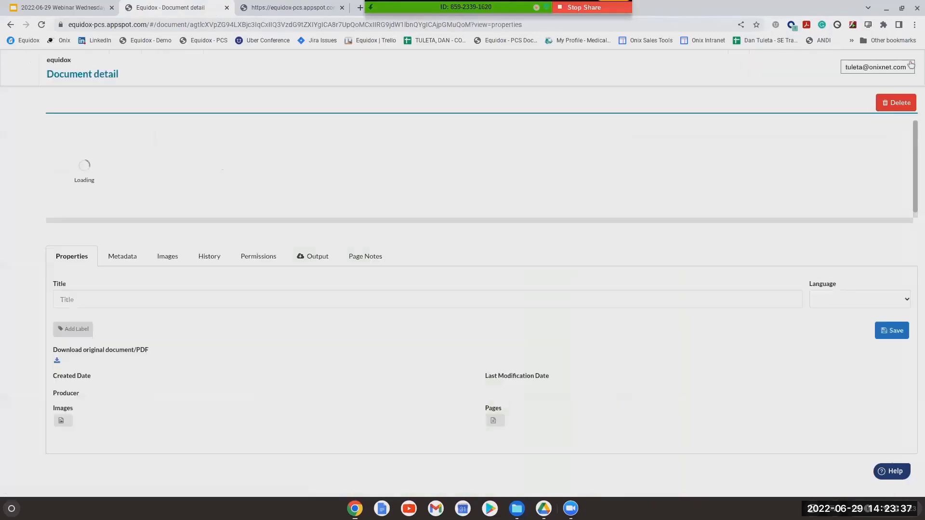
Open page 1 of pandemic-ebtphase2 policy memo.pdf from the documents list in the page editor.
left_click(19, 105)
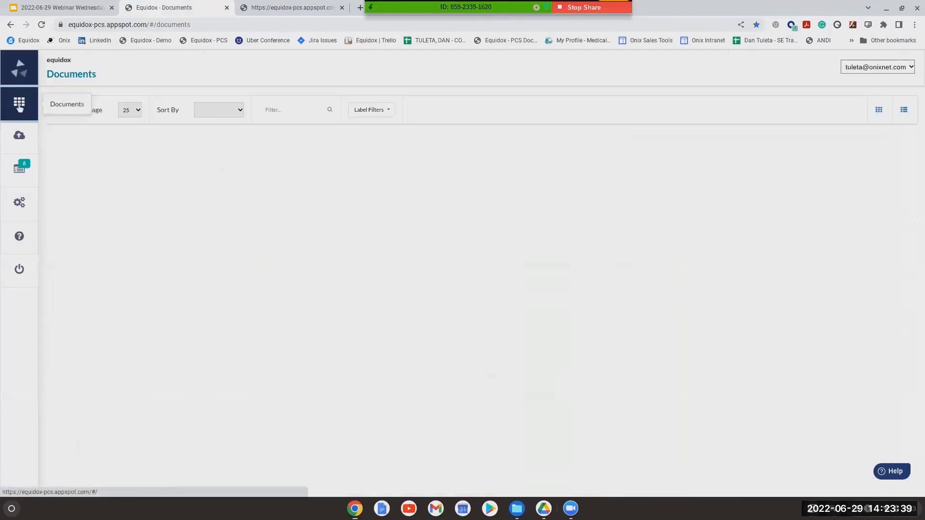
scroll(390, 306, "down", 10)
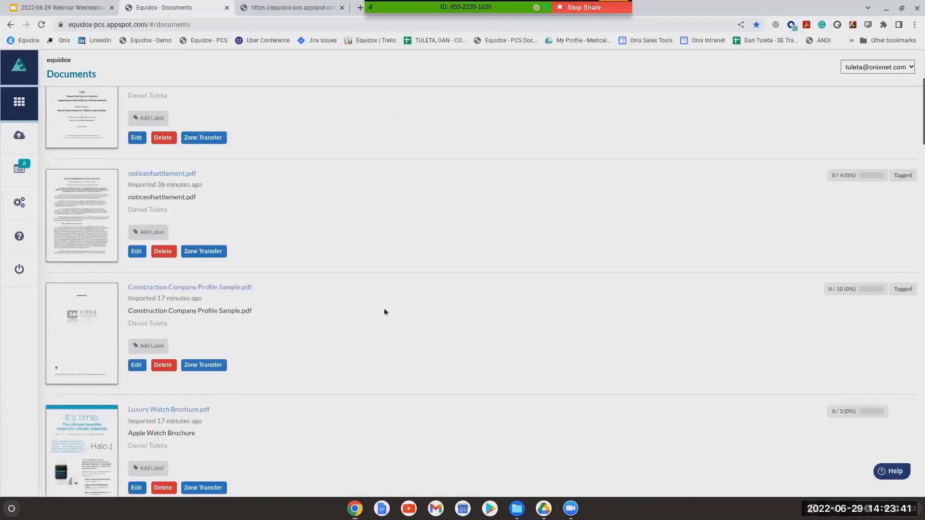
scroll(371, 311, "down", 2)
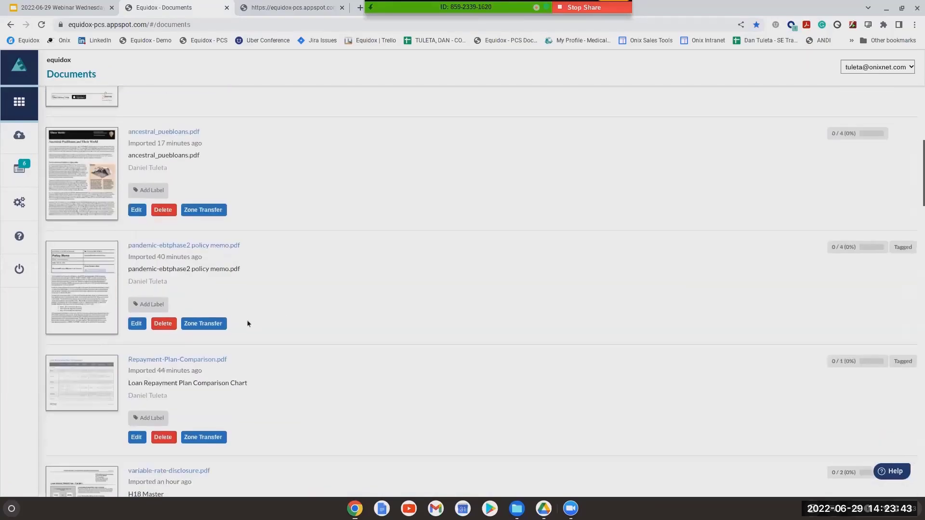
scroll(287, 305, "down", 5)
scroll(286, 306, "up", 4)
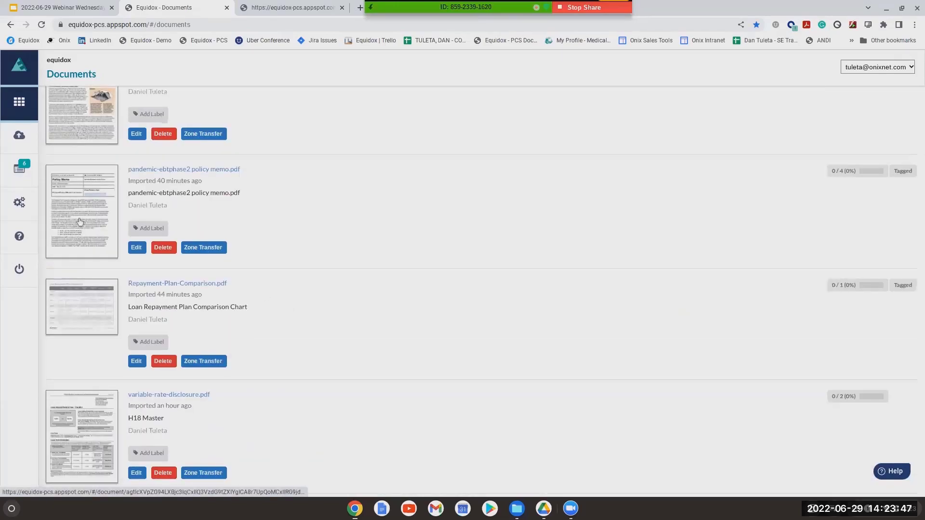
left_click(80, 222)
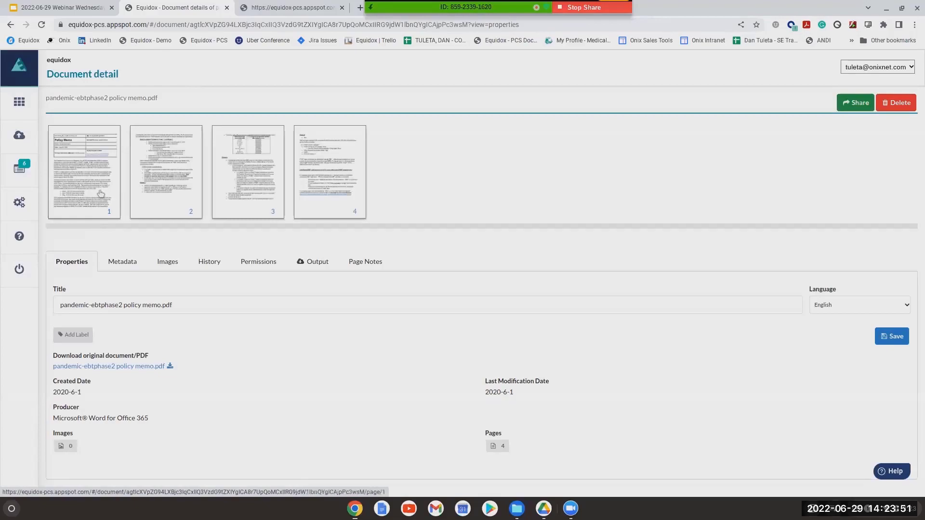
left_click(101, 193)
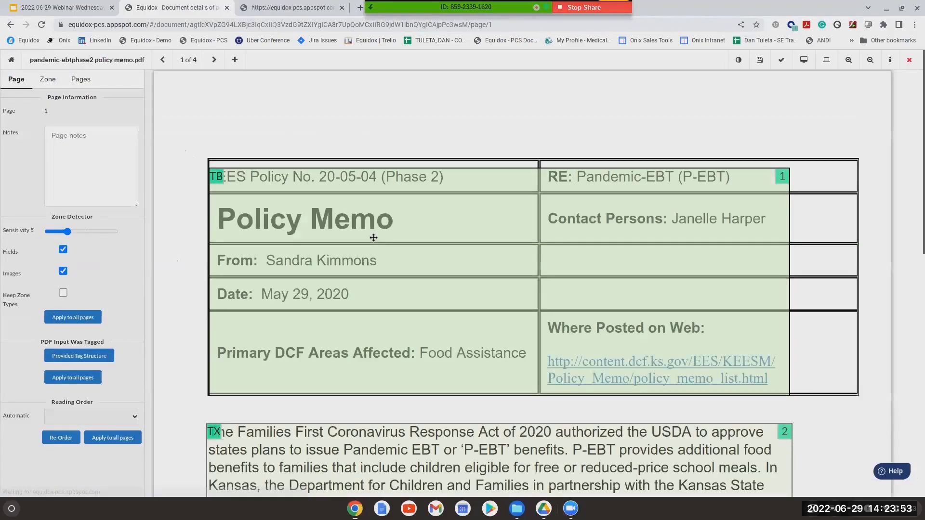
Examine the March, April and May list zone, and re-detect the page's zones with a Zone Detector sensitivity of 7.
scroll(373, 238, "down", 9)
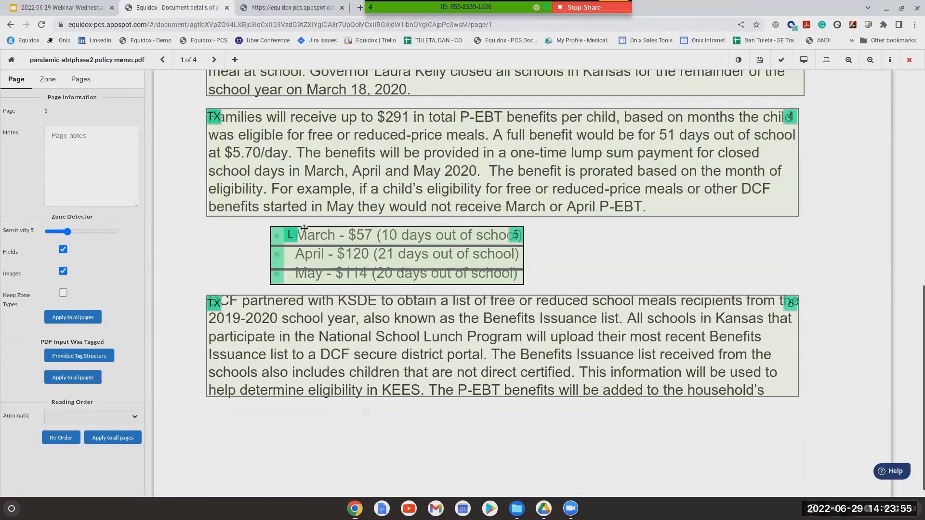
left_click(322, 274)
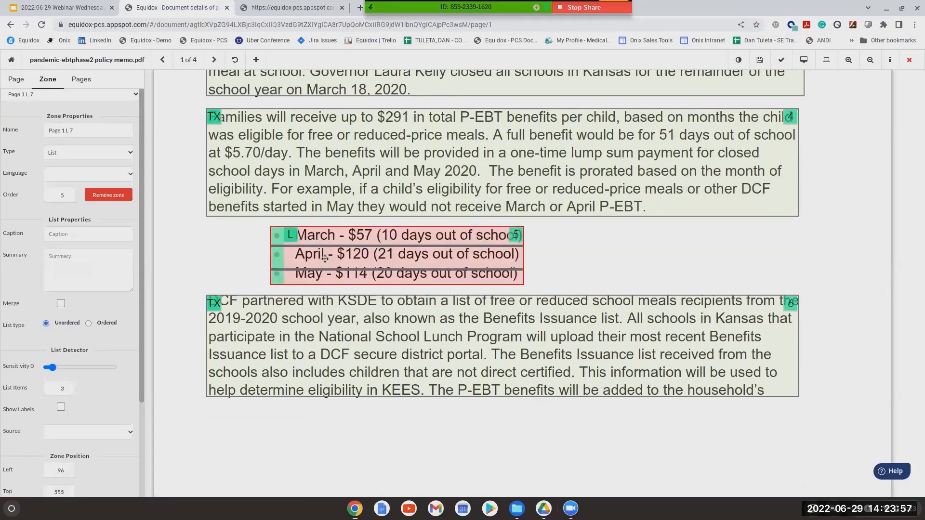
left_click(13, 80)
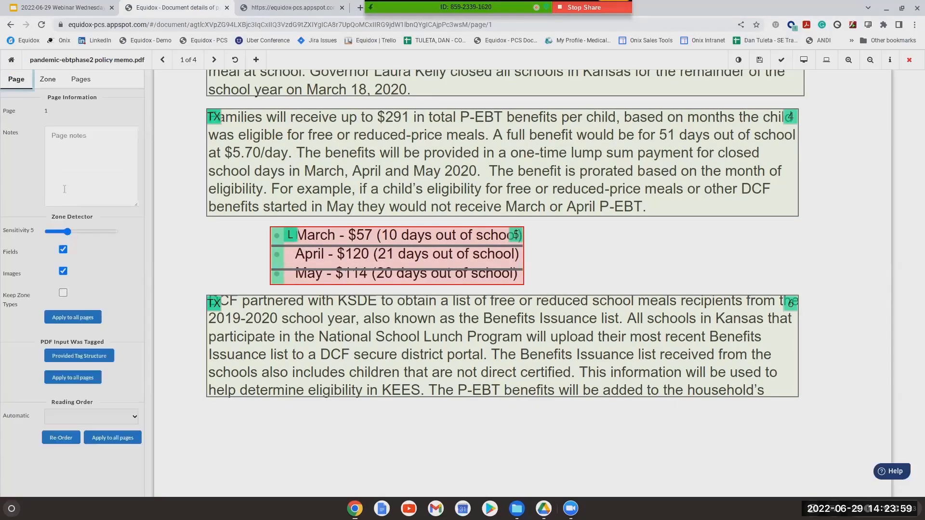
left_click_drag(71, 234, 75, 235)
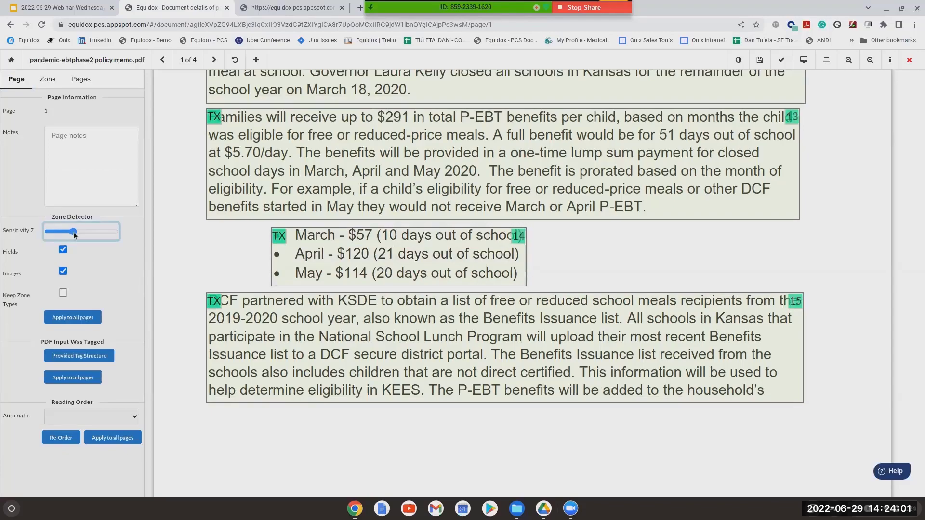
Preview the page's HTML output and check how the March, April and May text zone is rendered.
left_click(318, 272)
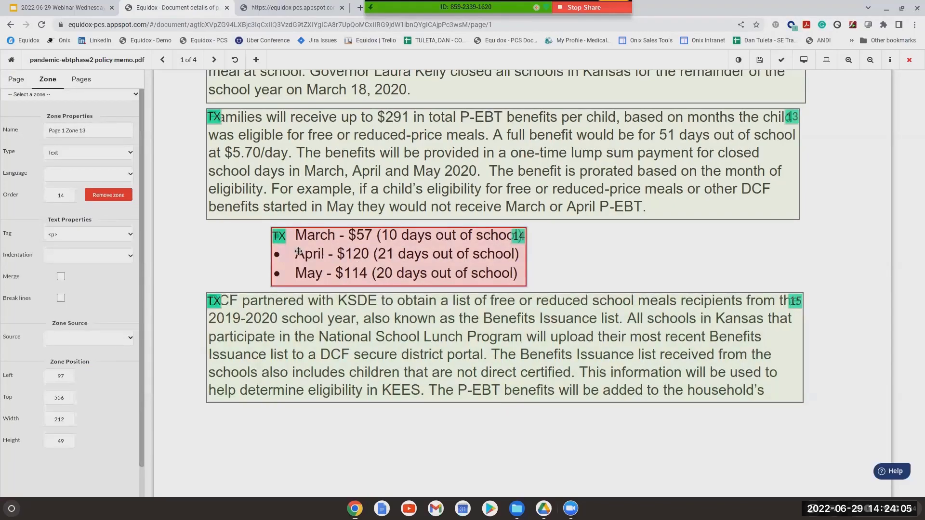
left_click(809, 61)
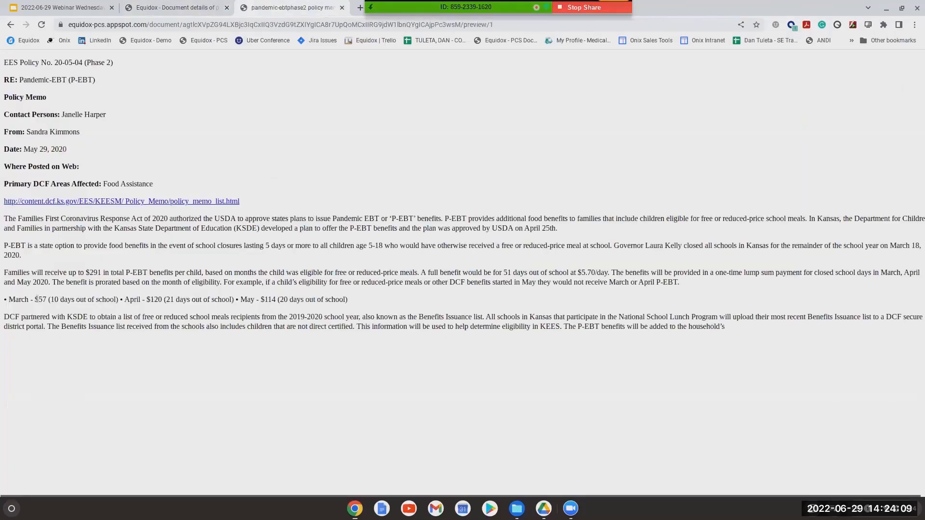
left_click_drag(4, 299, 359, 310)
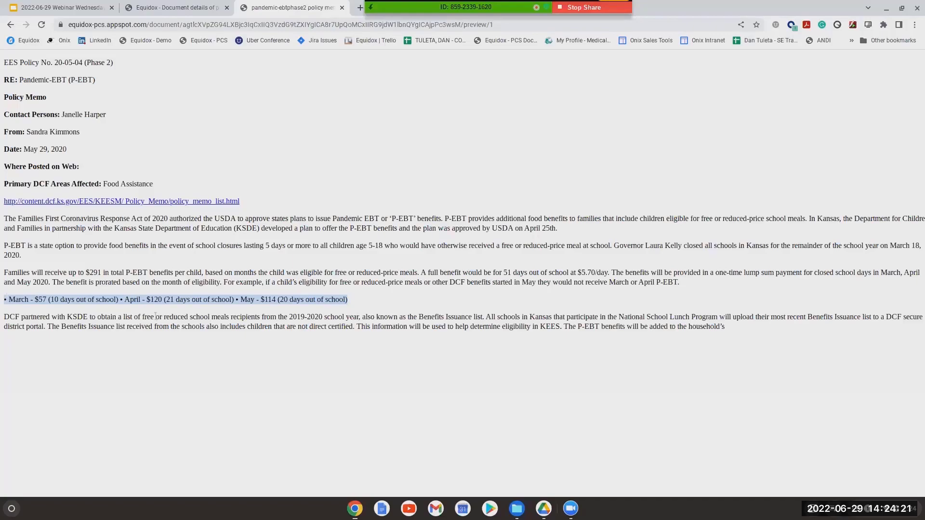
Convert the March, April and May text zone to a list split into three items, and check it in the HTML preview.
left_click(169, 8)
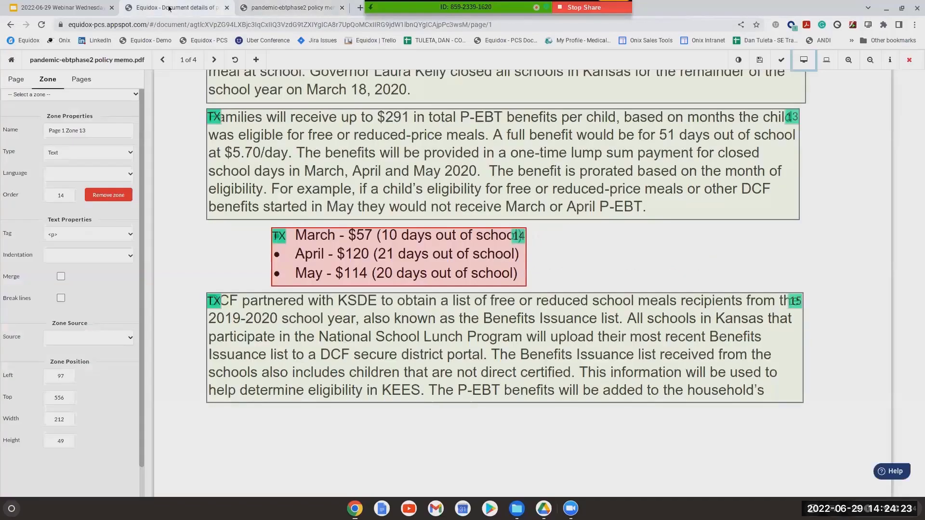
key("l")
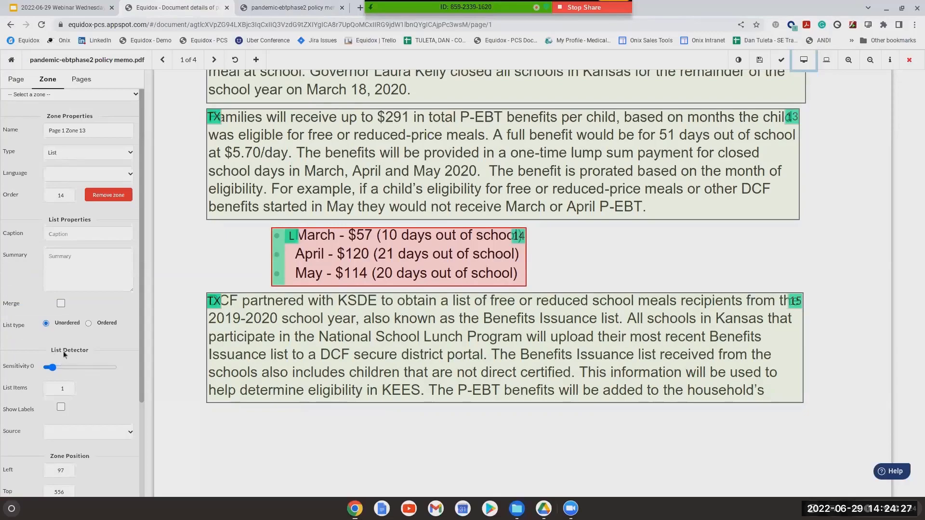
left_click_drag(52, 368, 61, 369)
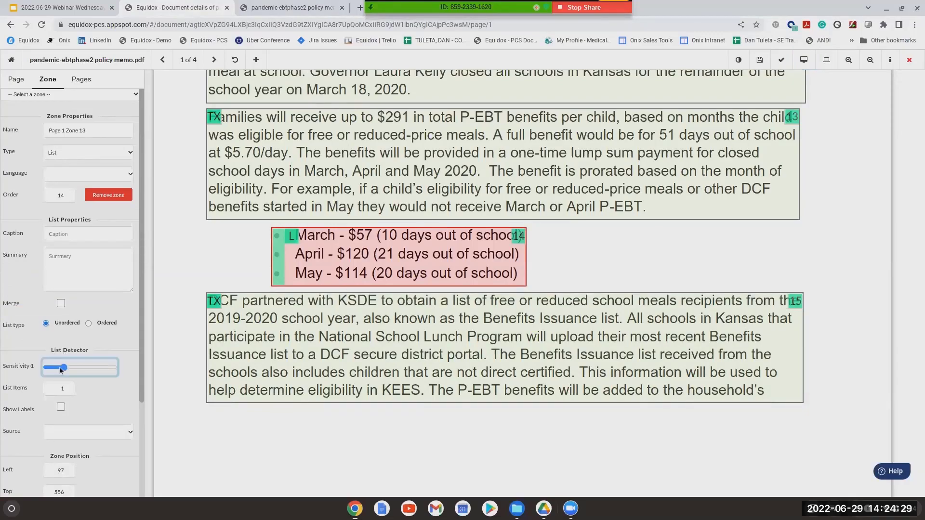
left_click(315, 234)
left_click(326, 260)
left_click(331, 273)
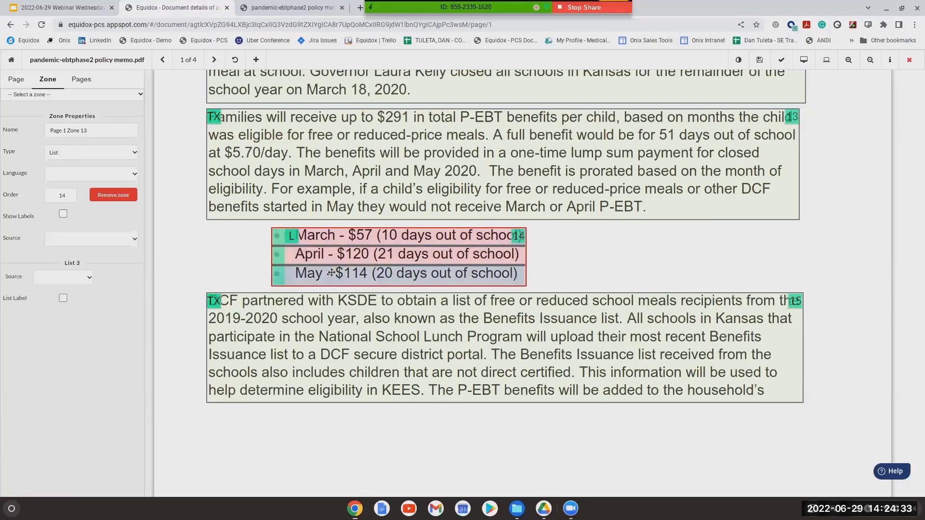
left_click(804, 59)
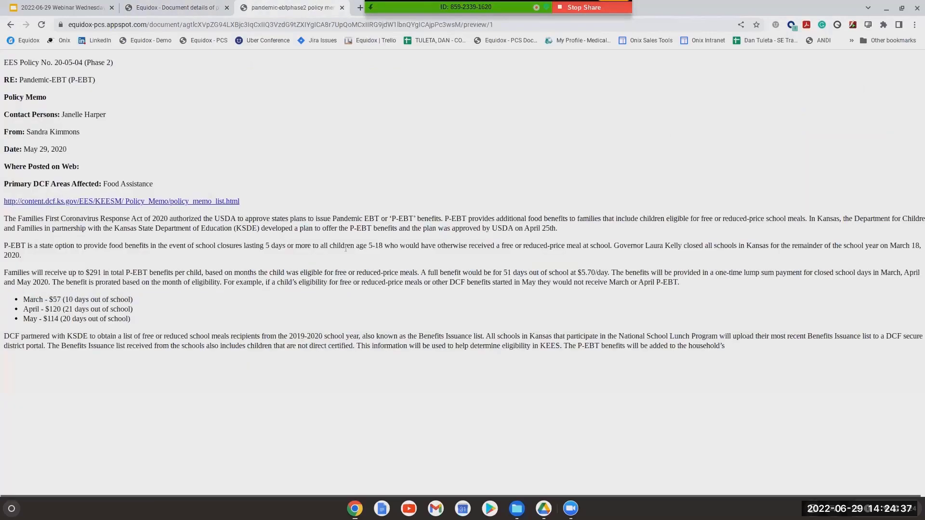
left_click_drag(24, 295, 126, 322)
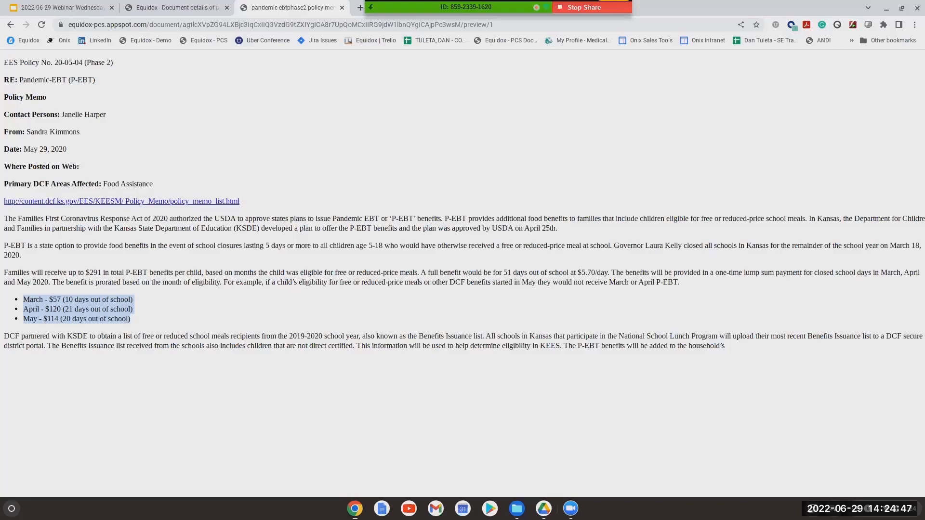
Return to the page editor and review page 1's zones, from the Policy Memo header table to the March, April and May list.
left_click(147, 15)
scroll(302, 271, "up", 7)
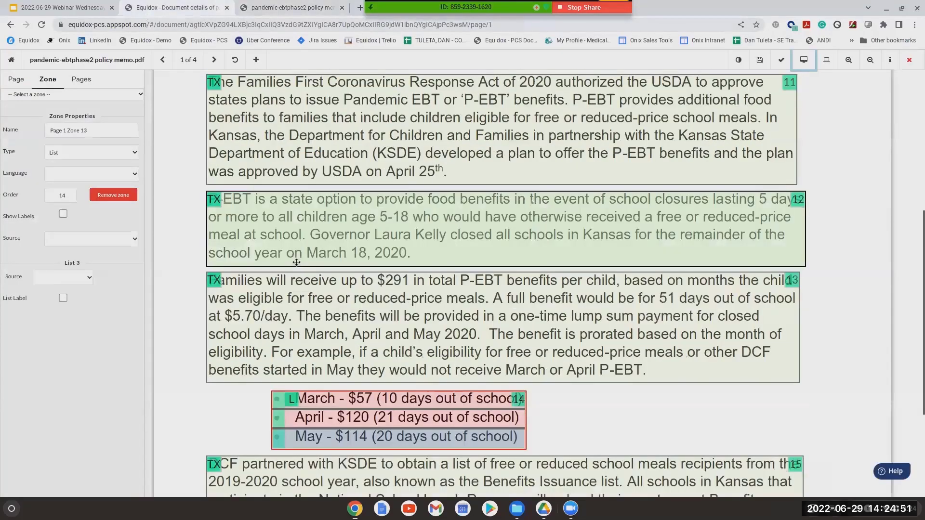
scroll(327, 313, "down", 5)
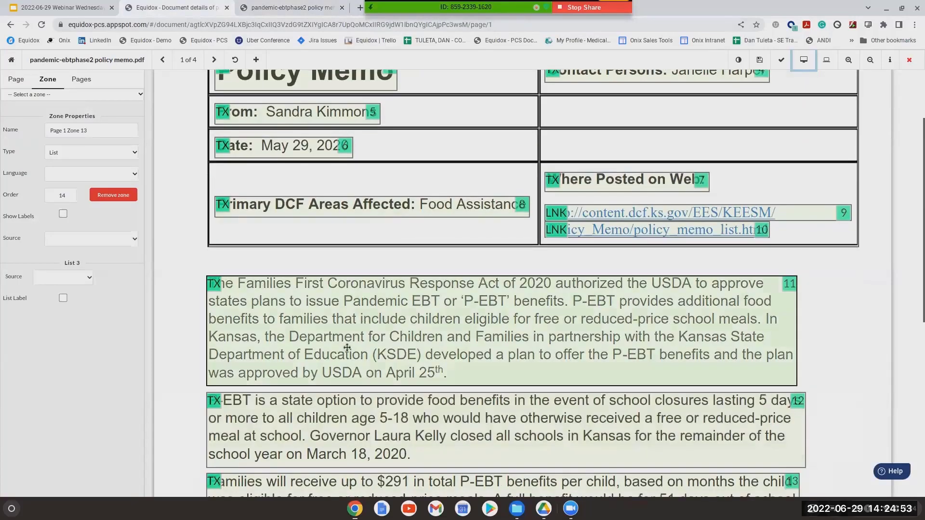
scroll(345, 348, "down", 6)
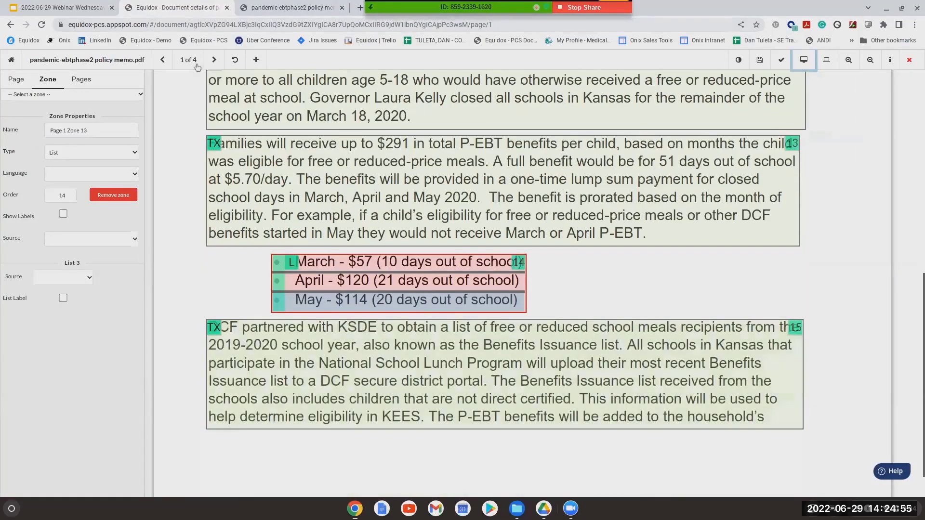
left_click(870, 62)
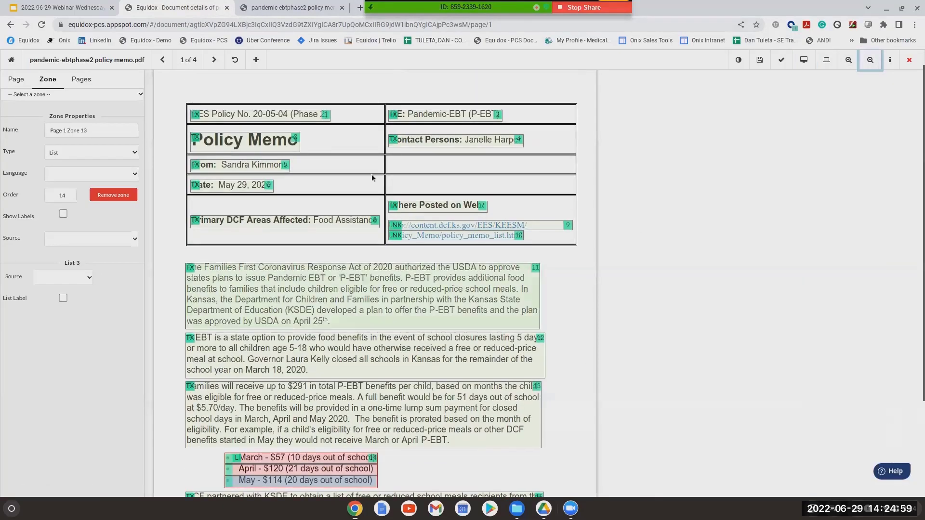
scroll(333, 379, "down", 3)
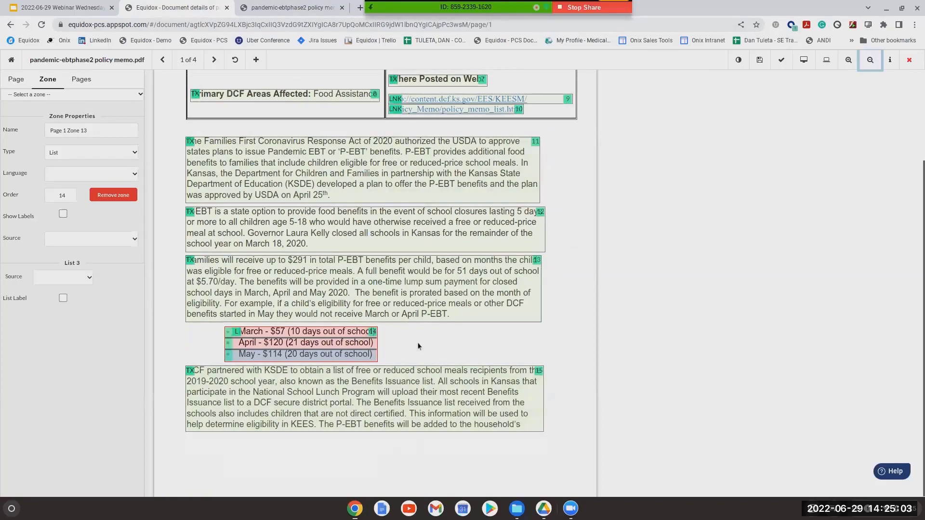
scroll(427, 354, "up", 2)
scroll(427, 354, "up", 1)
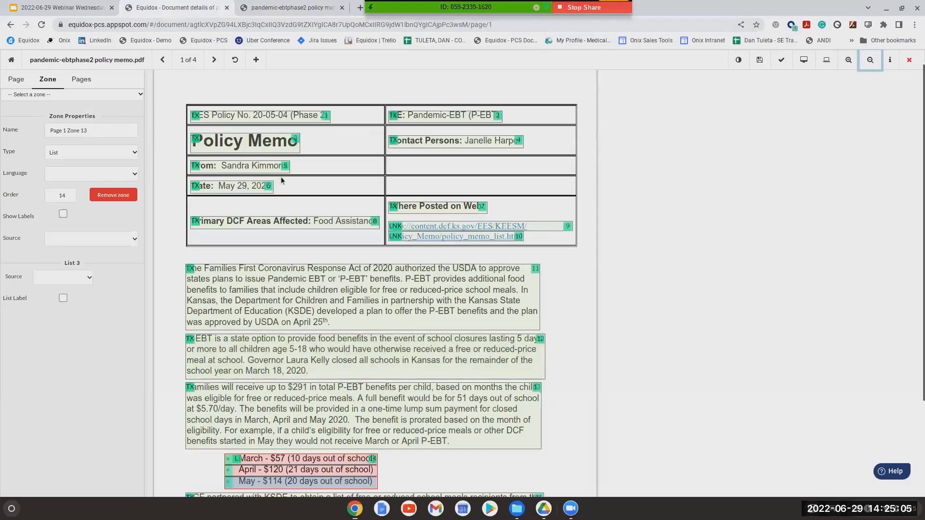
left_click(263, 147)
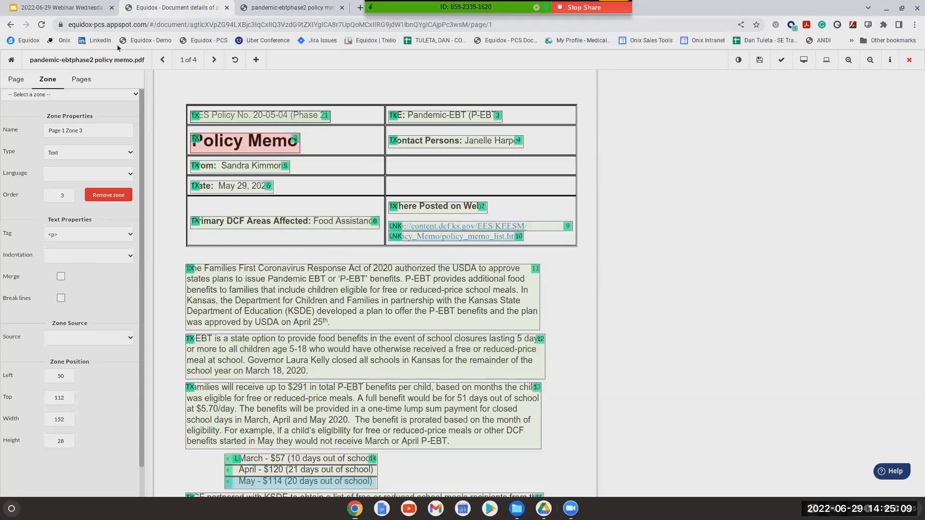
Save page 1, go to page 2 and look over its overlapping list zones.
left_click(215, 61)
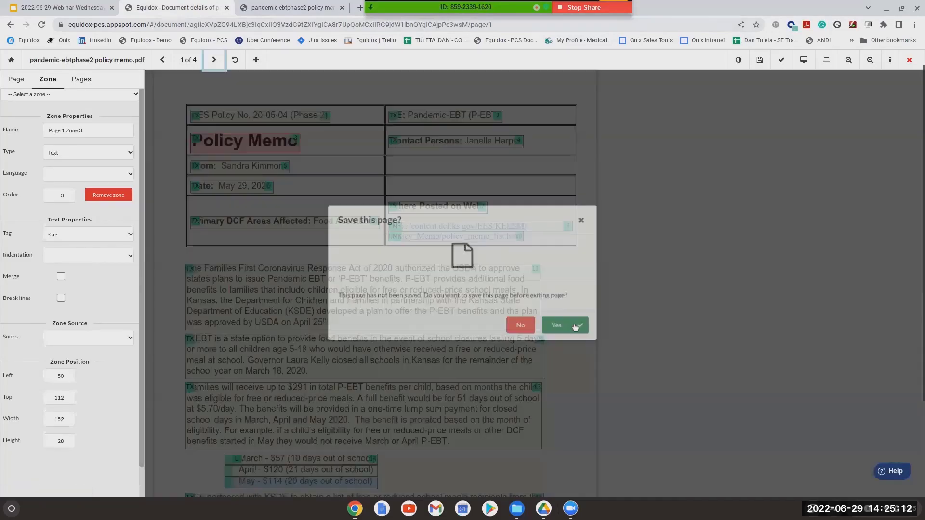
left_click(576, 326)
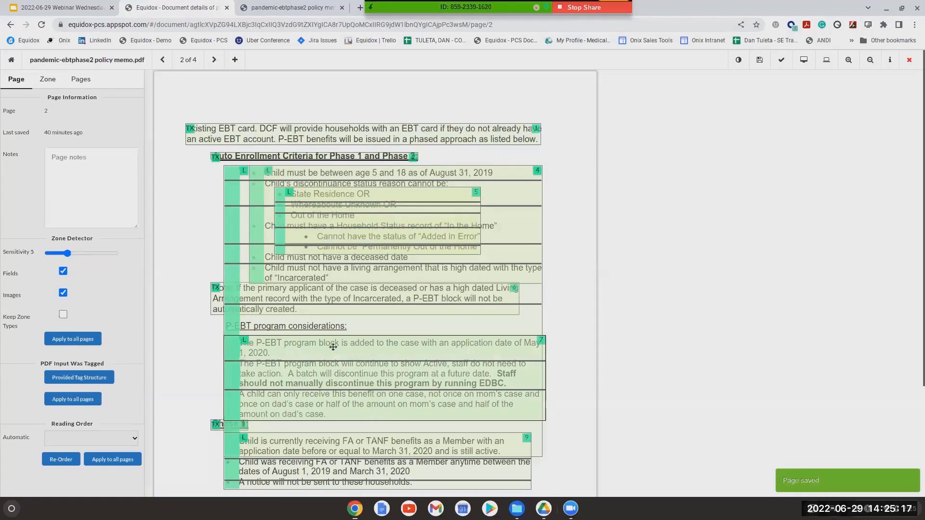
scroll(355, 350, "down", 2)
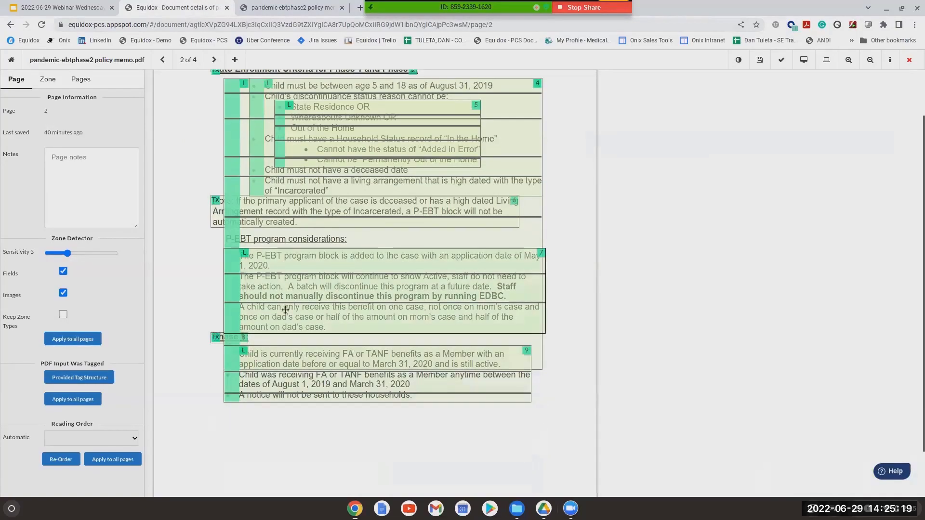
scroll(292, 337, "up", 2)
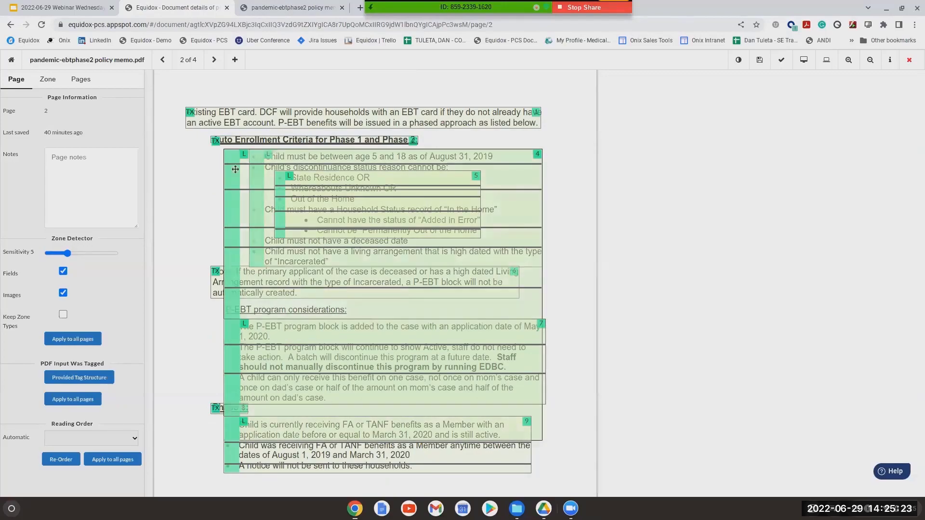
Inspect page 2's oversized merged list zone, and re-detect the page's zones with a Zone Detector sensitivity of 7.
left_click(235, 200)
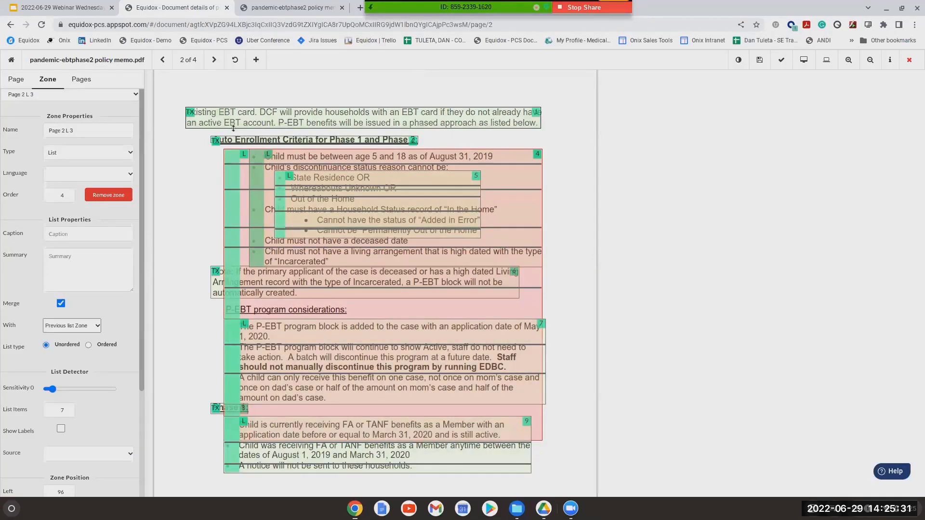
left_click(16, 79)
left_click(74, 255)
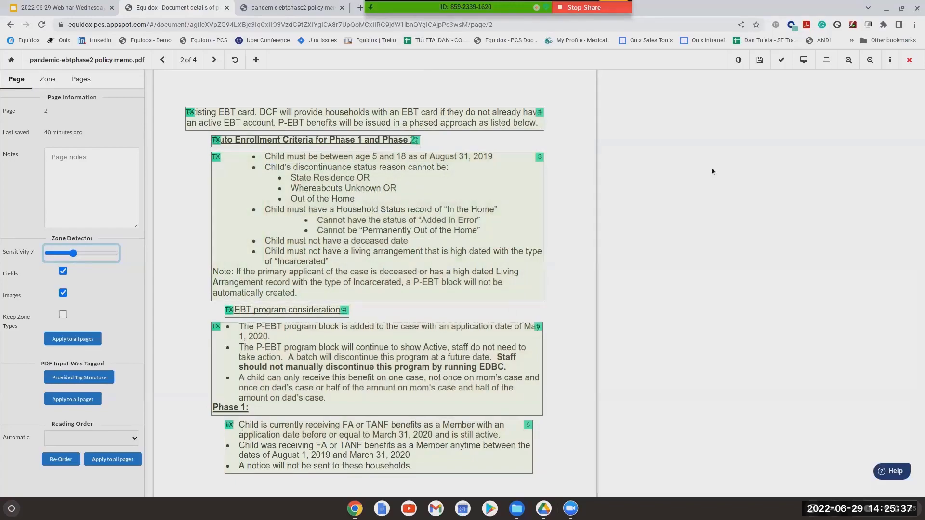
Resize the enrollment criteria zone to about 414 wide and 161 high, enclosing only the bulleted items and excluding the Note paragraph.
left_click(847, 60)
left_click(847, 61)
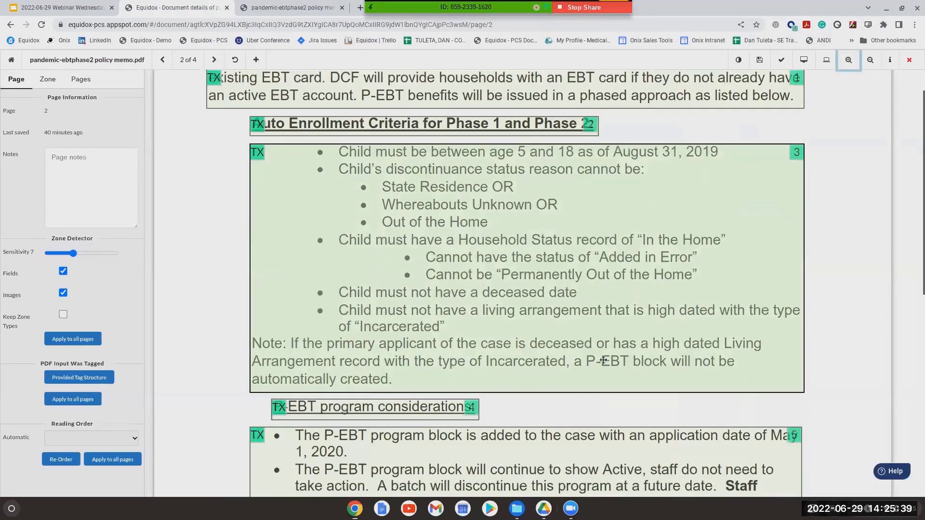
left_click(587, 394)
left_click_drag(587, 393, 588, 333)
left_click_drag(549, 294, 607, 289)
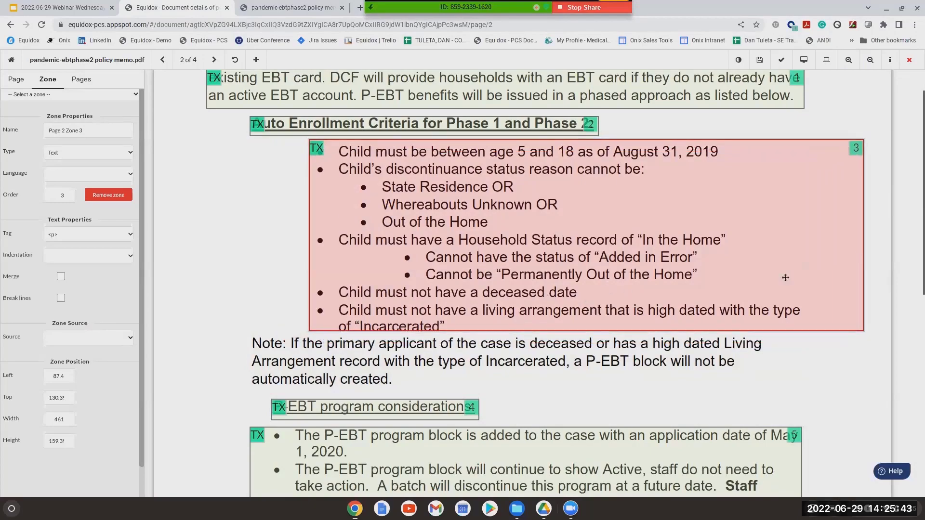
left_click_drag(862, 255, 807, 254)
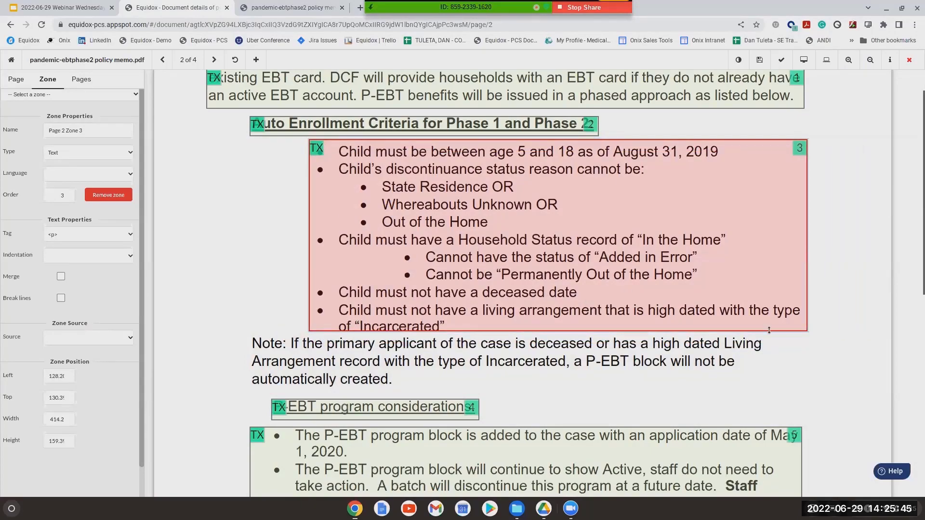
left_click_drag(768, 331, 769, 333)
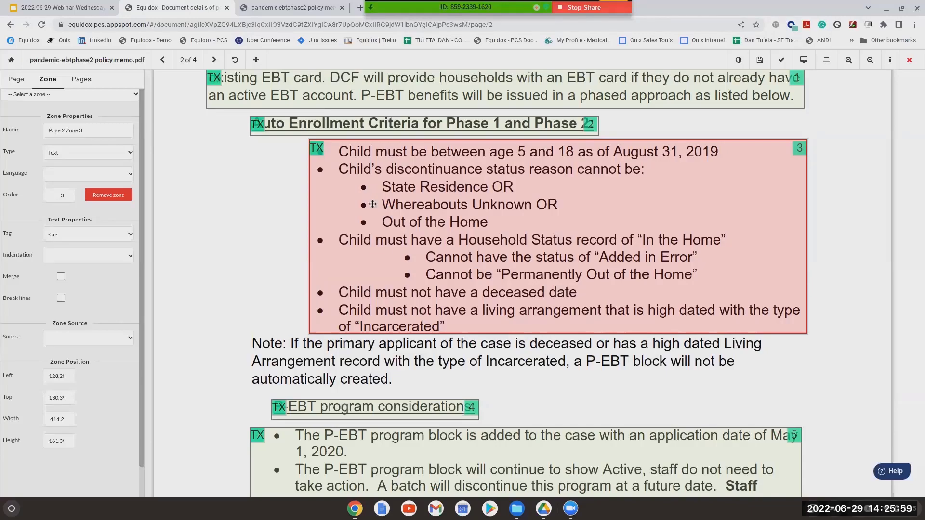
Convert the enrollment criteria zone to a list with a List Detector sensitivity of 5, and inspect its items and two nested lists.
key("l")
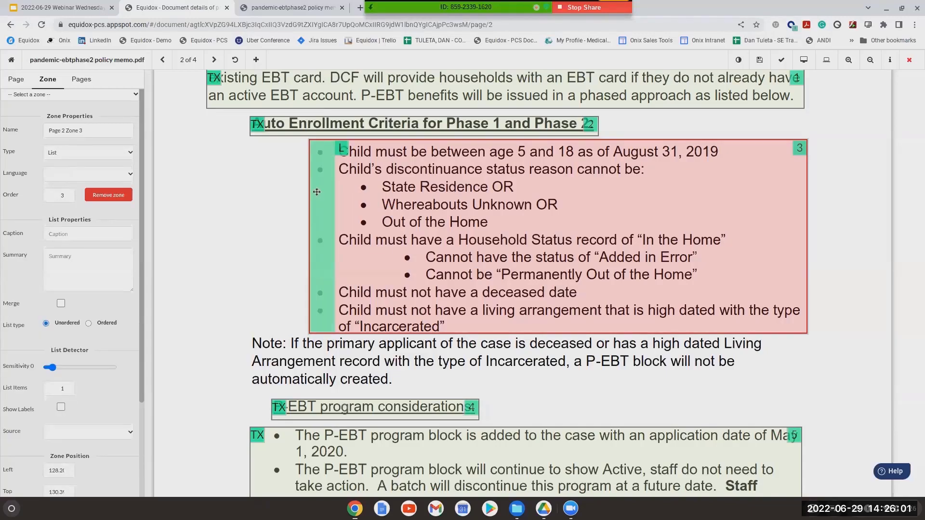
left_click_drag(52, 367, 108, 373)
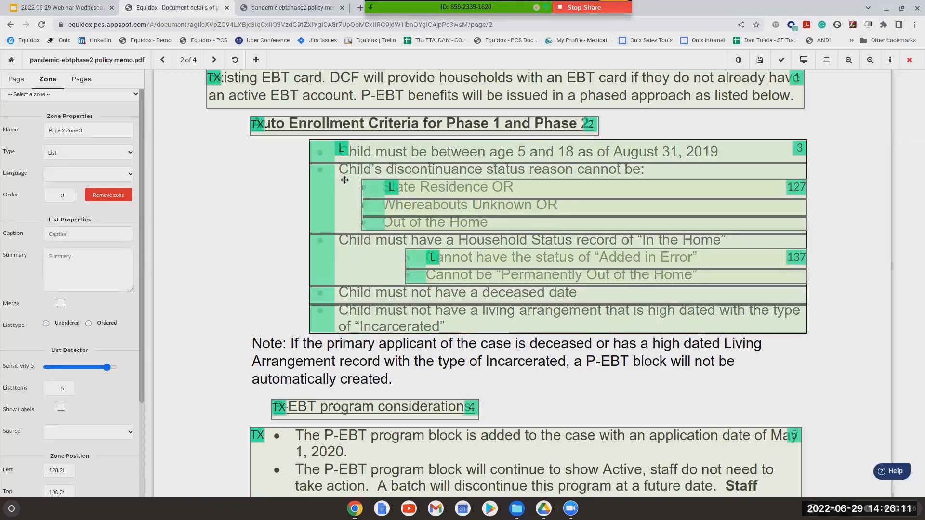
left_click(370, 153)
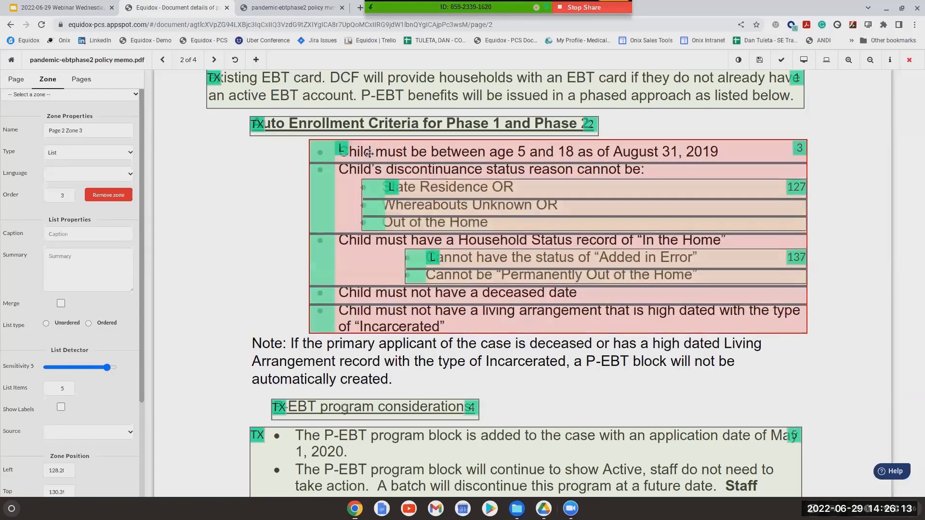
left_click(336, 156)
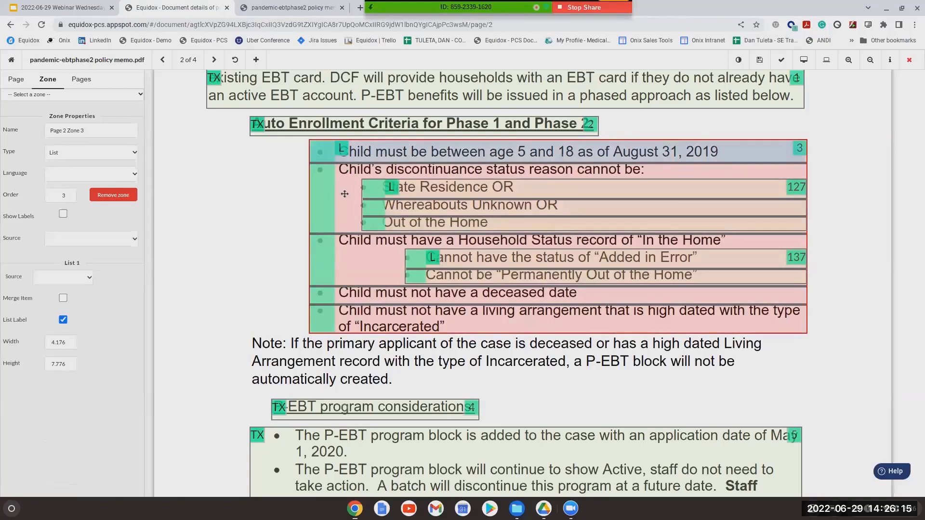
left_click(344, 194)
left_click(344, 239)
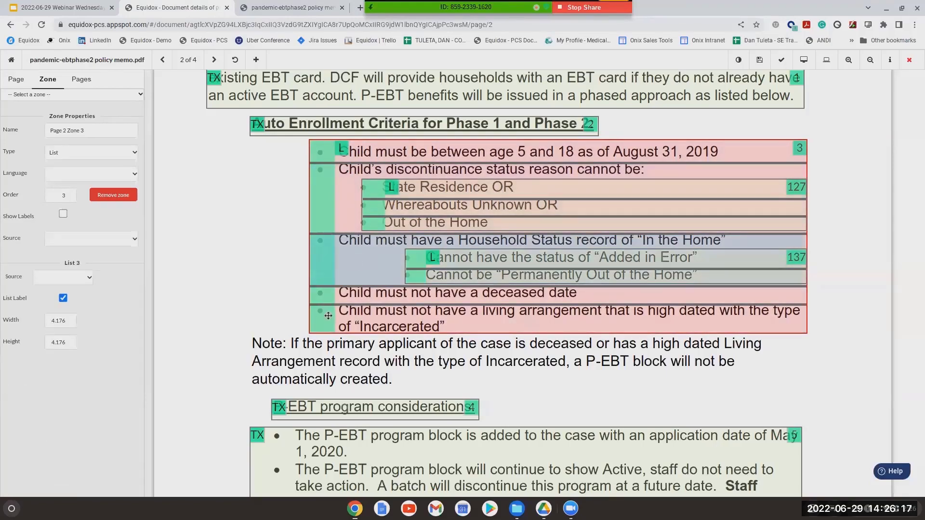
left_click(422, 187)
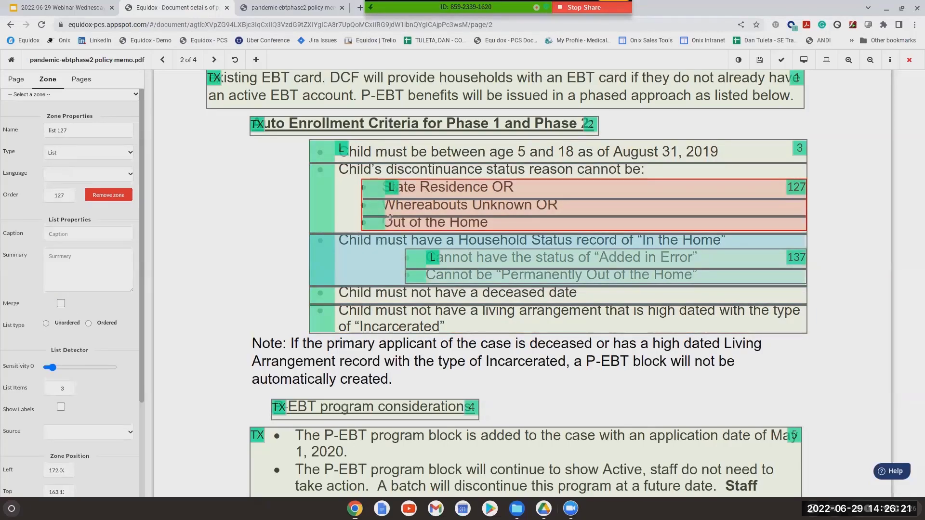
left_click(452, 261)
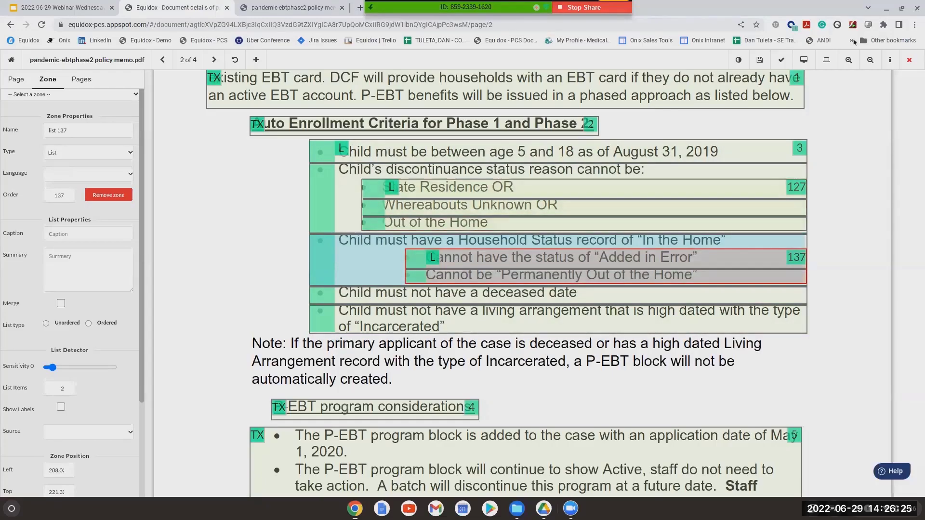
Check the nested criteria list in page 2's HTML preview, save the page layout and close the preview.
left_click(809, 63)
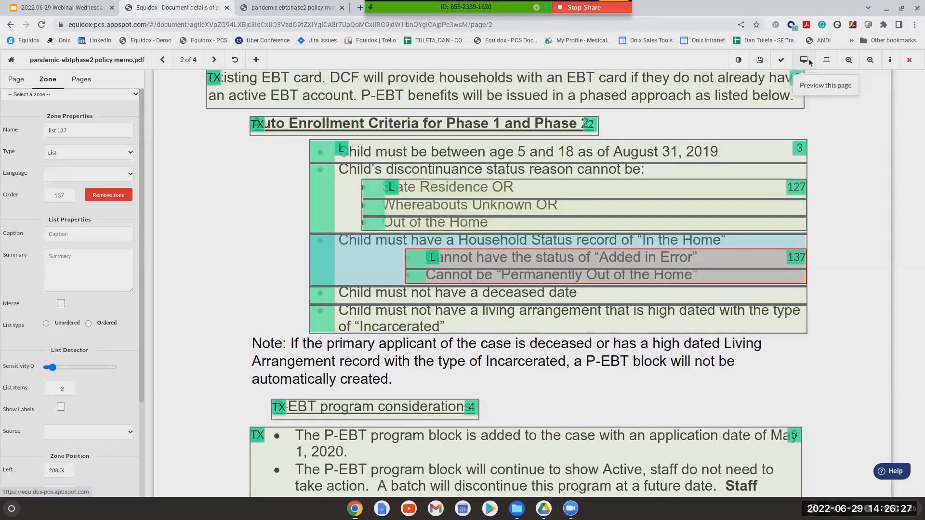
left_click_drag(25, 97, 295, 198)
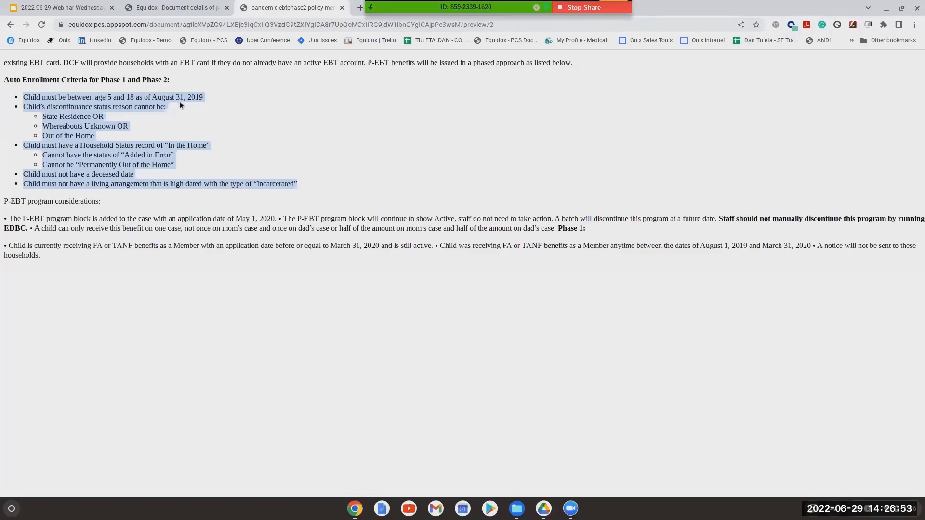
left_click(200, 10)
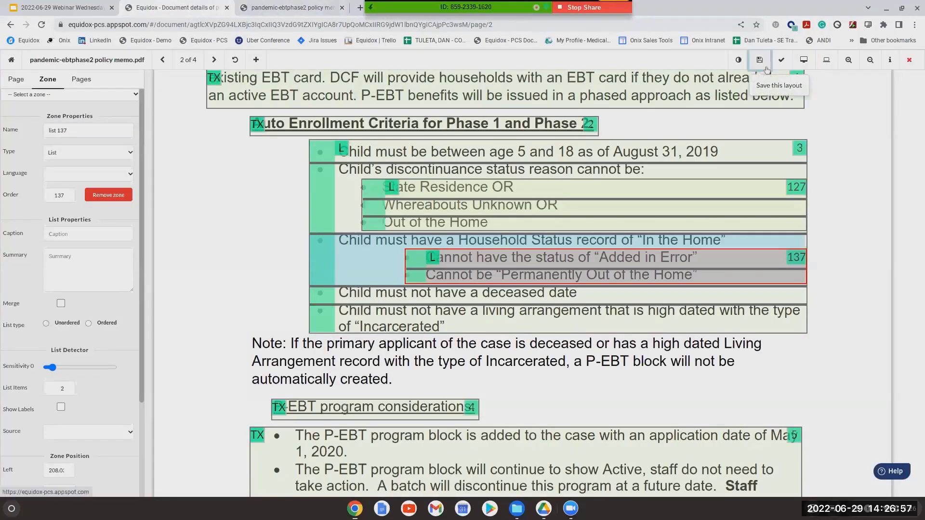
left_click(337, 11)
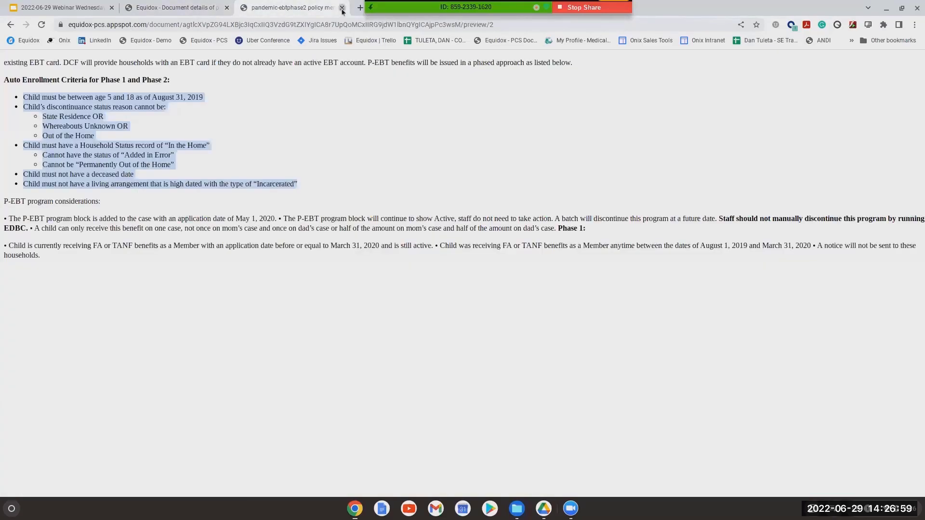
left_click(341, 8)
Re-detect page 2's zones with a Zone Detector sensitivity of 5.
left_click(22, 82)
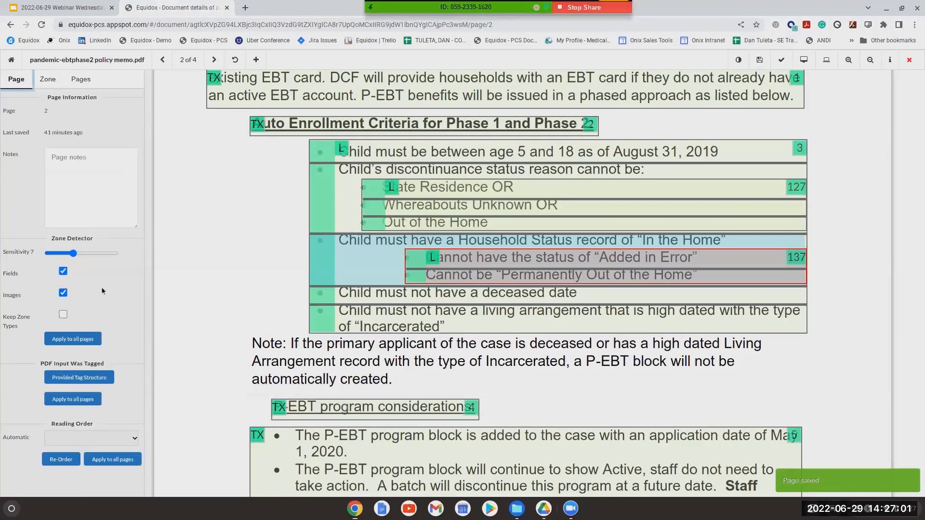
scroll(100, 287, "down", 3)
scroll(175, 288, "up", 4)
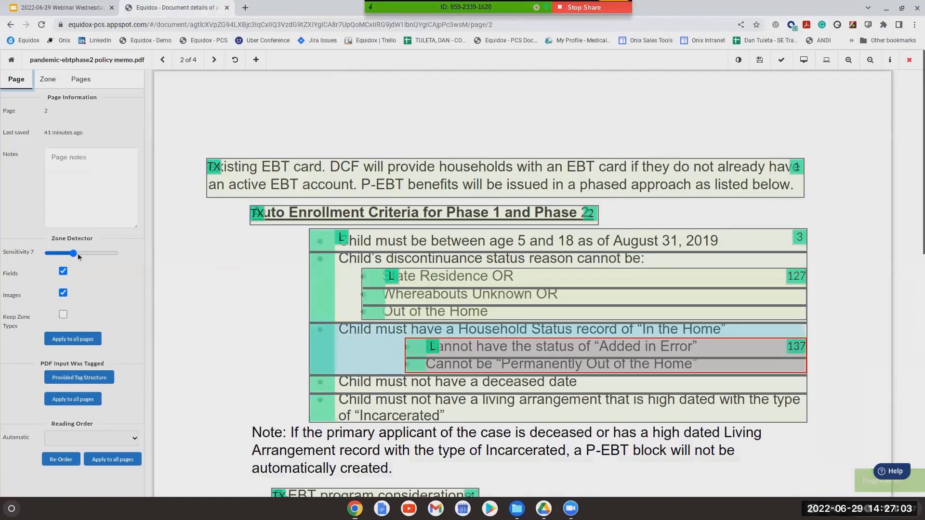
left_click_drag(77, 256, 69, 255)
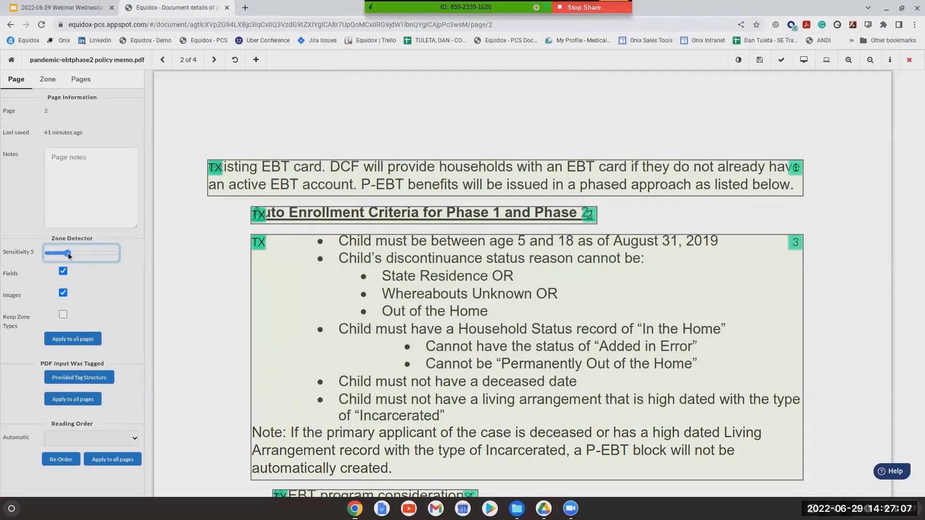
scroll(126, 345, "down", 1)
Explore the automatic reading order options for page 2, including the 3 columns choice, and look over the page's zone order.
left_click(106, 437)
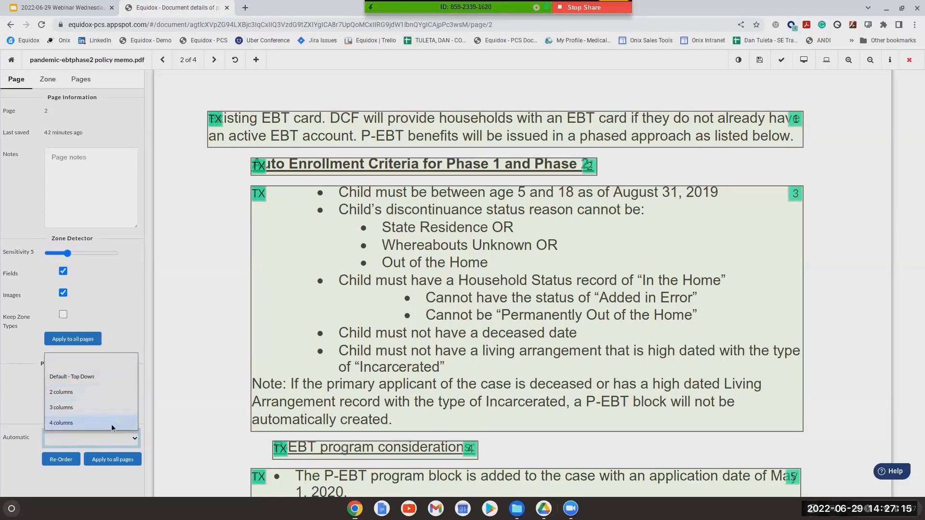
left_click(57, 408)
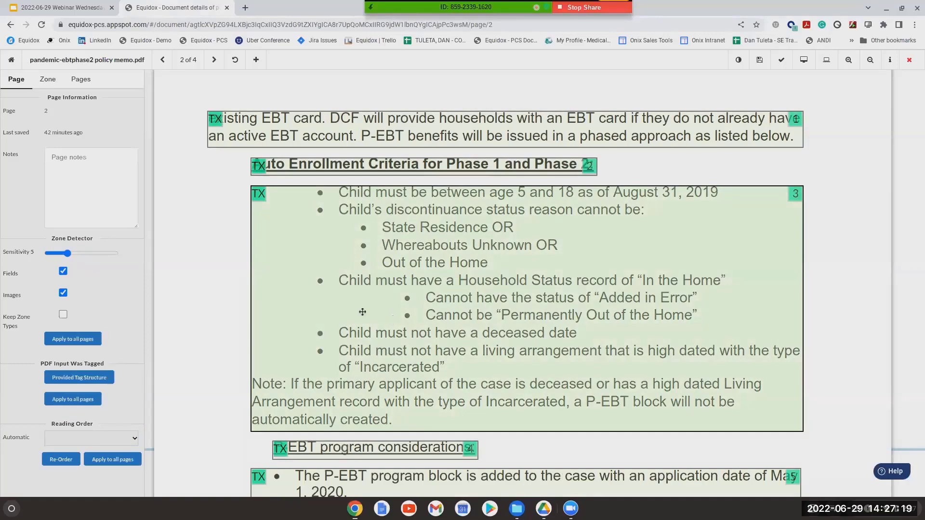
scroll(216, 325, "down", 2)
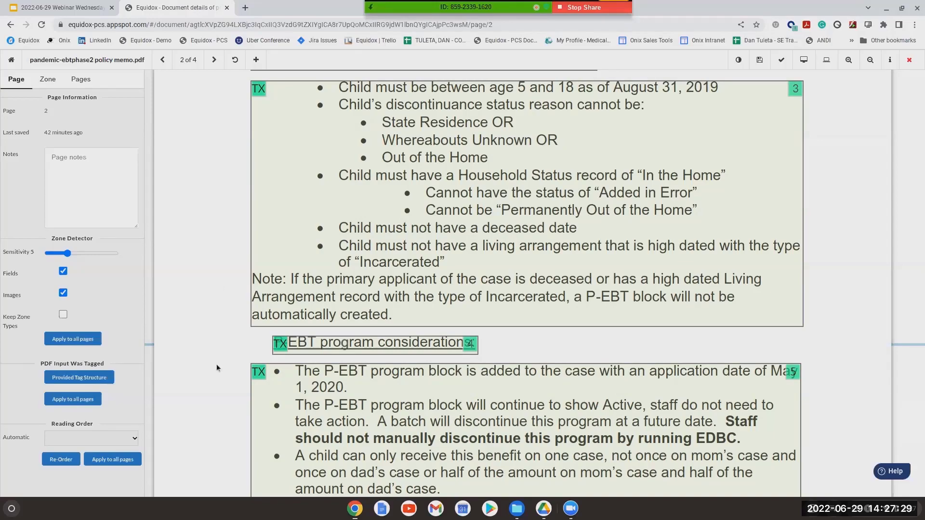
left_click(131, 439)
left_click(130, 438)
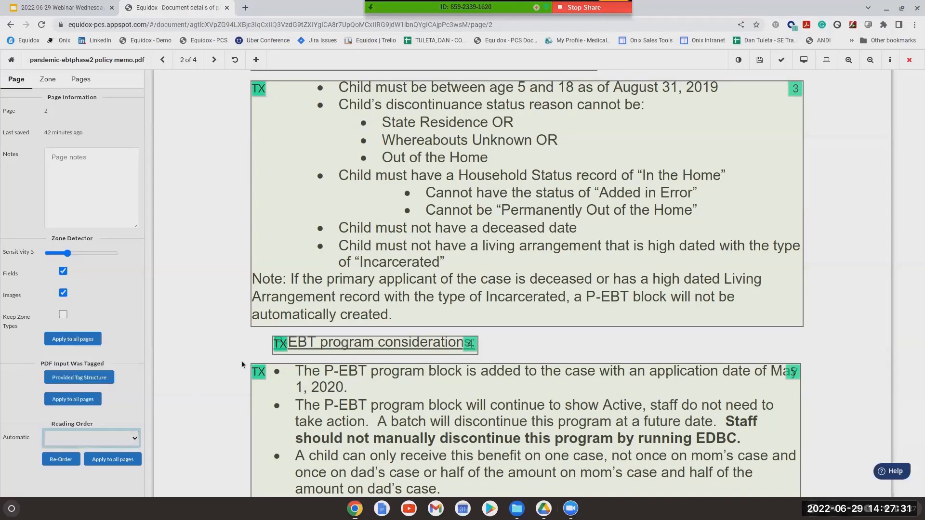
Widen the EBT program considerations heading zone on page 2 to a width of about 207.
scroll(241, 360, "down", 2)
left_click(382, 244)
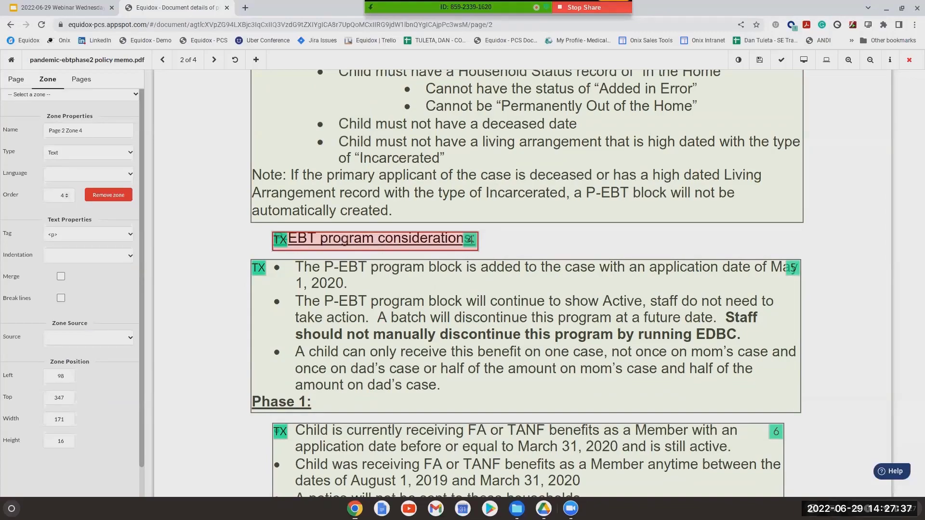
left_click_drag(478, 250, 520, 249)
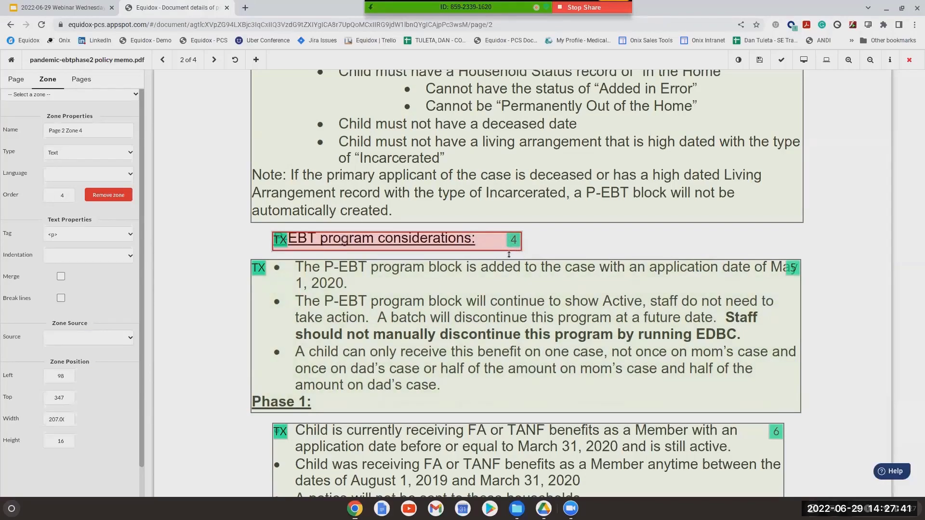
scroll(509, 254, "up", 1)
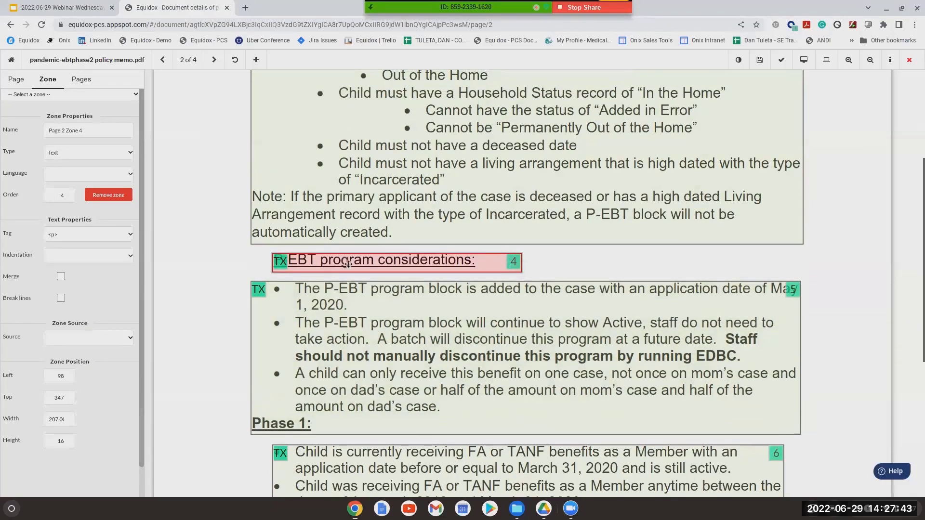
Check the zones above the EBT program considerations heading and set that heading zone's order to .4.
scroll(347, 264, "up", 5)
left_click(368, 194)
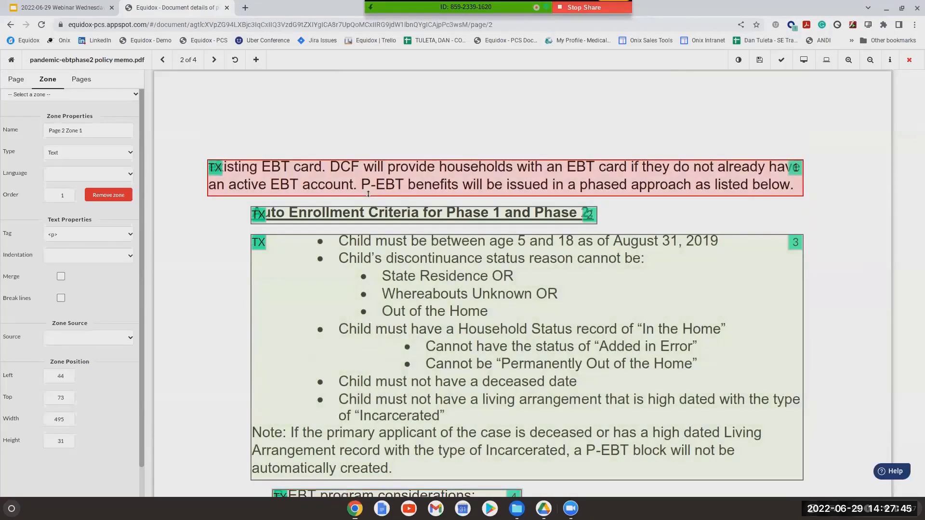
left_click(415, 213)
left_click(416, 311)
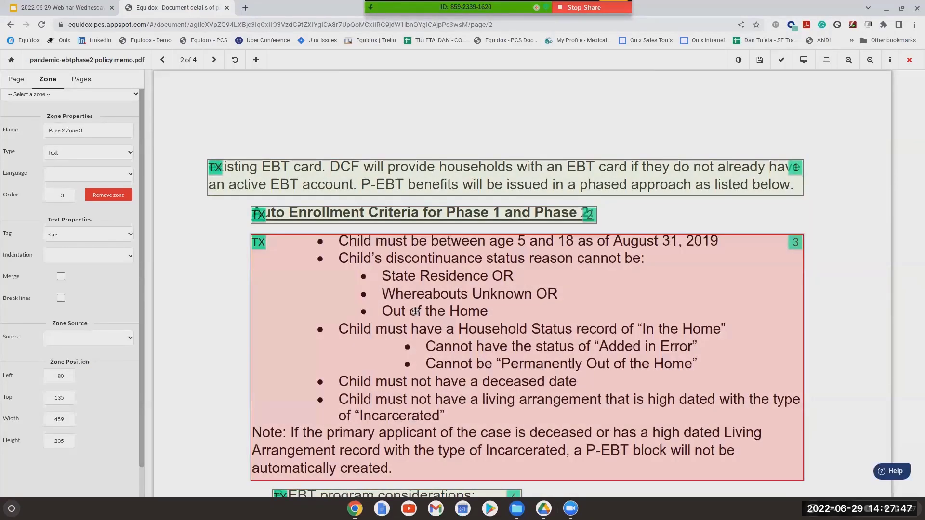
scroll(436, 310, "down", 1)
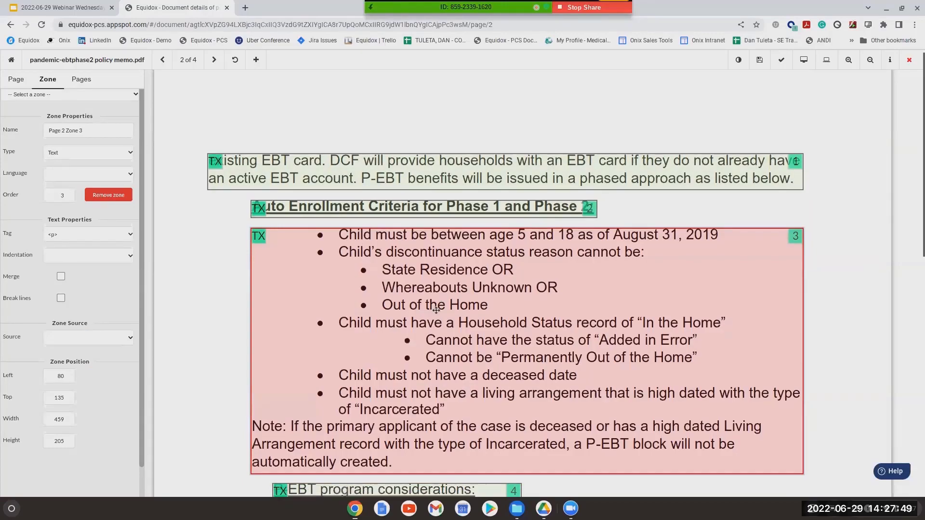
scroll(436, 310, "down", 5)
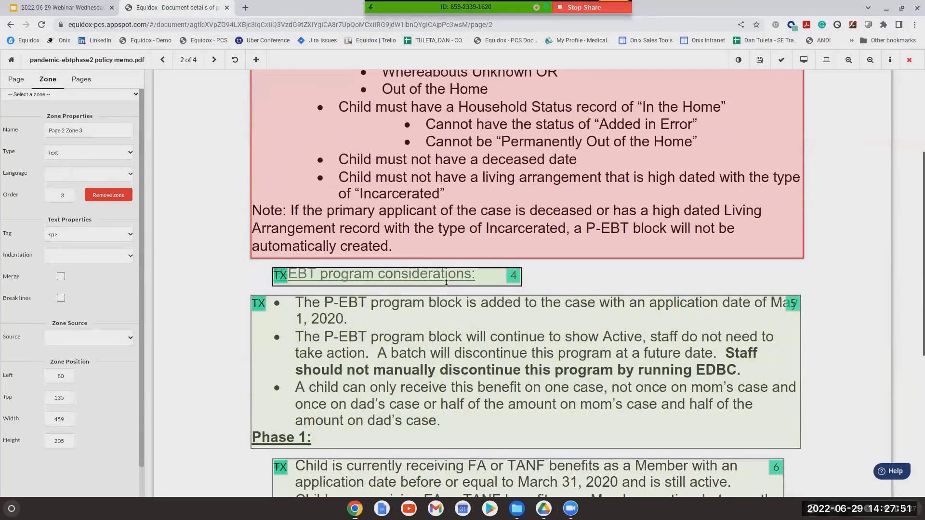
left_click(446, 283)
left_click(60, 196)
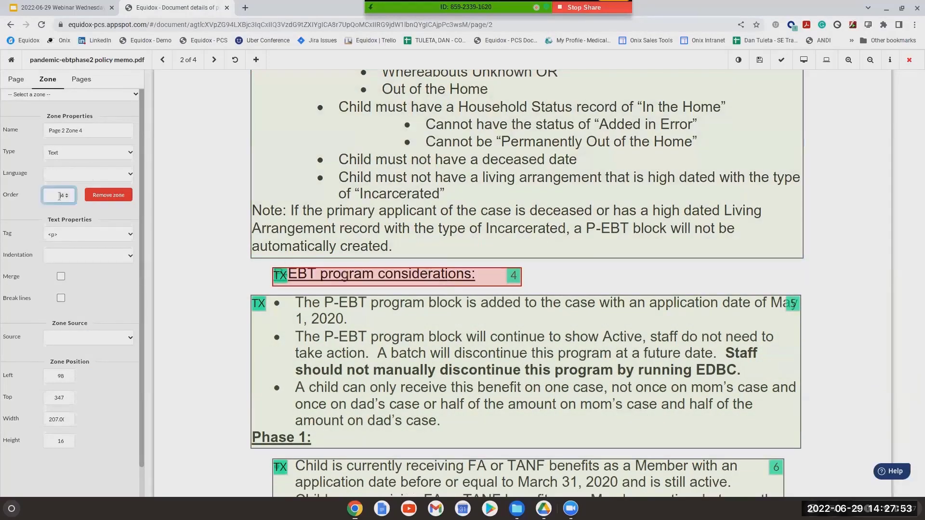
type(".")
Exit page 2 with its changes saved and return to the Documents list.
left_click(911, 65)
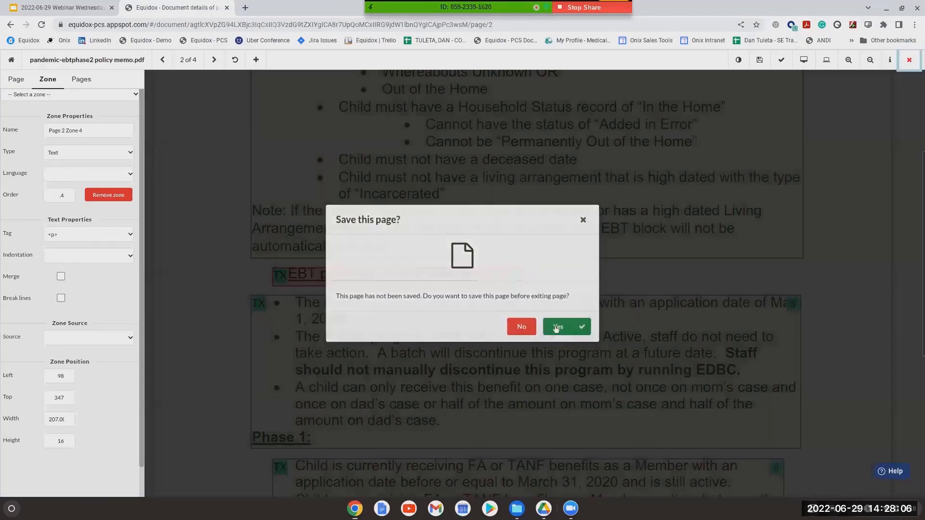
left_click(556, 330)
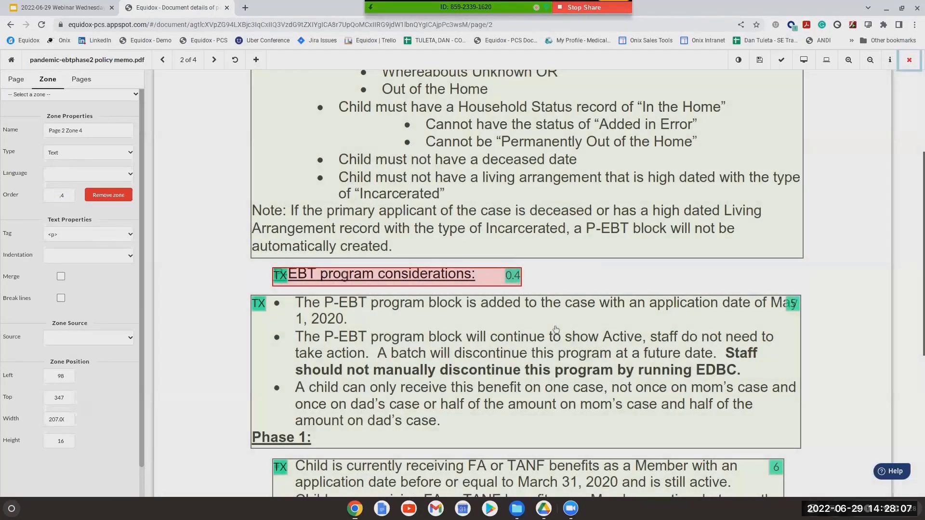
left_click(34, 113)
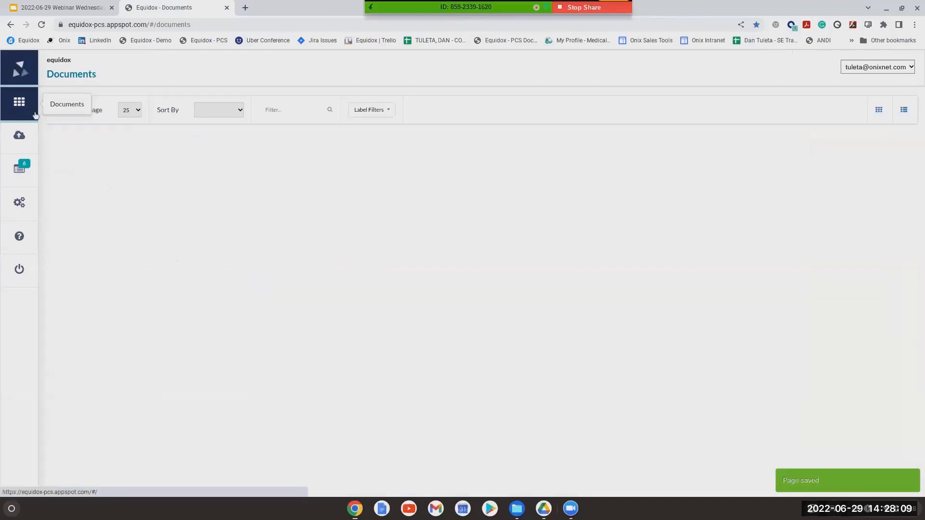
Open the ancestral_puebloans.pdf document and show its images.
scroll(196, 274, "down", 9)
scroll(205, 311, "down", 5)
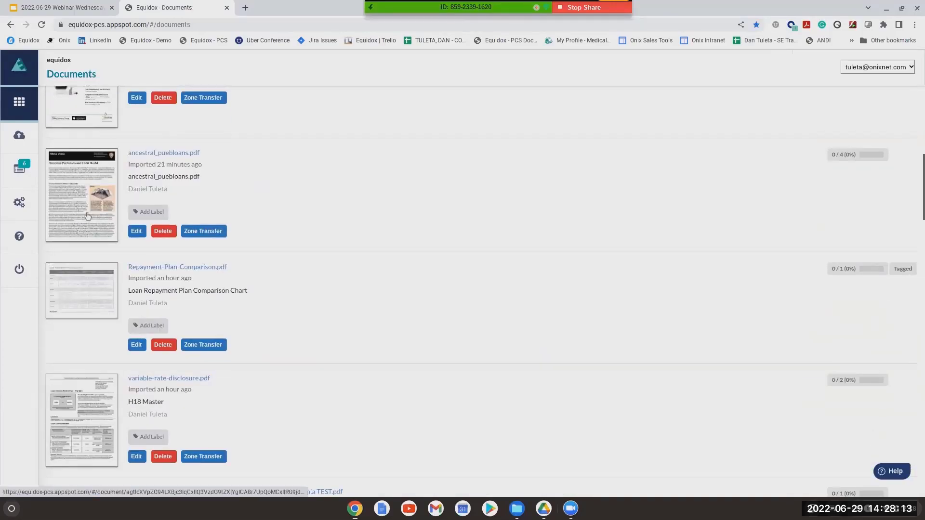
left_click(88, 216)
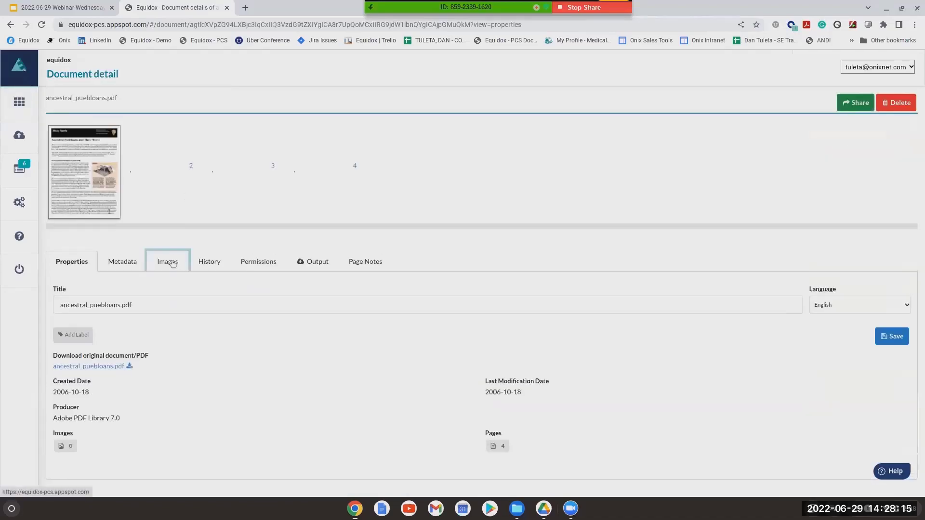
left_click(172, 263)
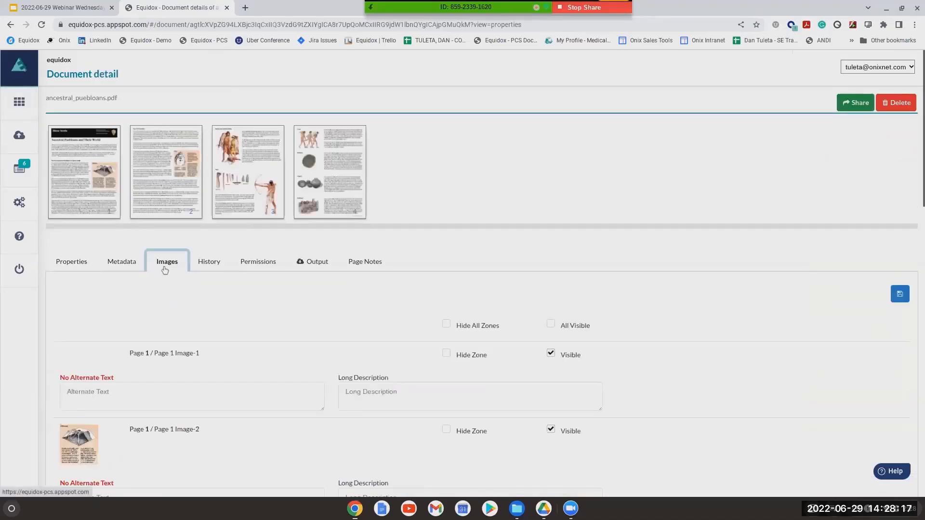
Look through the document's images from page 1 to page 4 along with their alternate text and visibility settings.
scroll(223, 298, "down", 3)
scroll(224, 301, "down", 3)
scroll(200, 396, "down", 8)
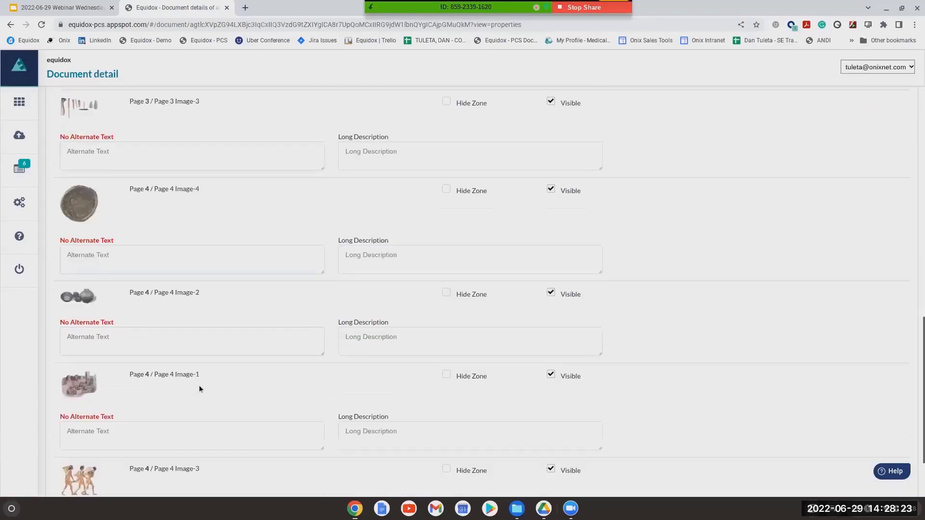
scroll(214, 374, "down", 2)
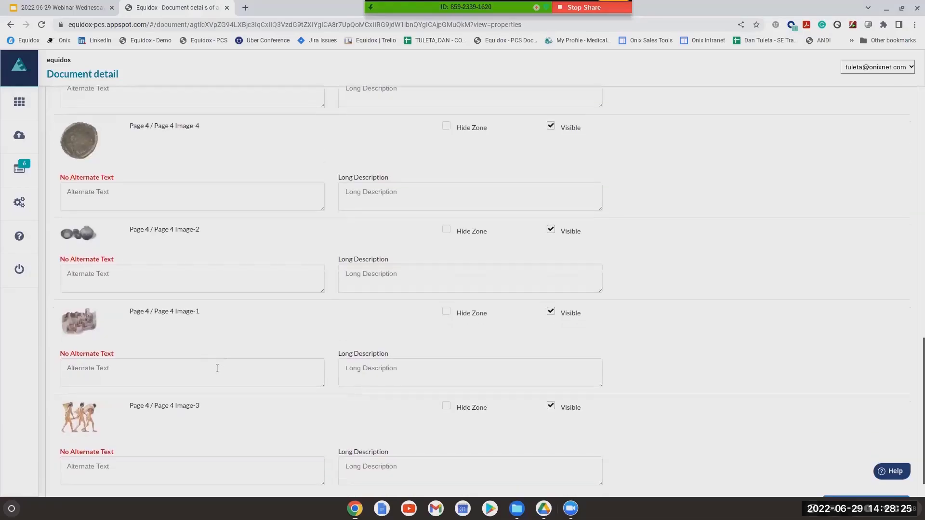
scroll(212, 372, "up", 7)
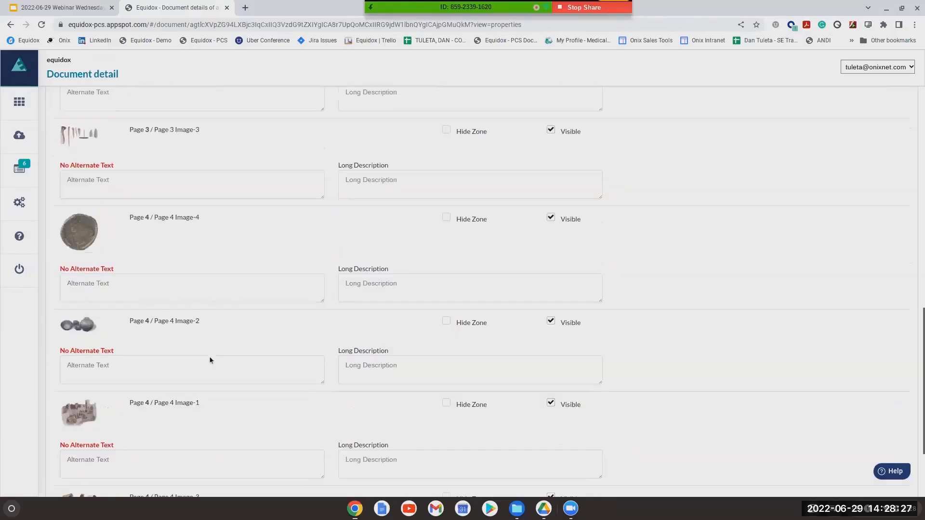
scroll(209, 356, "up", 10)
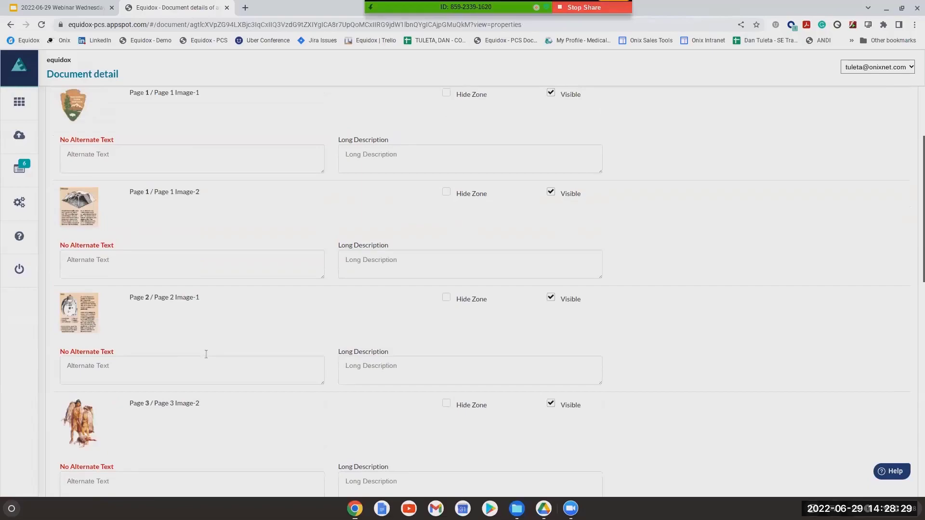
scroll(205, 354, "up", 2)
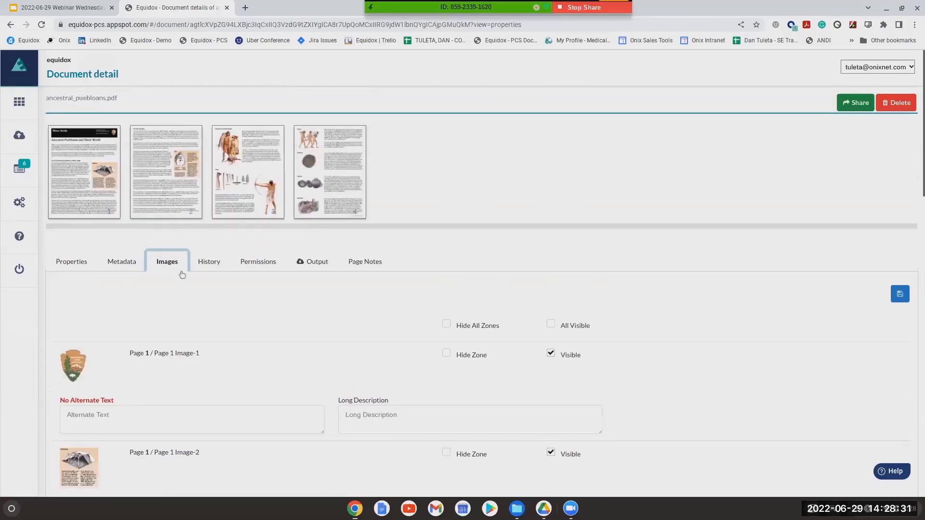
Go through the empty alternate text fields of the images on pages 1 to 3, starting with the first image.
left_click(227, 429)
scroll(212, 422, "down", 1)
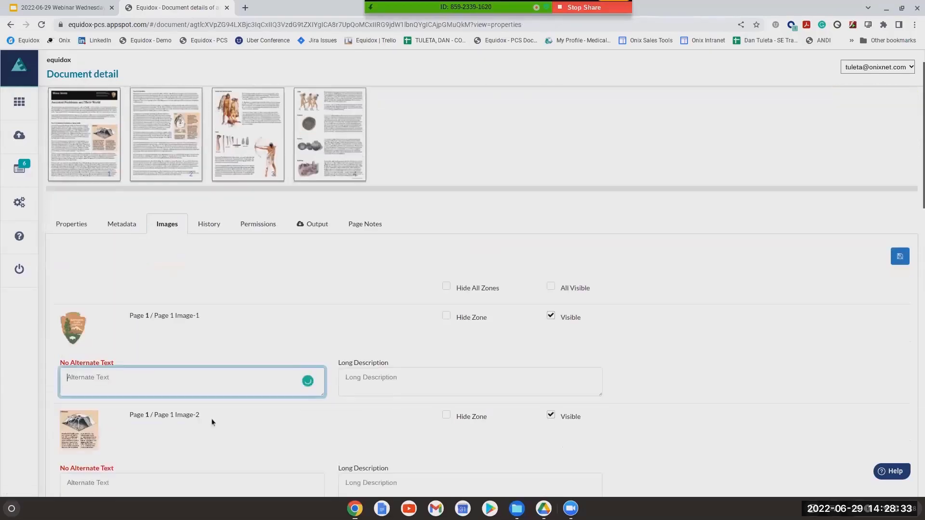
scroll(212, 423, "down", 1)
left_click(215, 438)
scroll(215, 436, "down", 4)
left_click(212, 413)
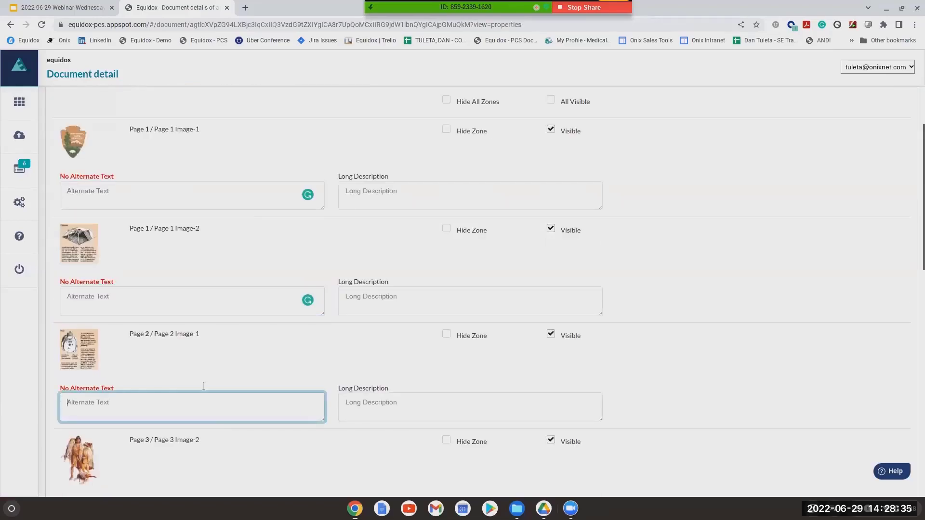
scroll(198, 369, "down", 3)
left_click(212, 400)
scroll(222, 391, "up", 3)
scroll(222, 390, "up", 4)
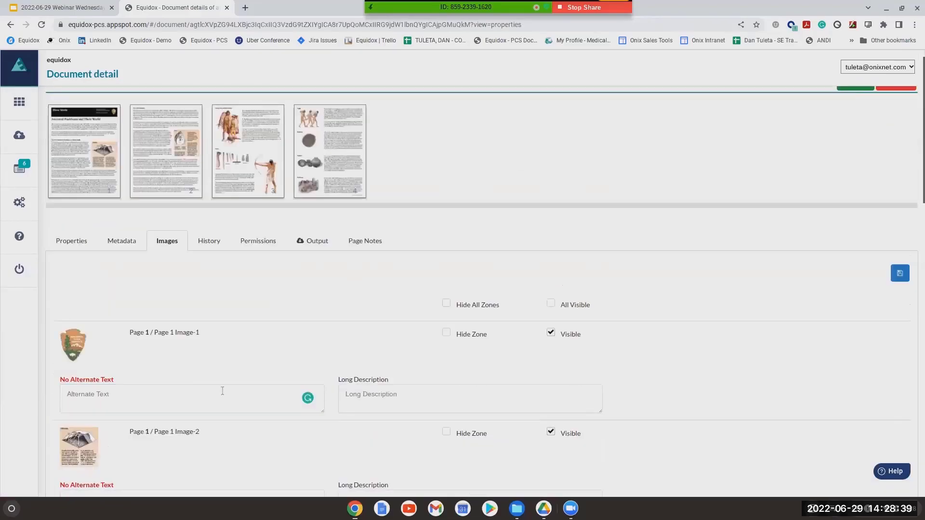
left_click(151, 24)
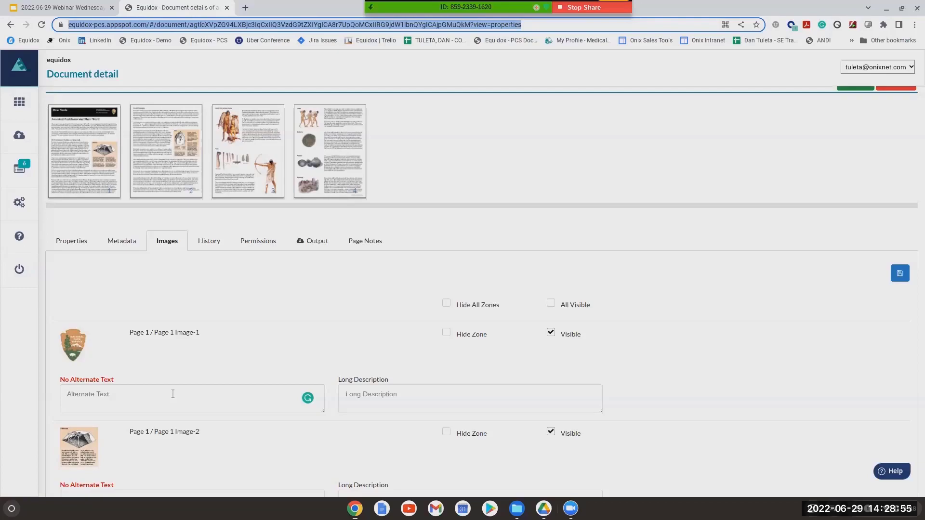
Try hiding all image zones and making all images not visible, and restore both settings.
left_click(446, 303)
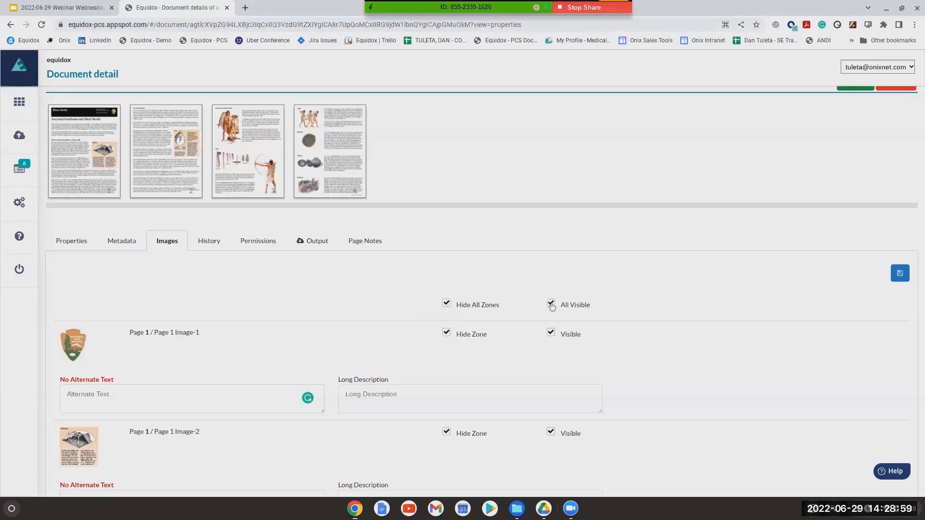
left_click(551, 305)
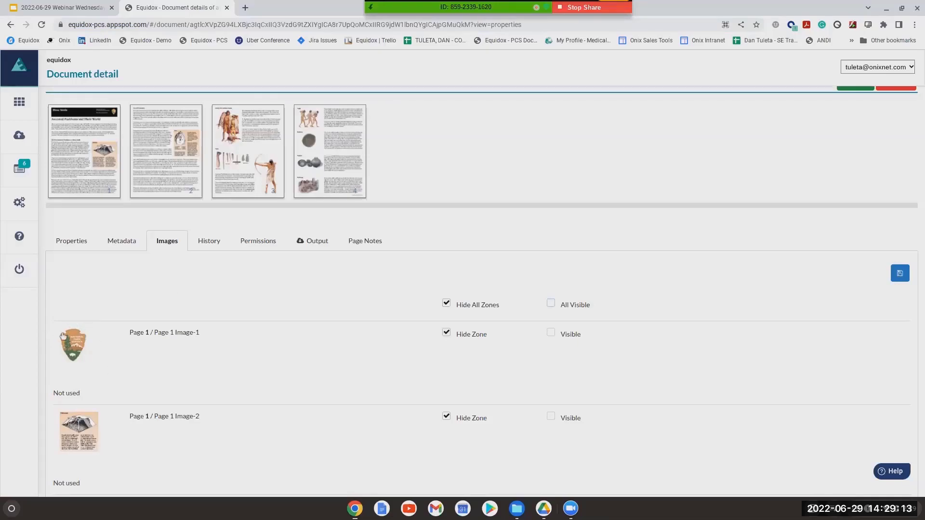
left_click(447, 303)
left_click(447, 304)
left_click(551, 305)
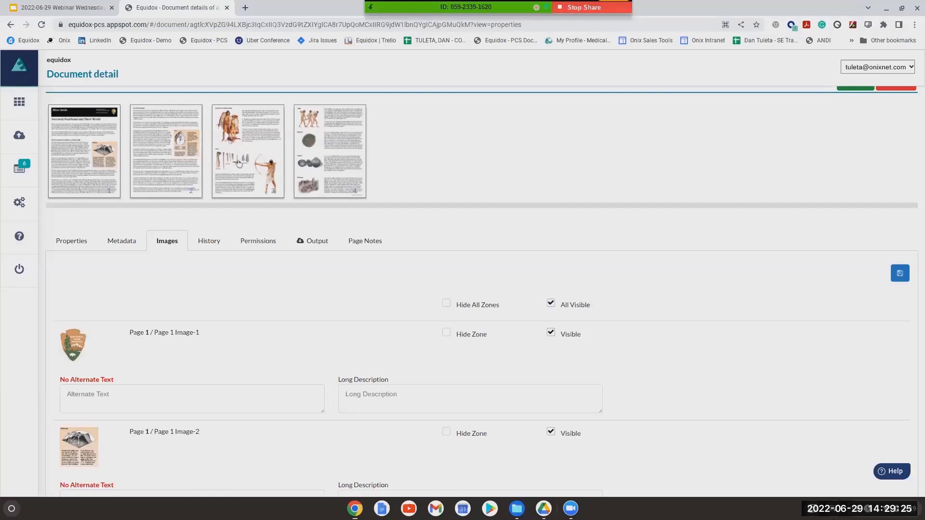
Open page 1 of ancestral_puebloans.pdf, select the pithouse image zone and go to its alt description.
left_click(106, 176)
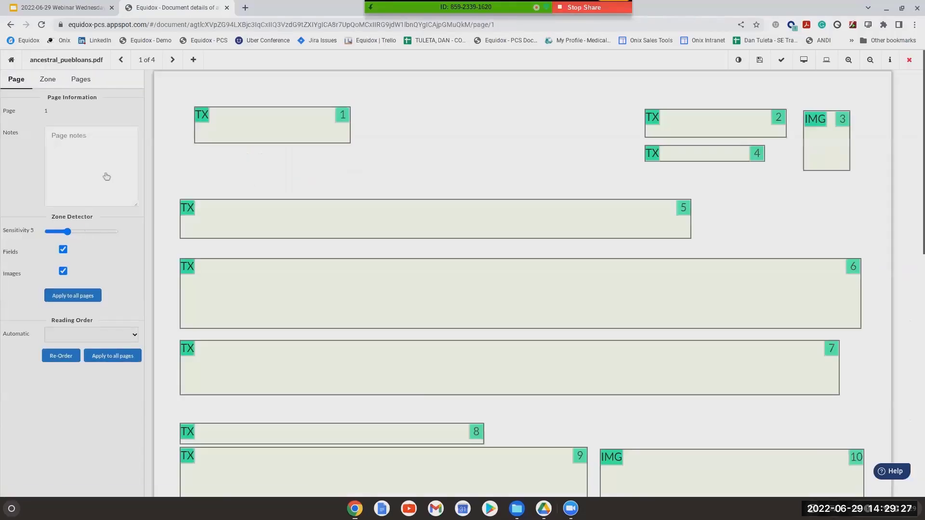
scroll(525, 246, "down", 5)
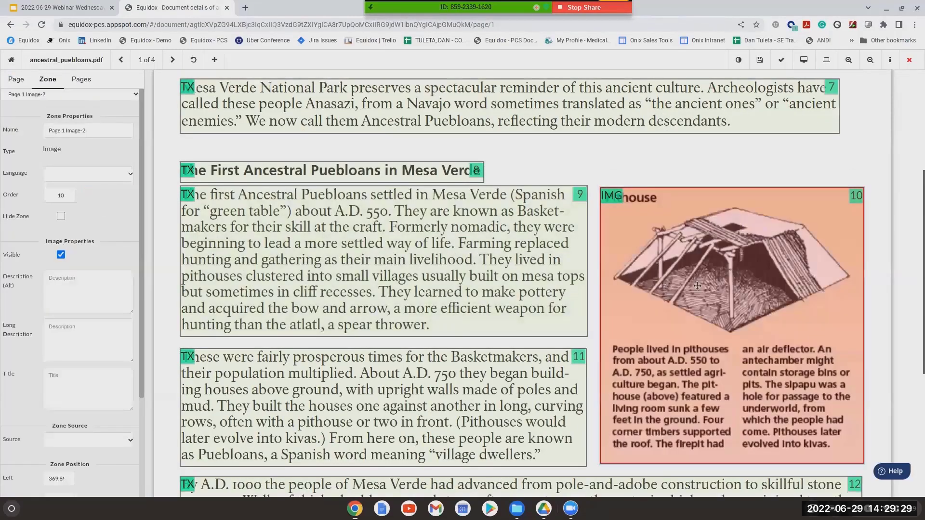
left_click(611, 284)
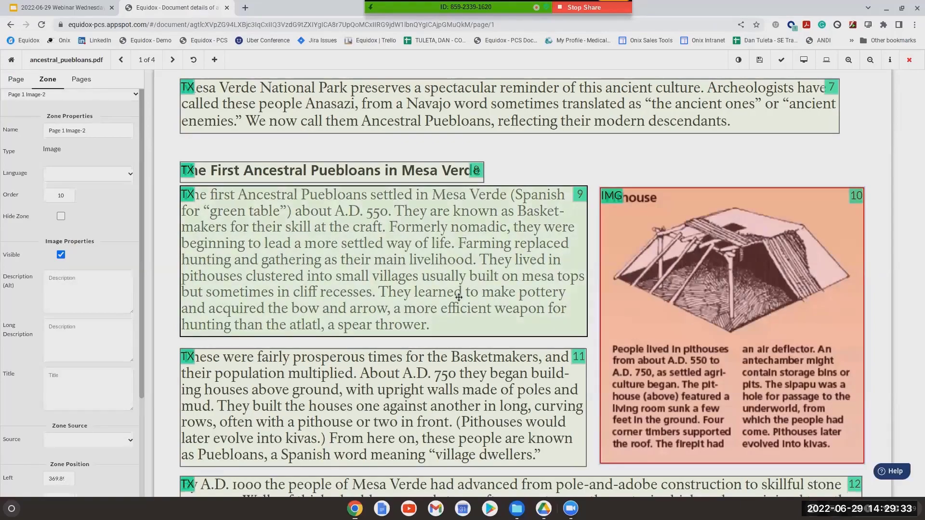
left_click(90, 289)
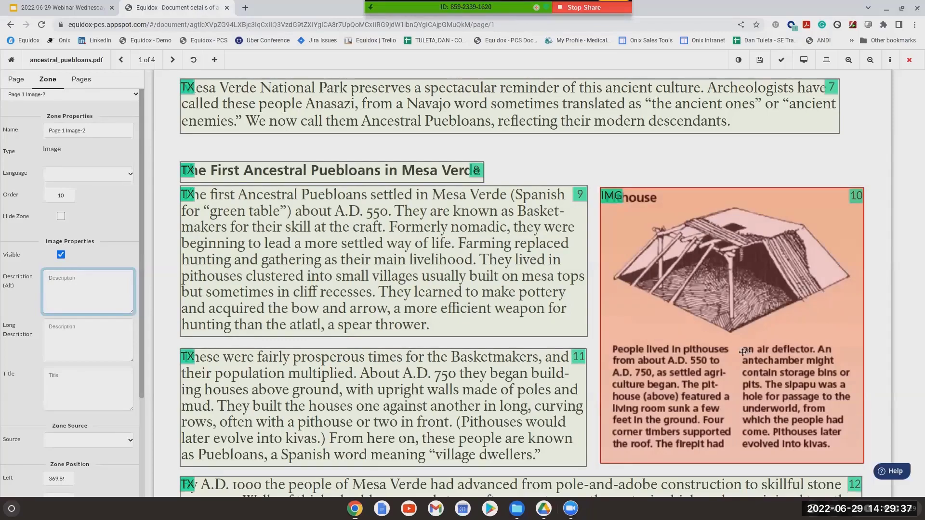
Convert the "The First Ancestral Puebloans in Mesa Verde" text zone to a level 2 heading.
scroll(739, 354, "up", 5)
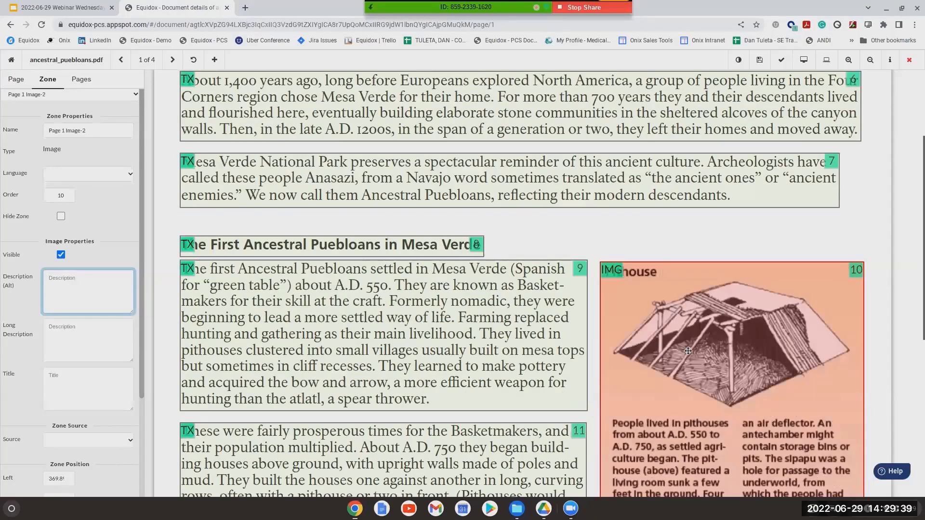
scroll(471, 277, "down", 3)
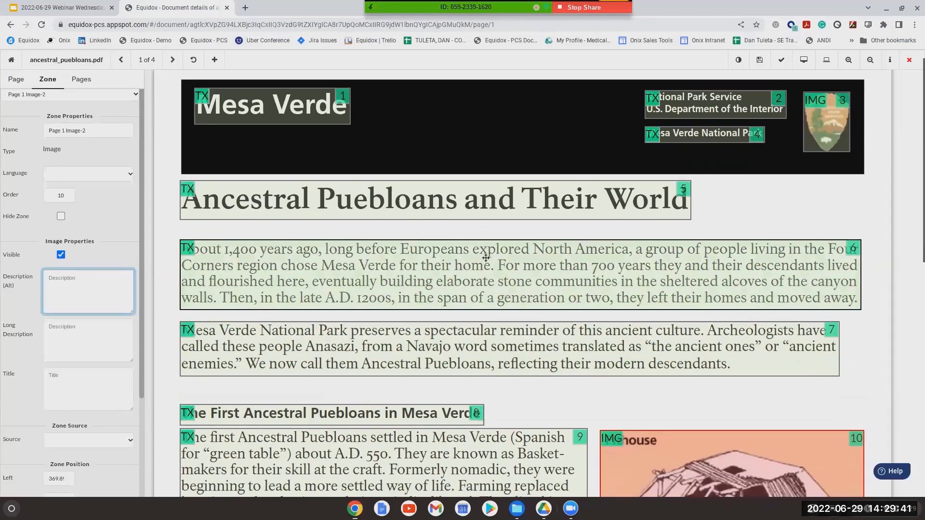
left_click(453, 312)
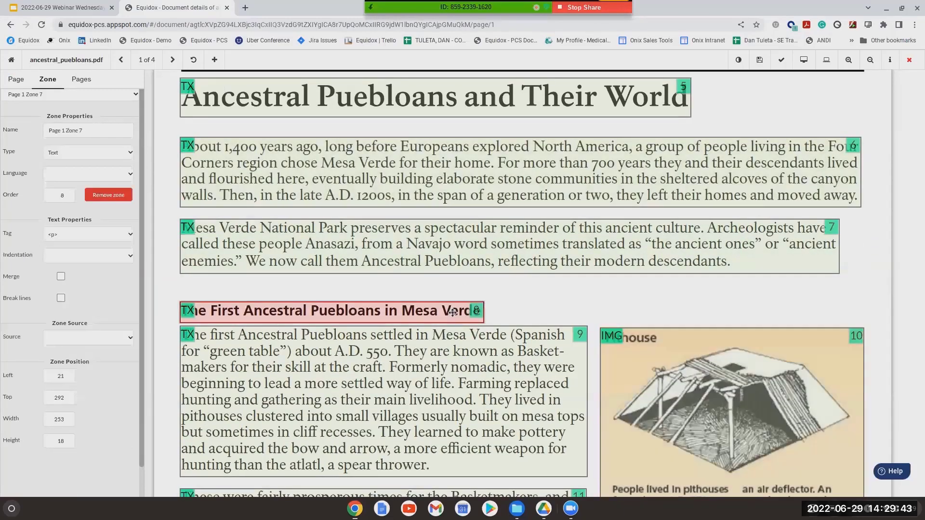
scroll(453, 312, "down", 1)
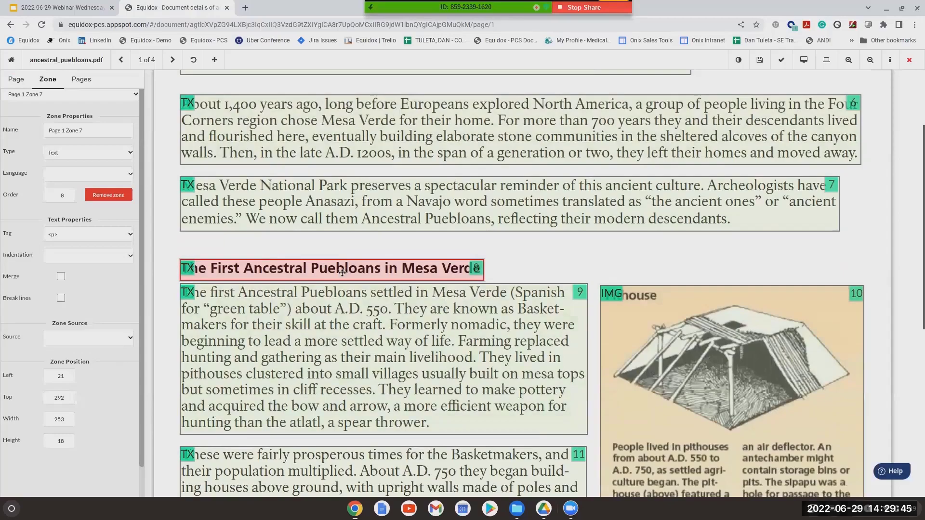
key("h")
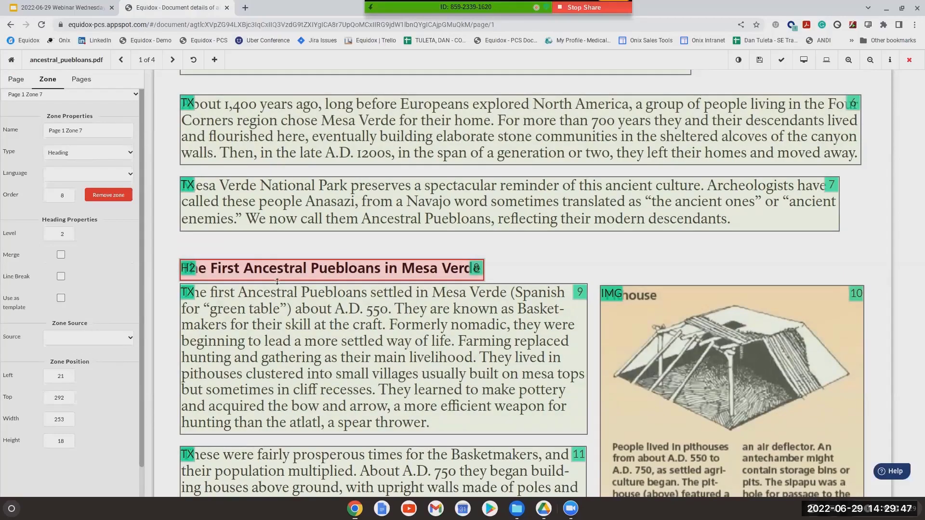
Use the "The First Ancestral Puebloans in Mesa Verde" heading zone as a template and save page 1 while moving to page 2.
left_click(61, 298)
left_click(172, 59)
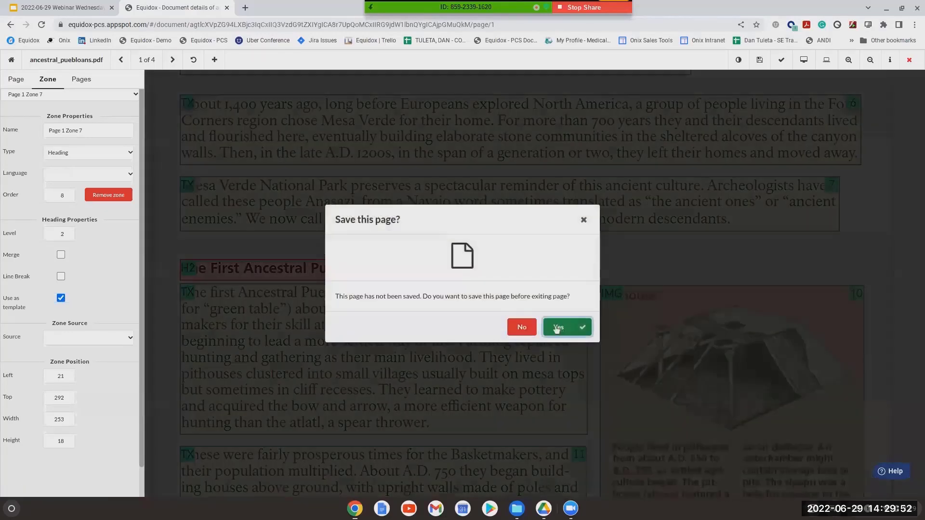
left_click(554, 324)
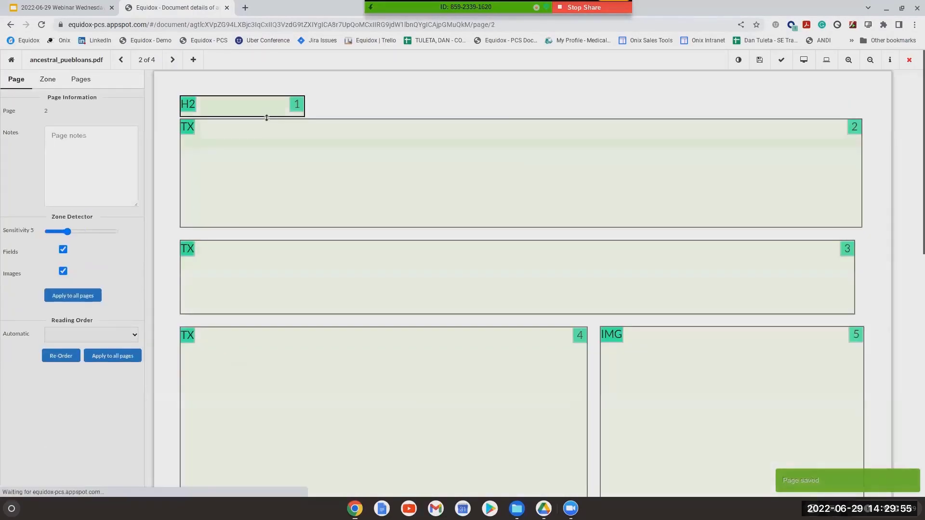
Check the heading zones at the start of pages 2 and 3, saving each page on the way to page 4.
left_click(260, 110)
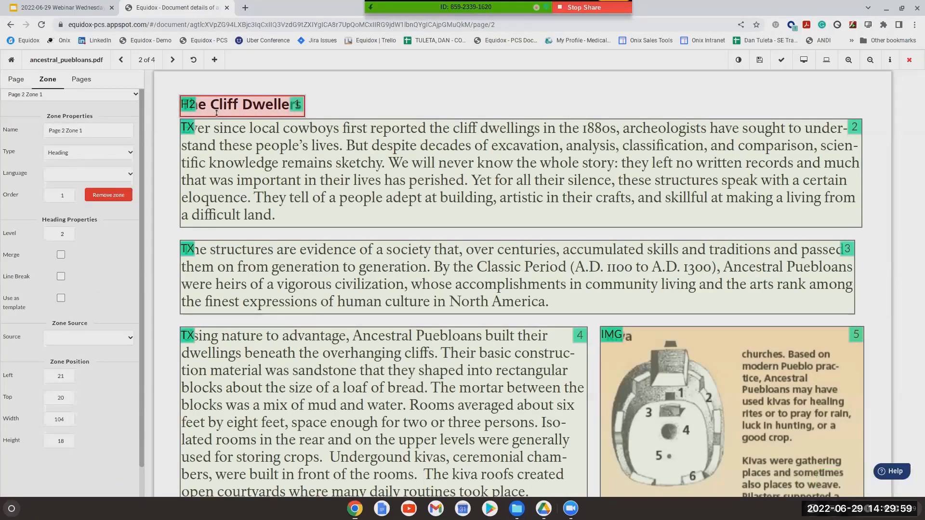
left_click(173, 59)
left_click(561, 327)
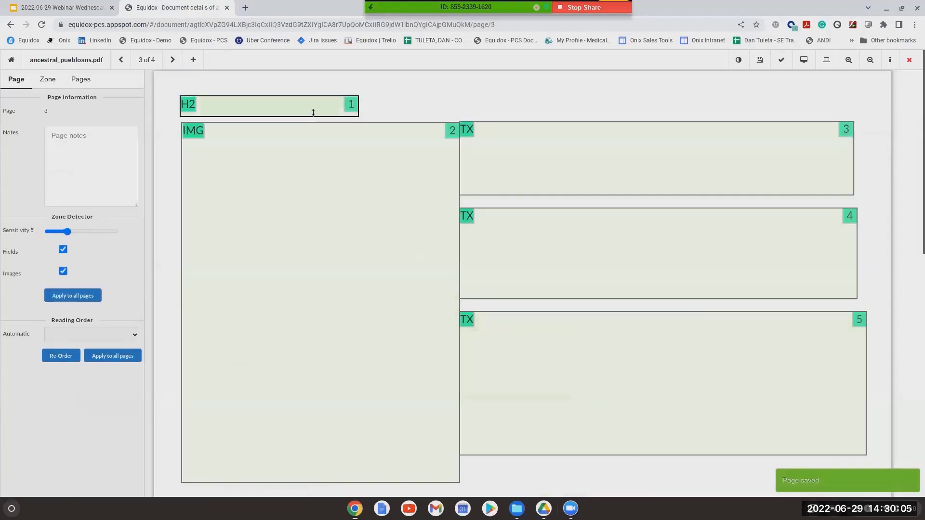
left_click(313, 111)
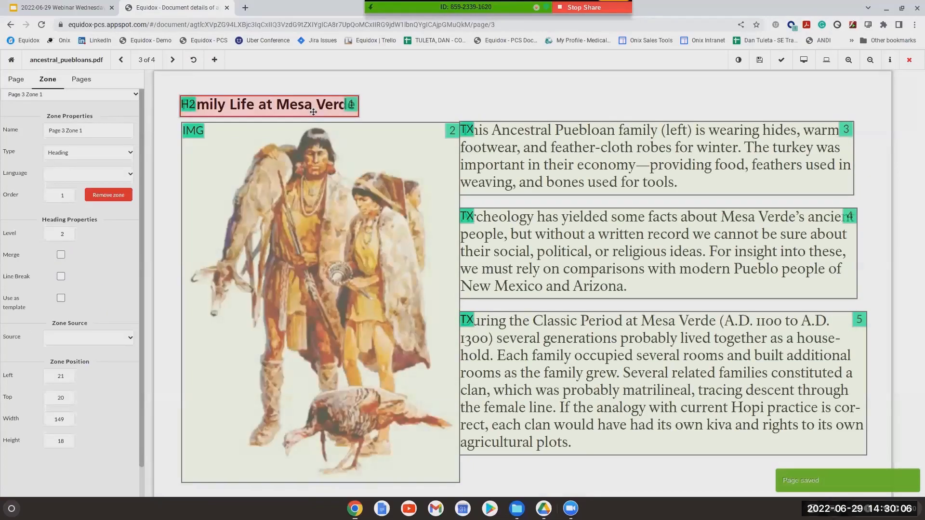
left_click(172, 60)
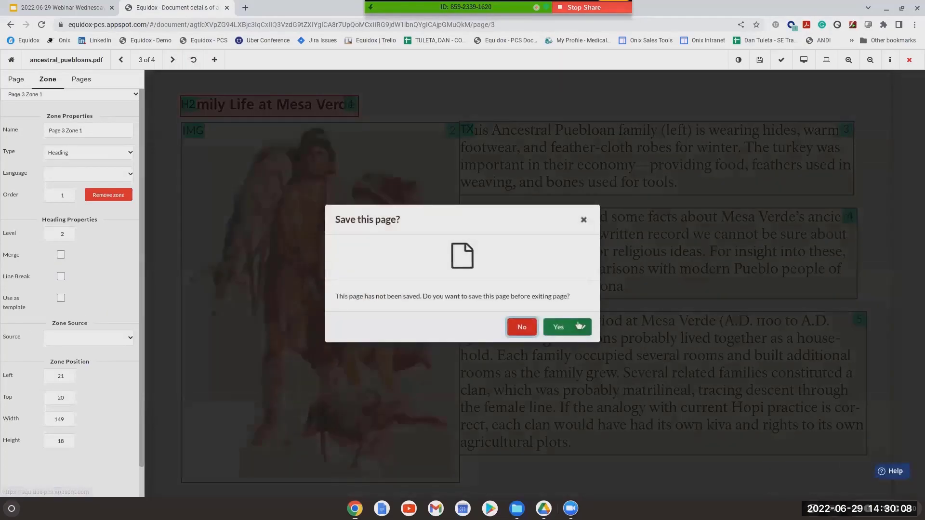
left_click(579, 326)
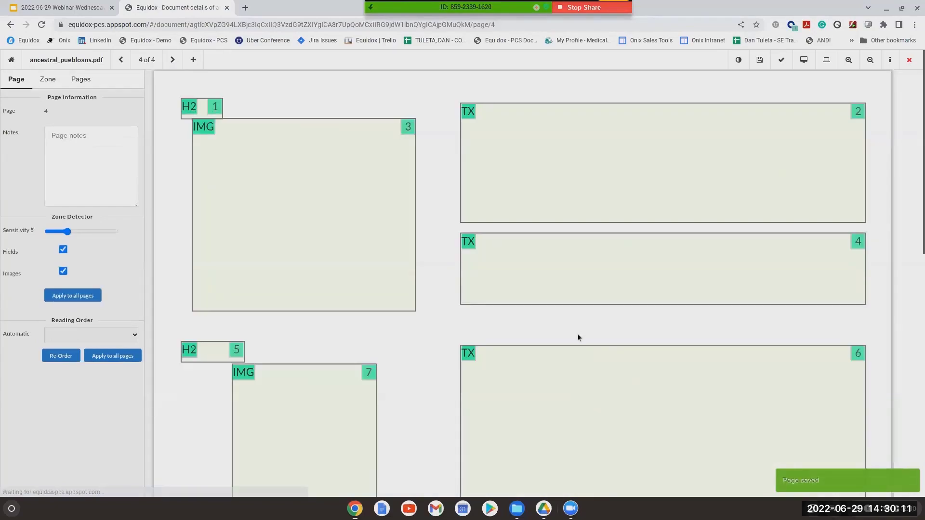
Check the two heading zones above the images on page 4, save the page and return to the document details.
left_click(214, 108)
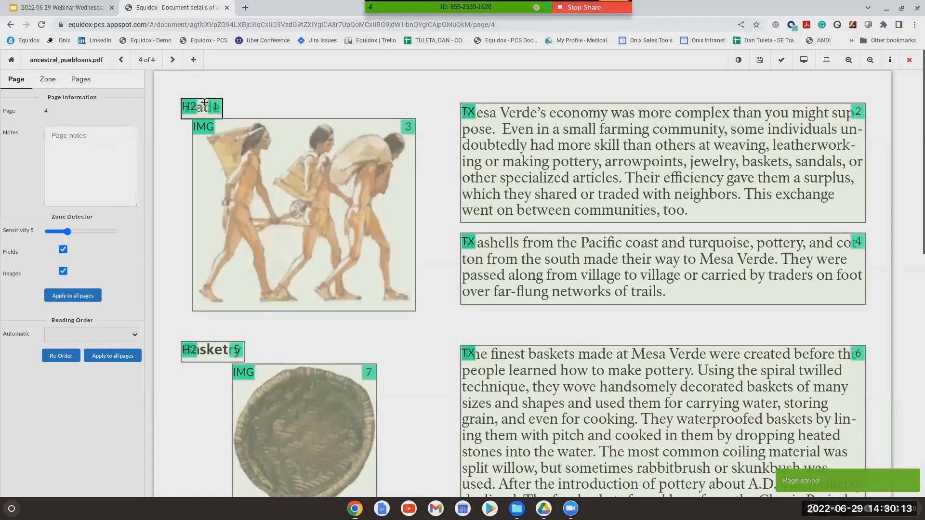
left_click(218, 353)
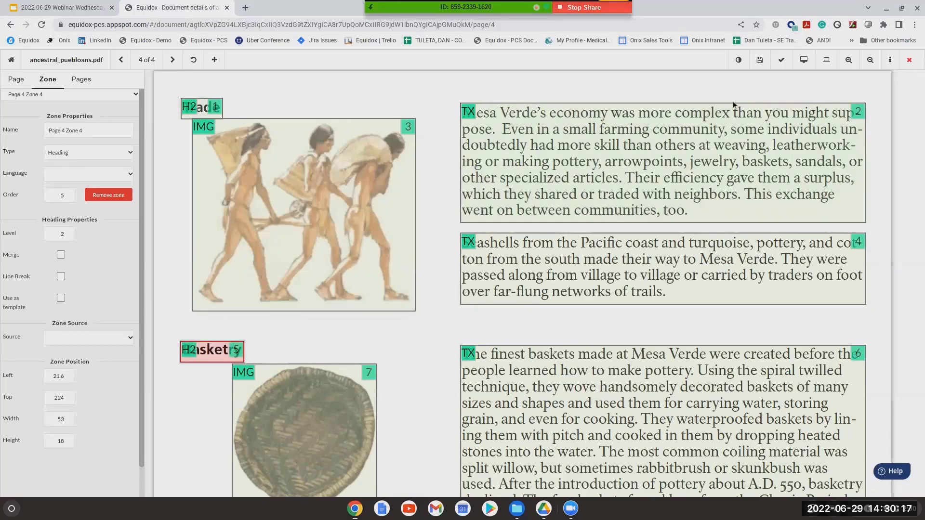
left_click(759, 61)
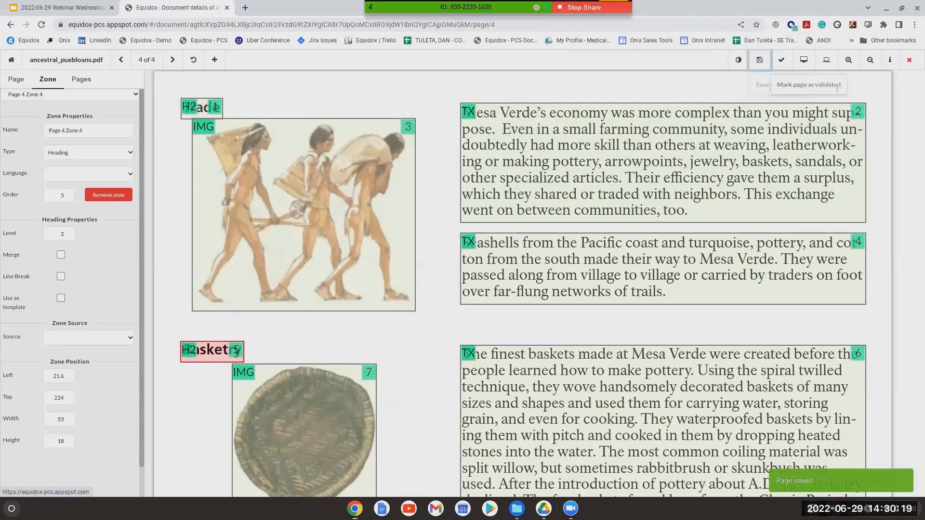
left_click(907, 62)
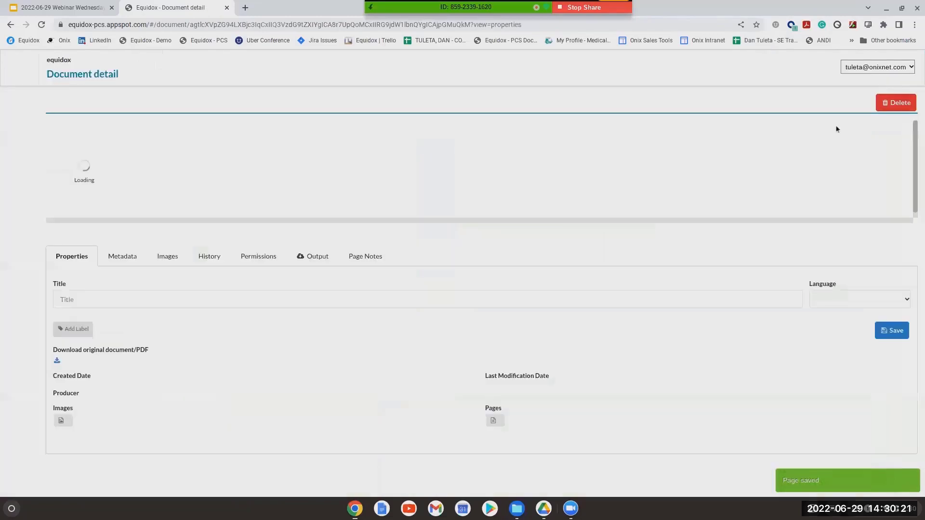